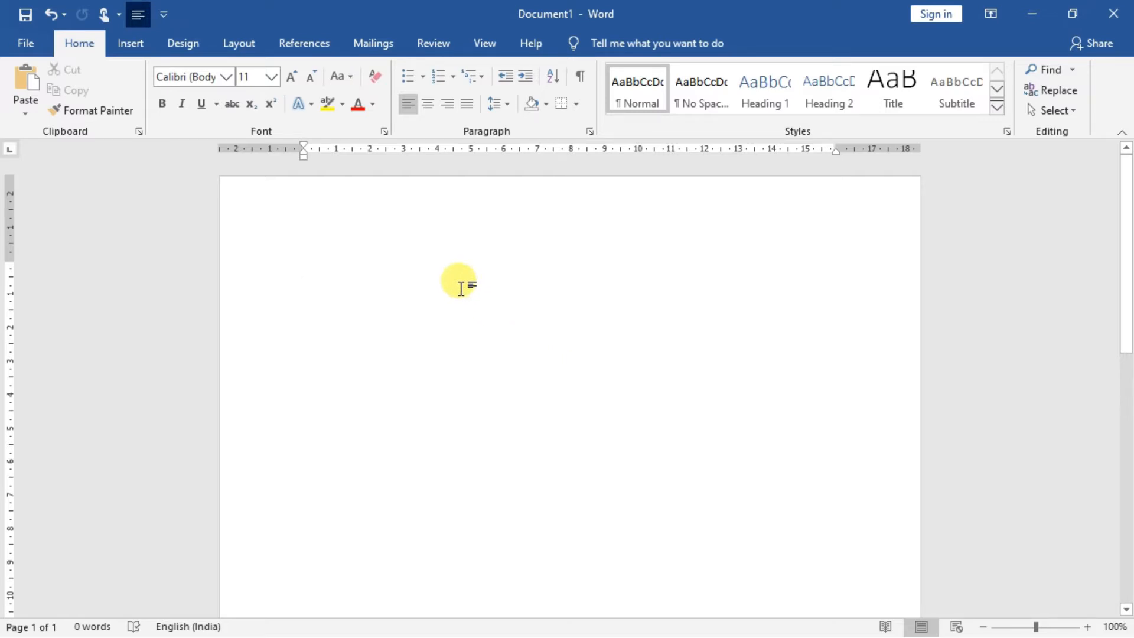
- Start inserting a table with 5 columns and 6 rows in the blank document
left_click(139, 40)
left_click(131, 108)
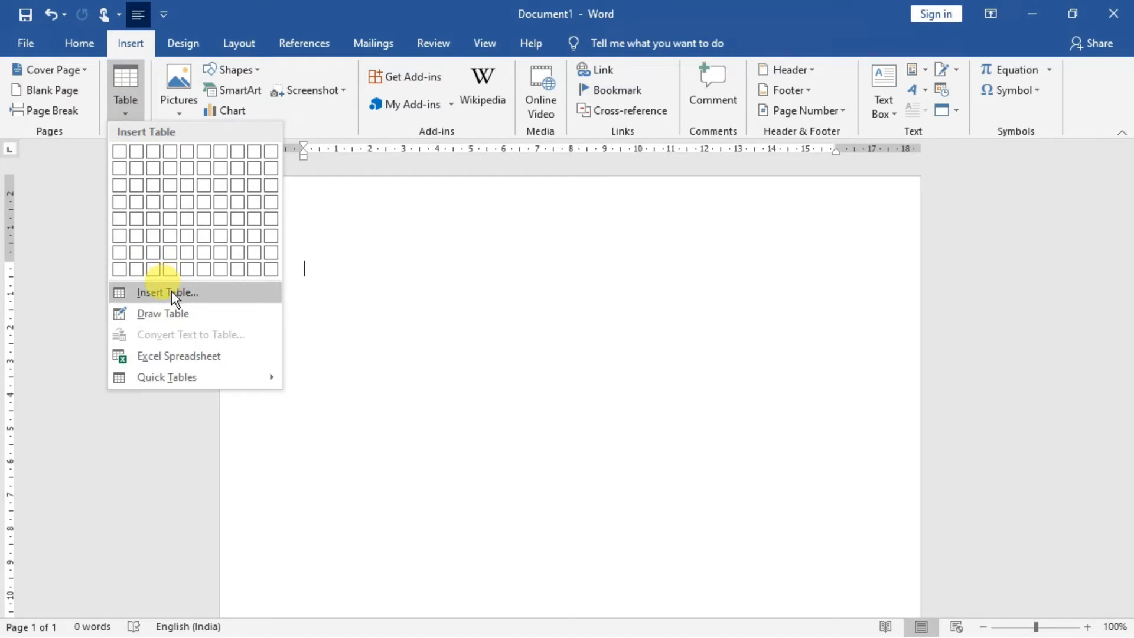
left_click(171, 292)
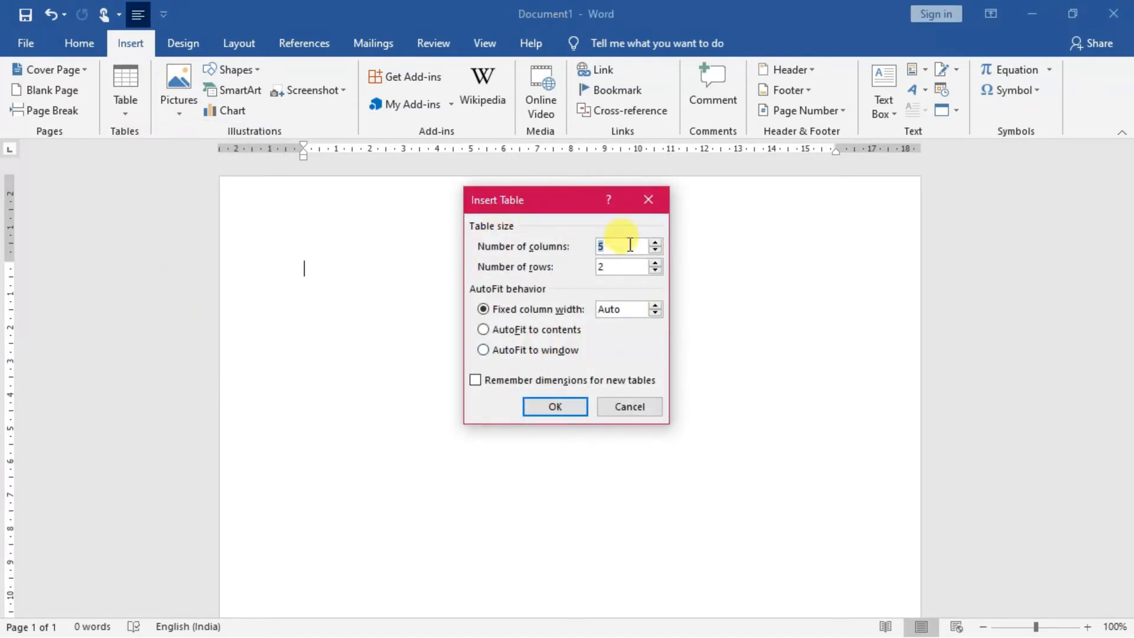
left_click(653, 264)
left_click(653, 263)
left_click(653, 264)
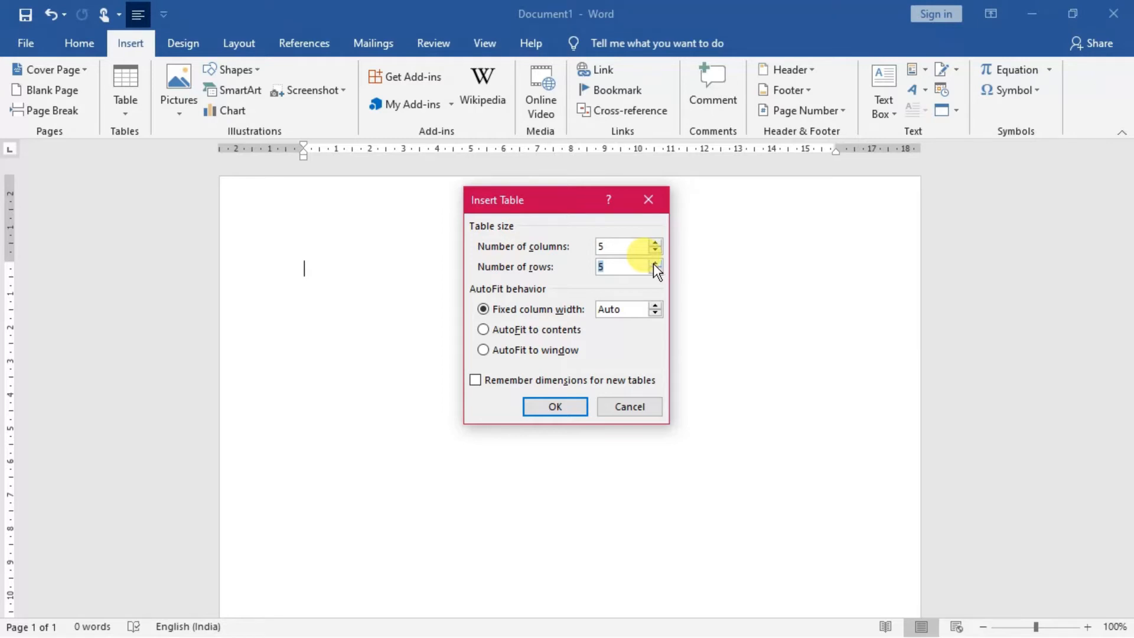
left_click(655, 263)
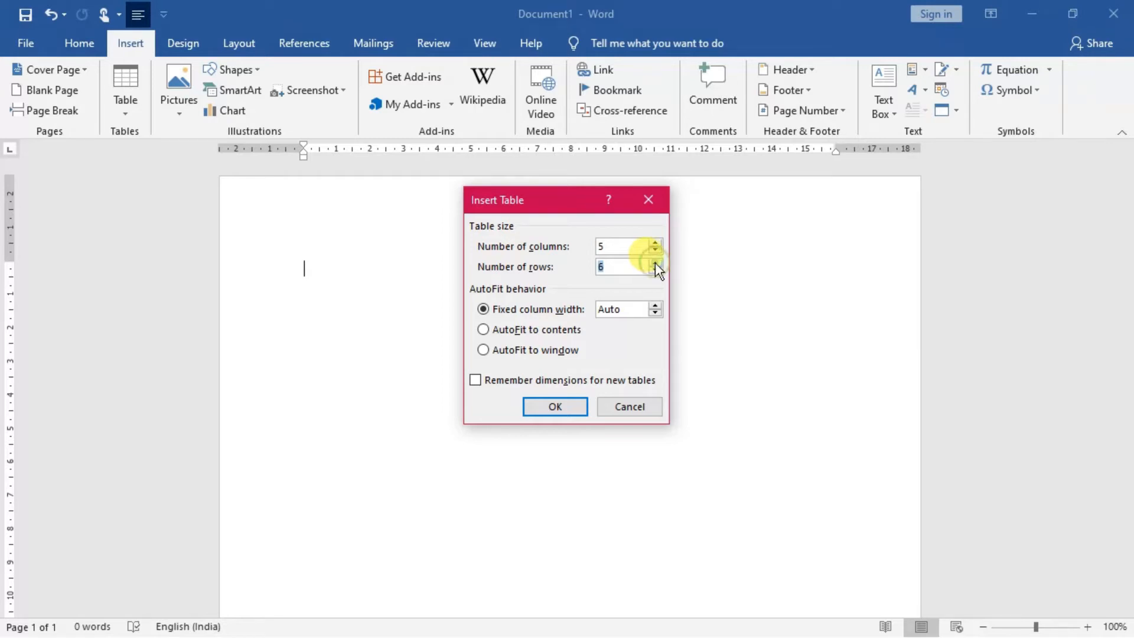
- Set a fixed column width of about 1.6 cm and create the table
left_click(654, 305)
left_click(654, 304)
left_click(654, 305)
left_click(654, 304)
left_click(655, 305)
left_click(654, 304)
left_click(654, 304)
left_click(655, 304)
left_click(557, 403)
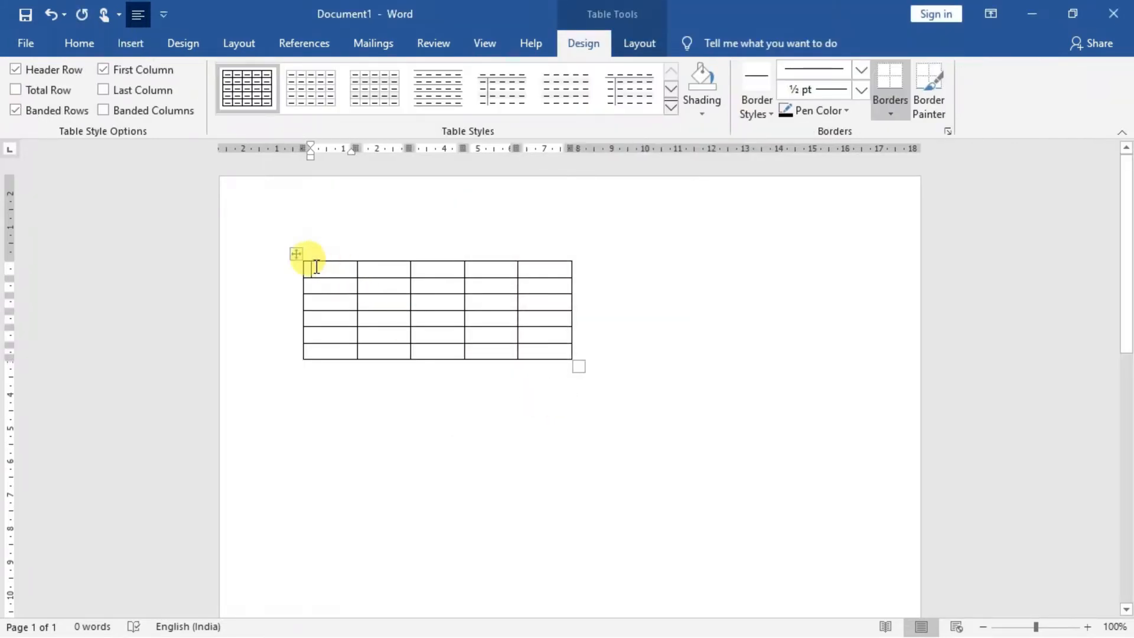
left_click(294, 254)
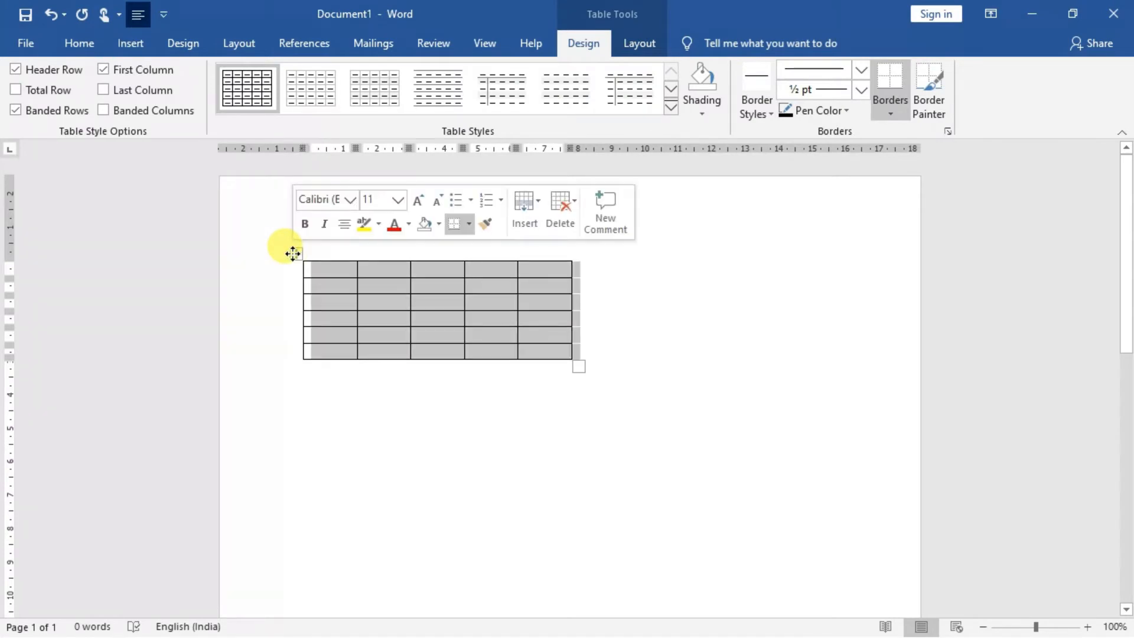
right_click(293, 254)
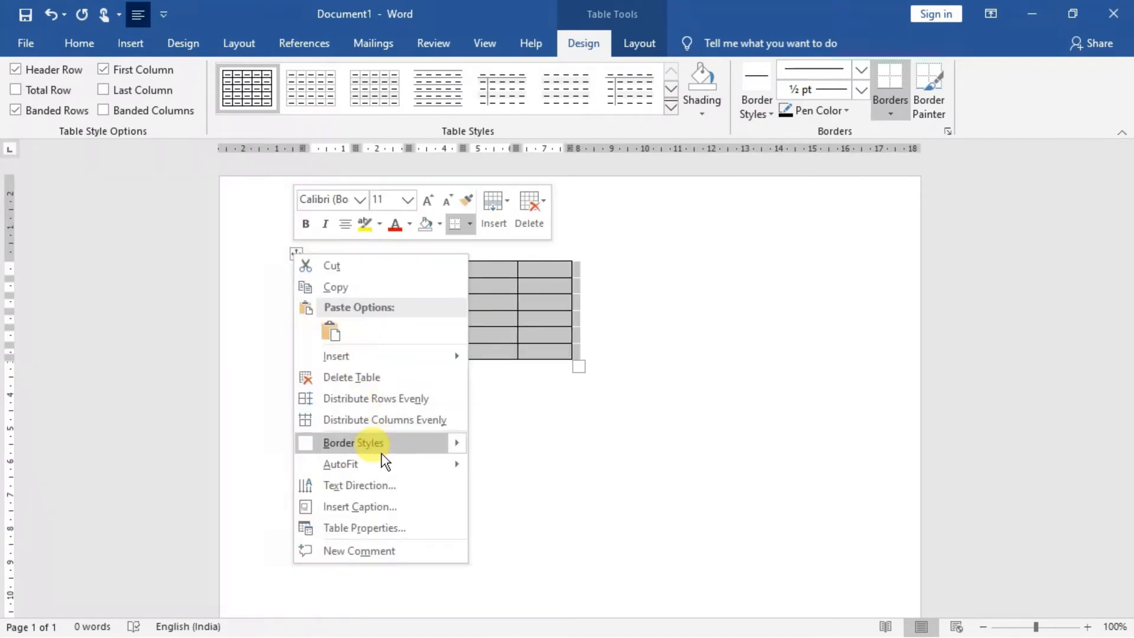
left_click(374, 527)
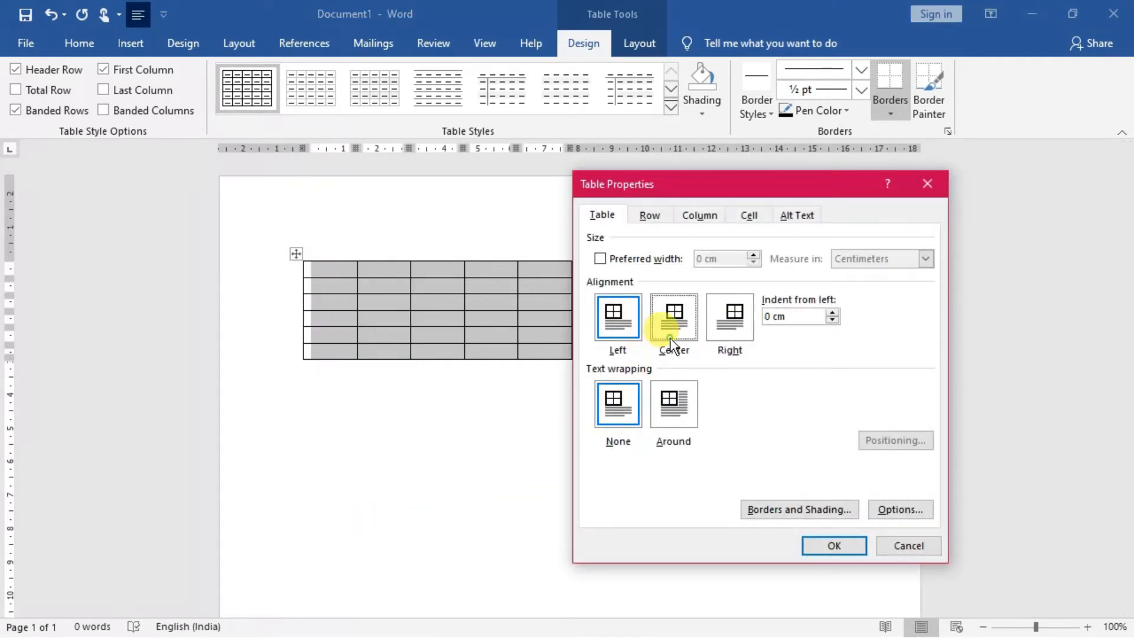
left_click(671, 342)
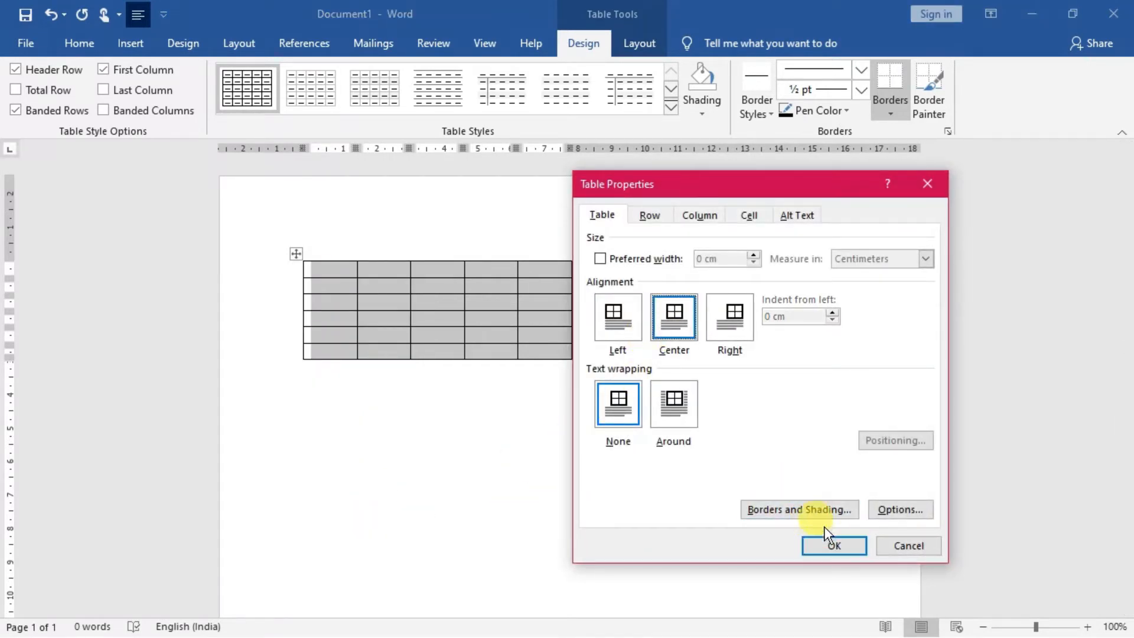
left_click(820, 512)
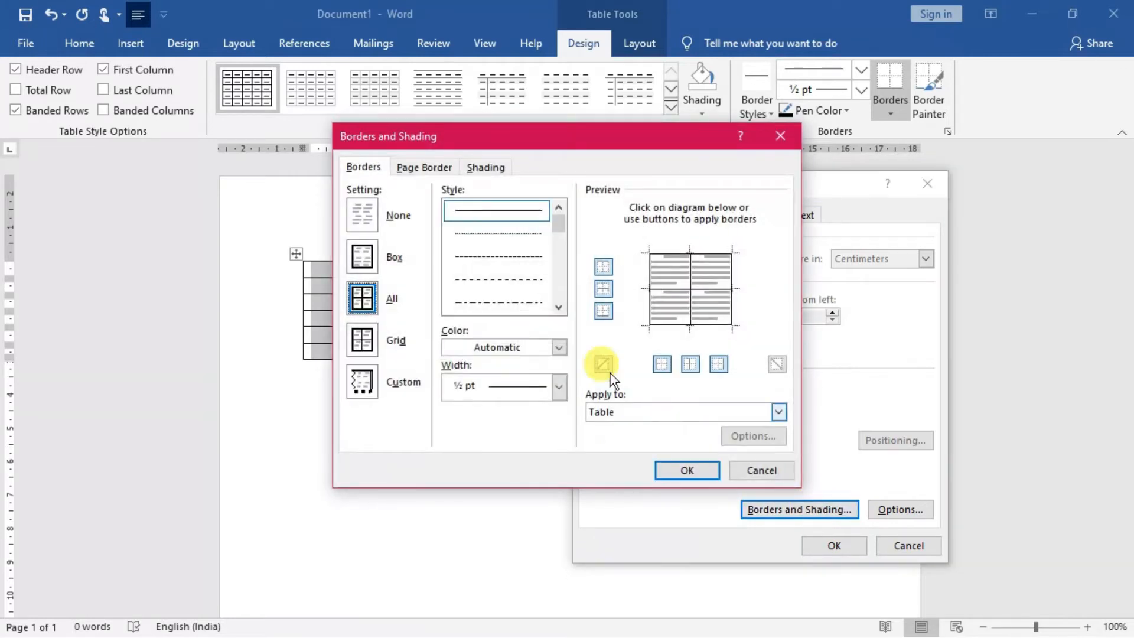
left_click(763, 477)
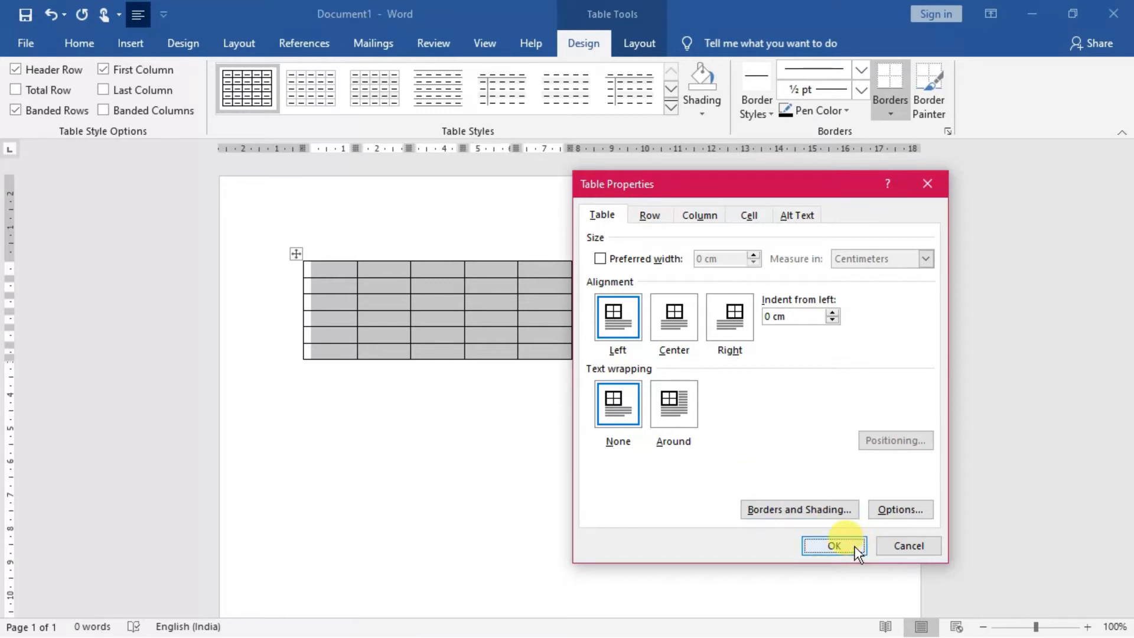
left_click(854, 546)
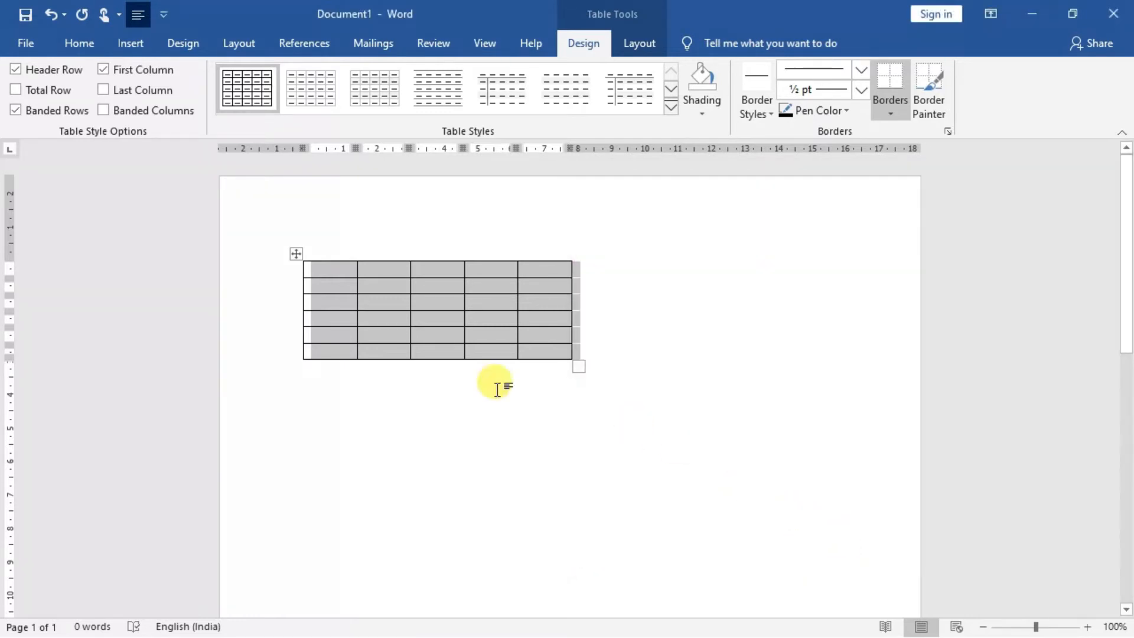
- Set the whole table's alignment on the page to Center in its table properties
right_click(296, 254)
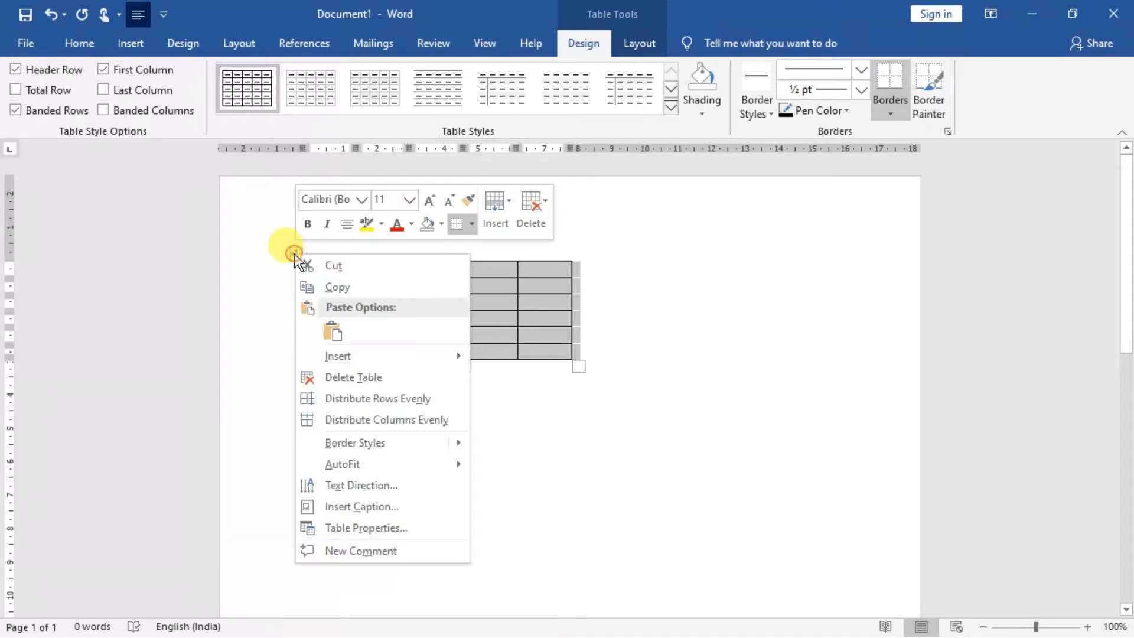
left_click(395, 525)
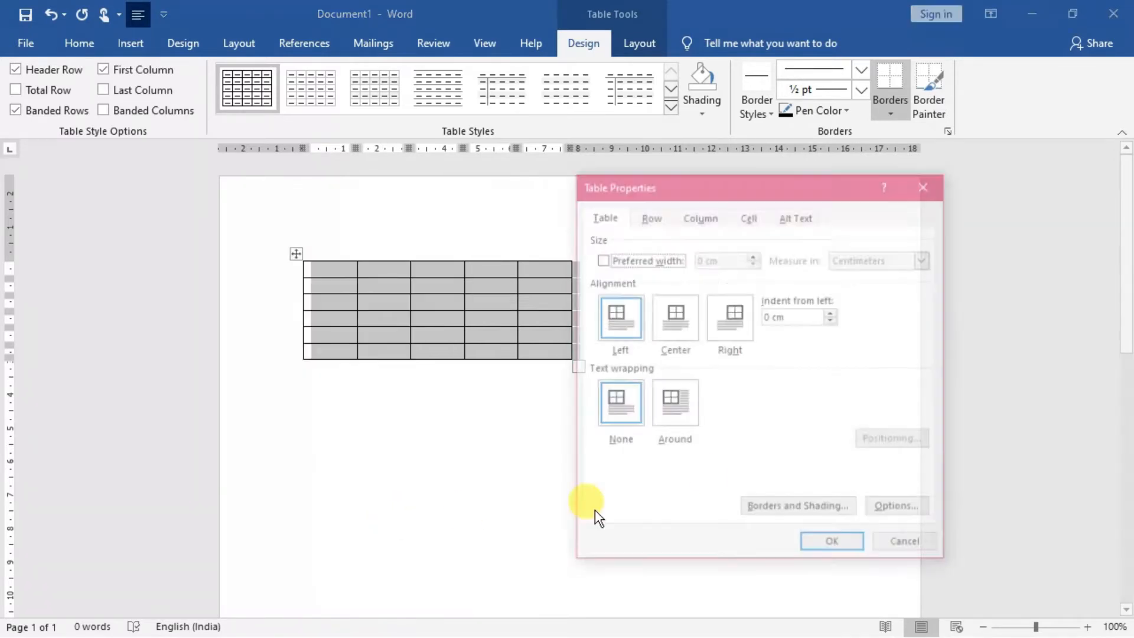
left_click(677, 339)
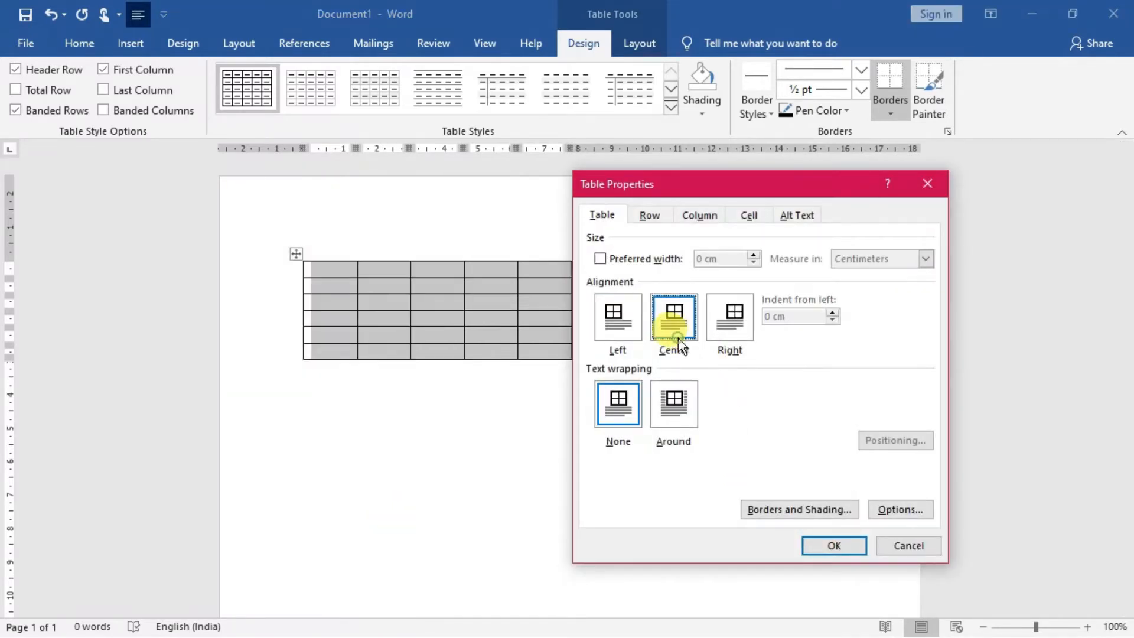
left_click(839, 541)
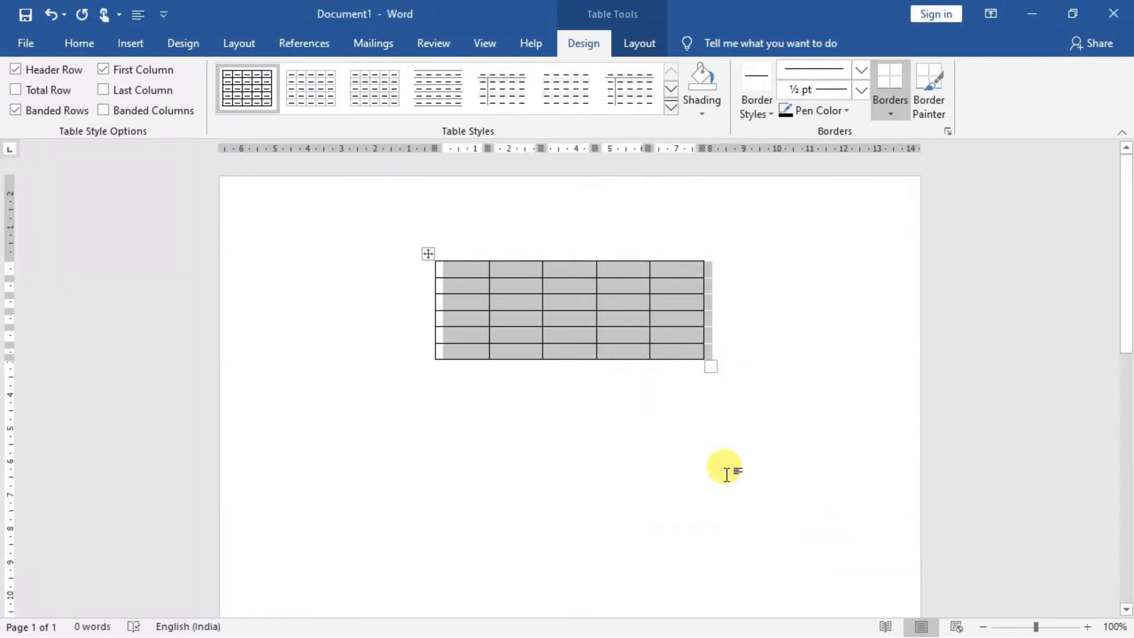
left_click(639, 428)
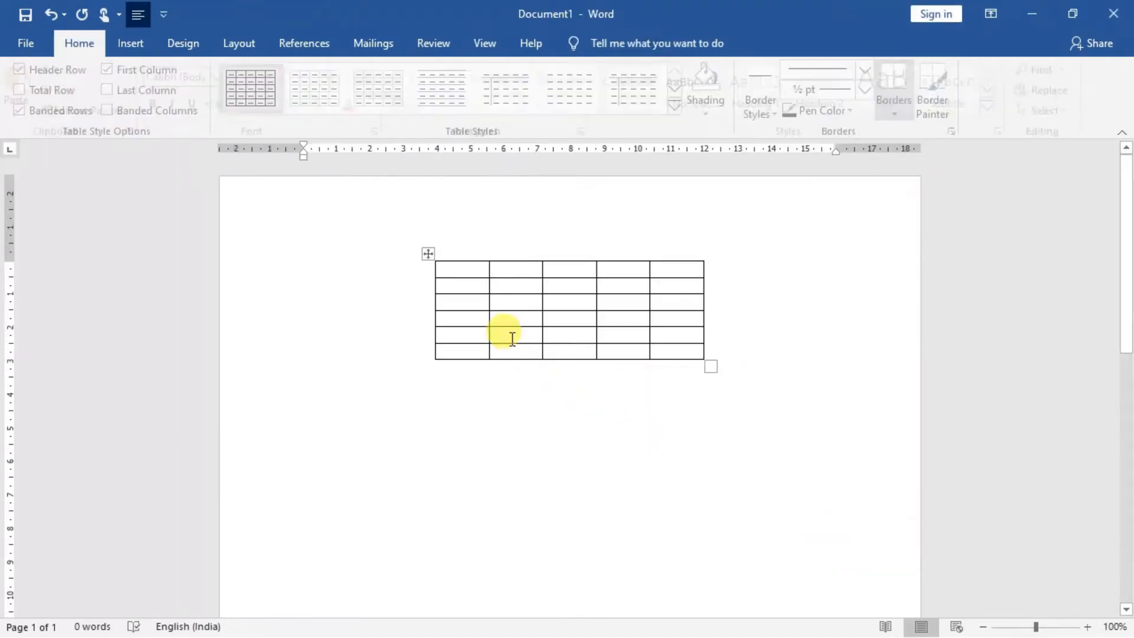
- Fill the table's header row with Roll, Name, Phy, Chem and Bio
left_click(466, 272)
type("Ro")
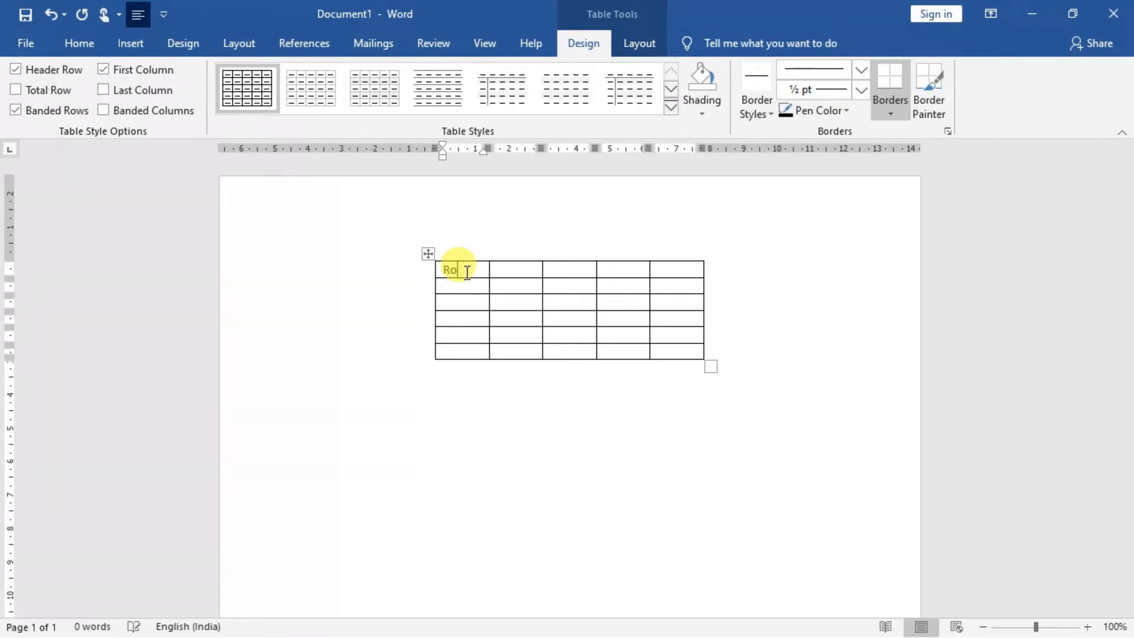
type("ll")
key("Tab")
type("Name")
key("Tab")
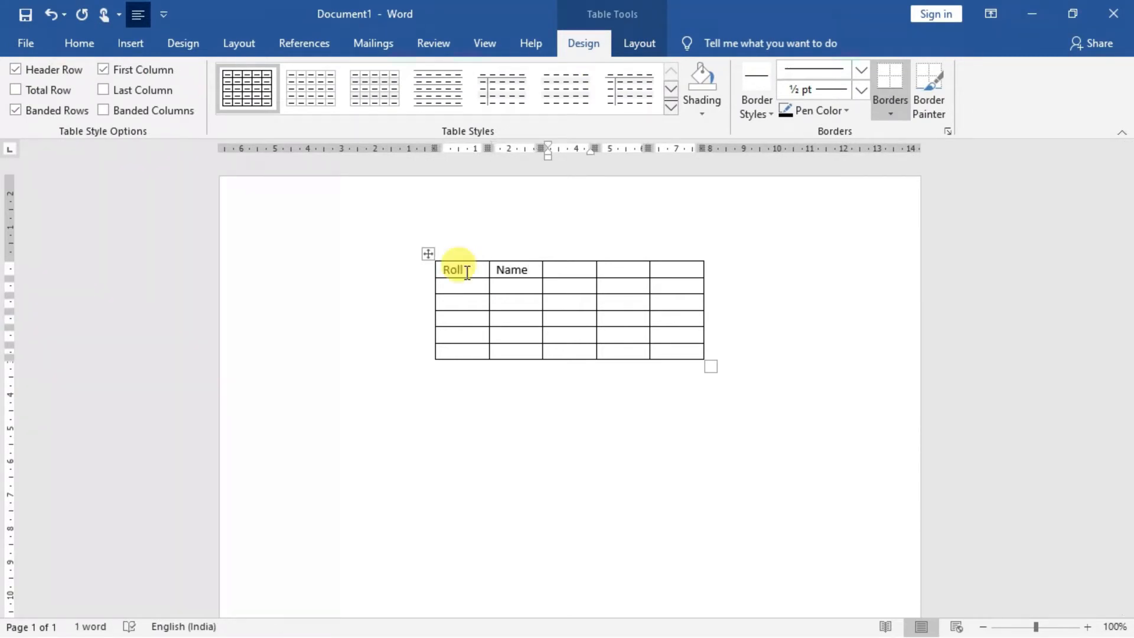
type("Phy")
key("Tab")
type("Chem")
key("Tab")
type("Bio")
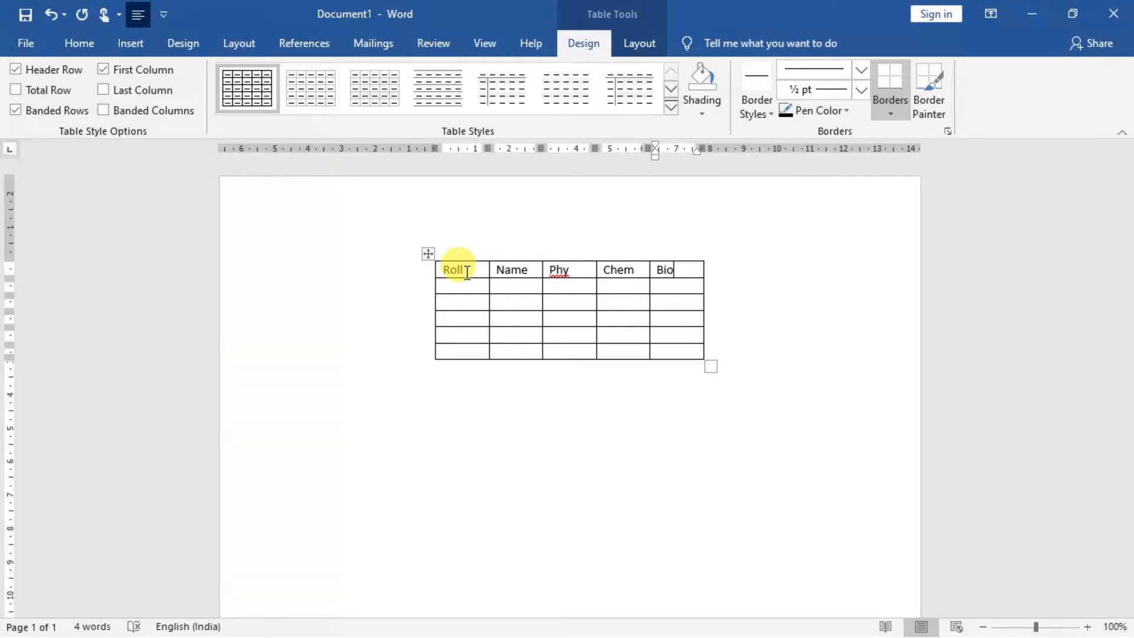
- Number the five rows below the header 1 to 5 in the Roll column
left_click(472, 286)
type("1")
key("Down")
type("2")
type("3")
key("Down")
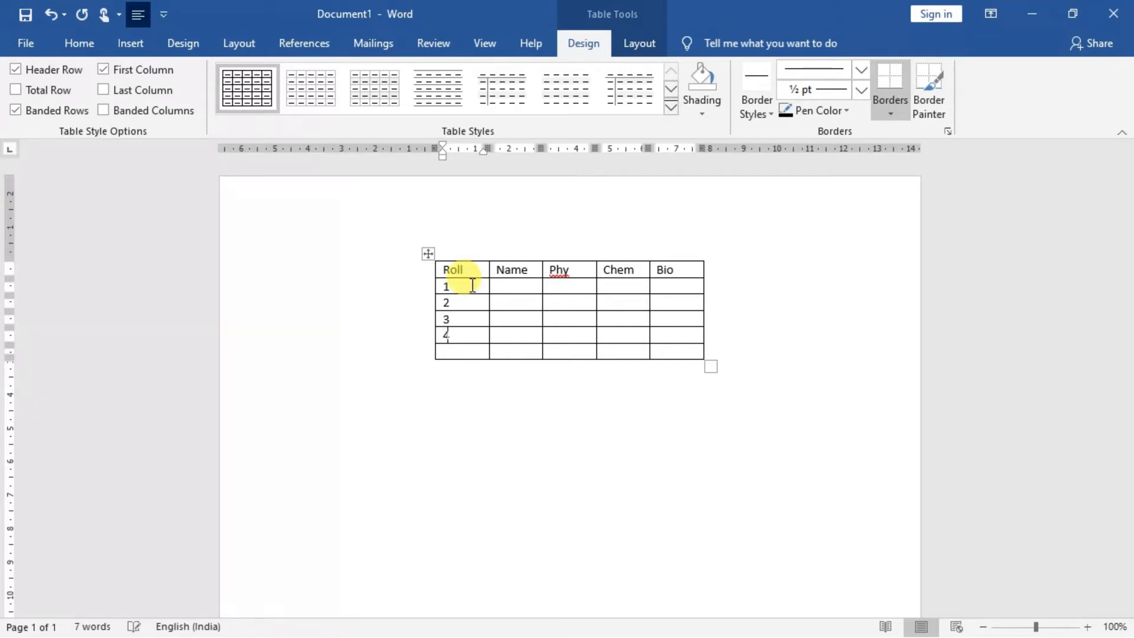
type("5")
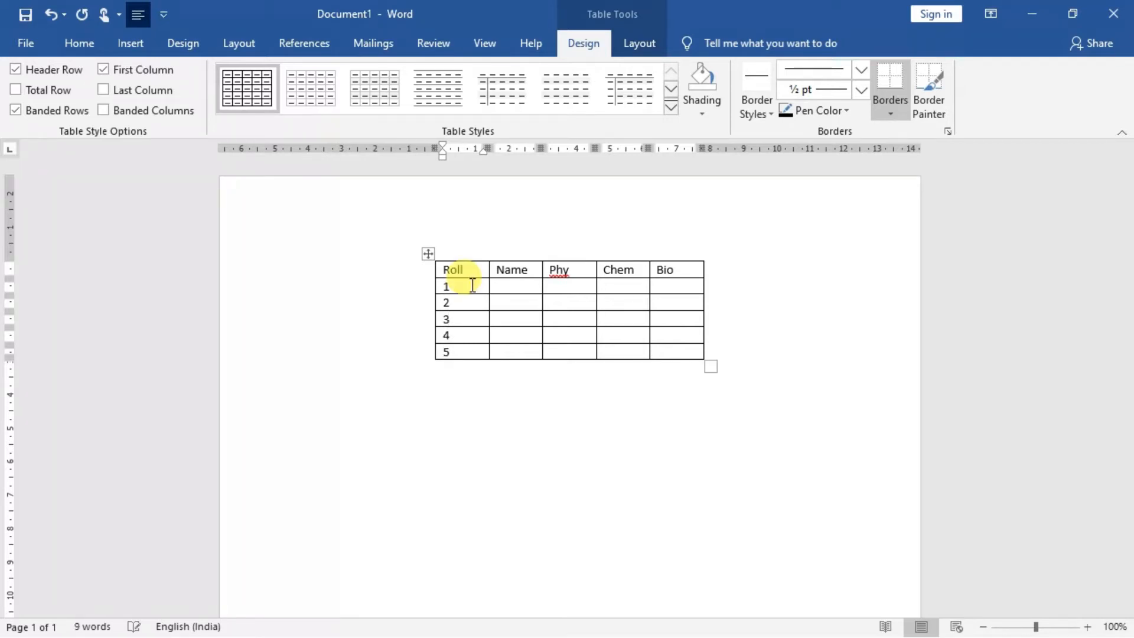
- Fill in the roll 1 row with the student's name and the marks 34, 56 and 78
left_click(506, 286)
type("Suraj")
key("Tab")
type("34")
key("Tab")
type("56")
key("Tab")
type("78")
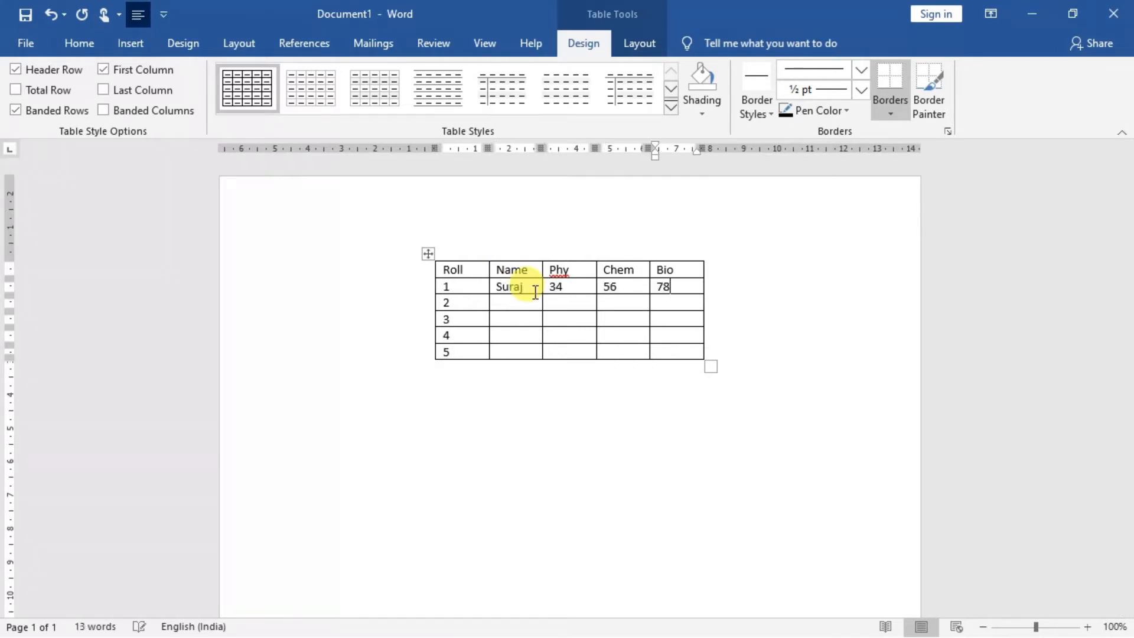
- Fill in the roll 2 row with the student's name and the marks 56, 89 and 90
left_click(519, 304)
type("Ashin")
key("Tab")
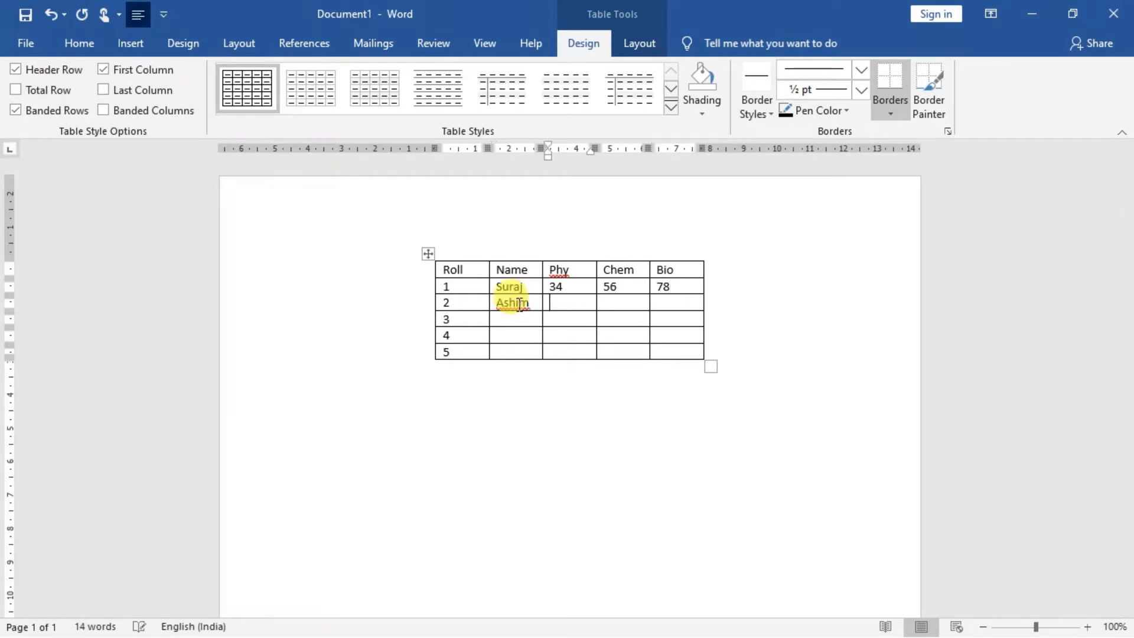
type("56")
key("Tab")
type("89")
key("Tab")
type("90")
- Fill in the roll 3 row with the student's name and the marks 34, 55 and 67
left_click(513, 319)
type("Raja")
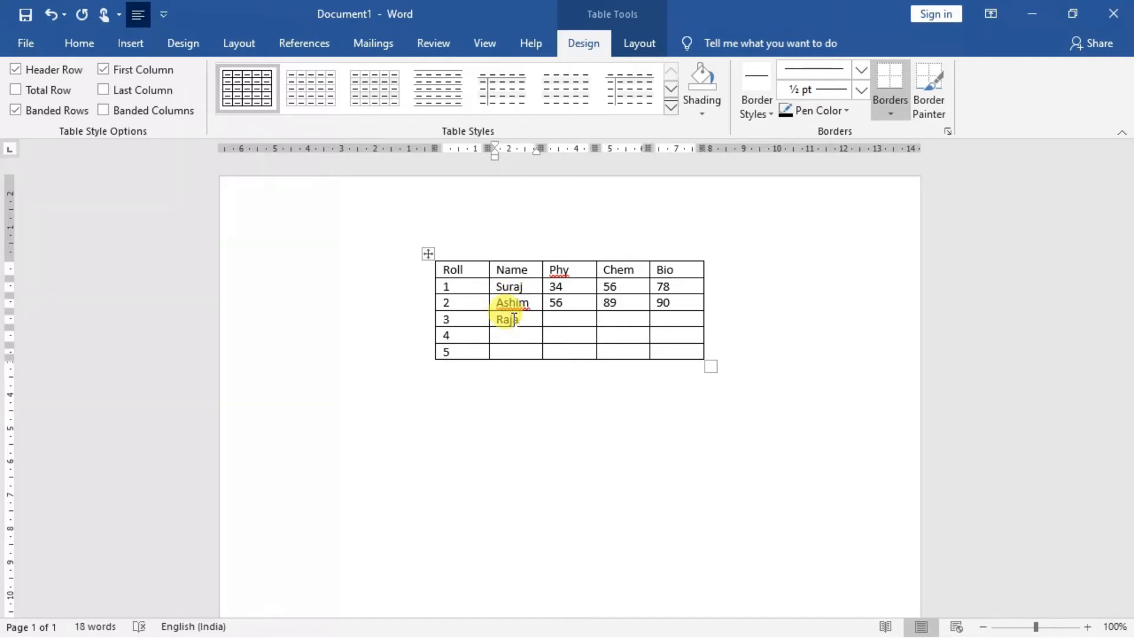
key("Tab")
type("34")
key("Tab")
type("55")
key("Tab")
type("6")
- Fill in the roll 4 row with the student's name and the marks 21, 33 and 57
left_click(514, 336)
type("Suraj")
key("Tab")
type("21")
key("Tab")
type("33")
key("Tab")
type("5")
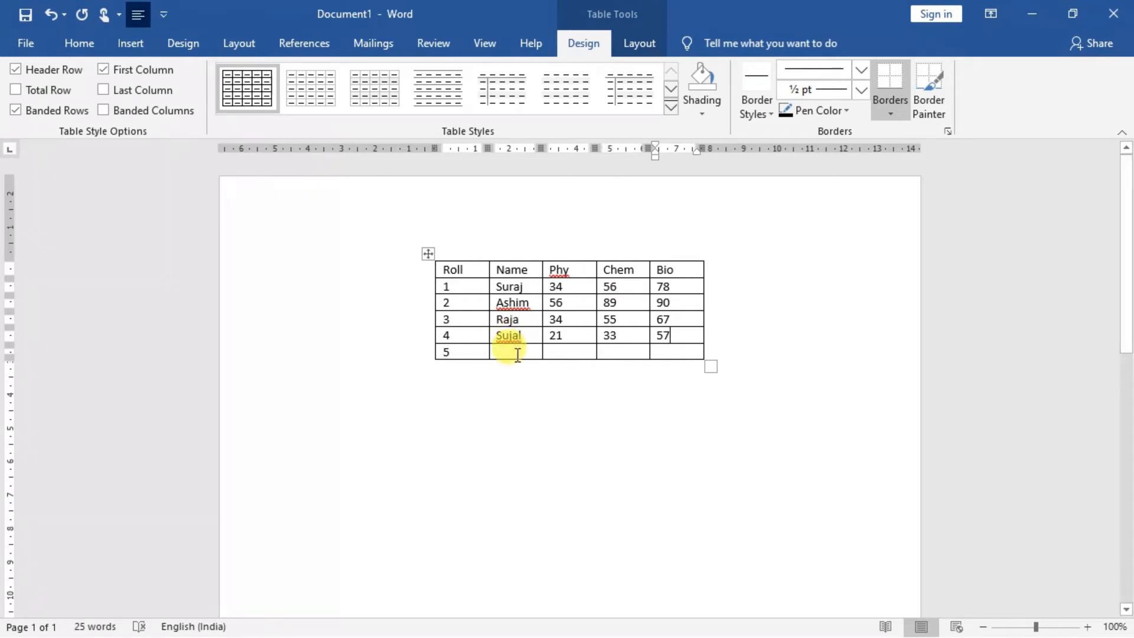
- Fill in the roll 5 row with the student's name and the marks 44, 67 and 88
left_click(518, 355)
type("RAja")
key("BackSpace")
key("BackSpace")
key("BackSpace")
key("Tab")
type("44")
key("Tab")
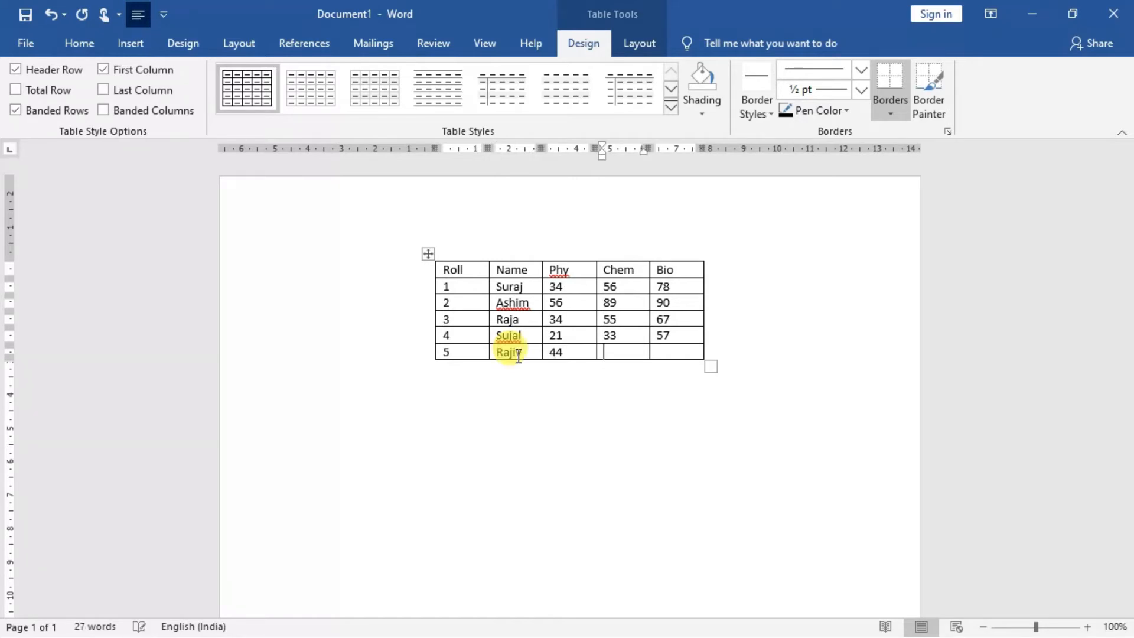
key("Tab")
type("88")
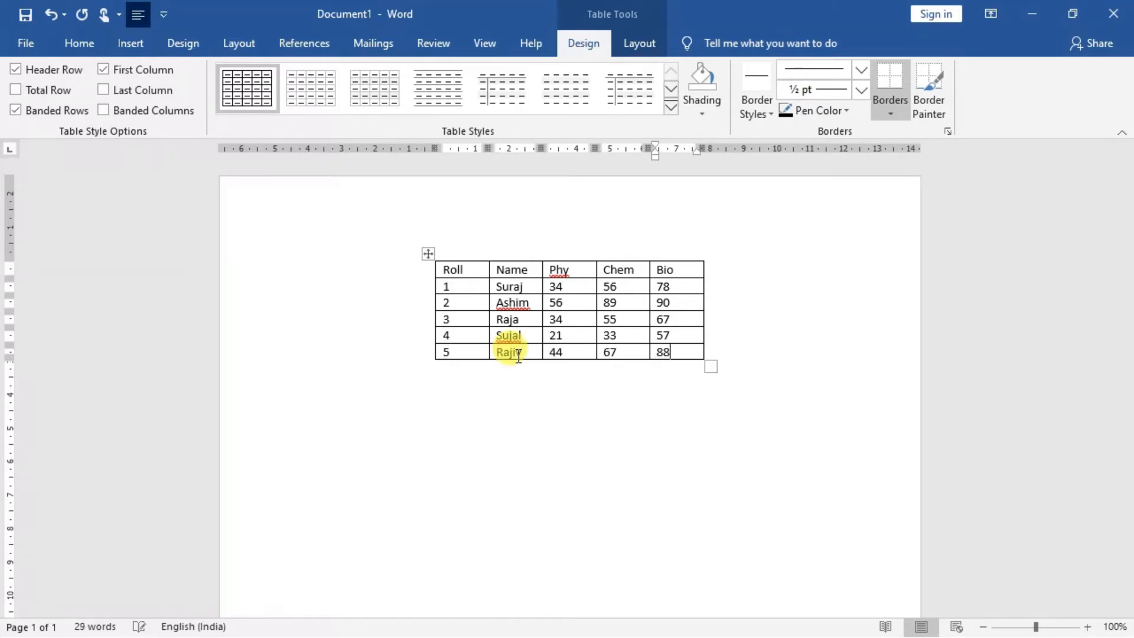
left_click(662, 407)
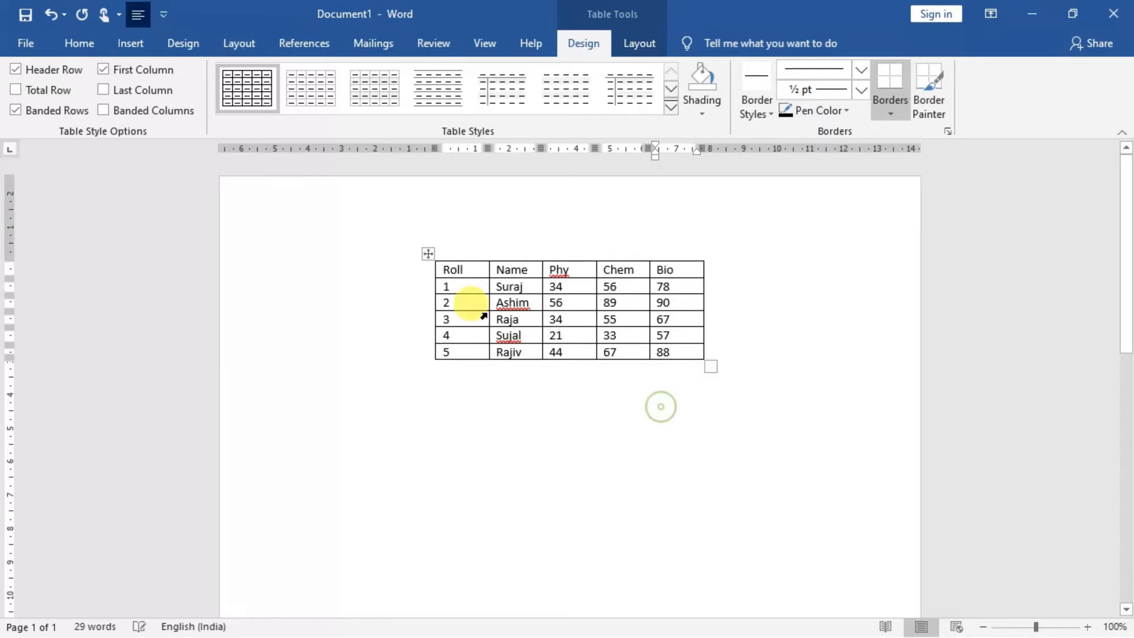
- Apply the orange grid table style with a solid header row and banded rows to the marks table
left_click(428, 254)
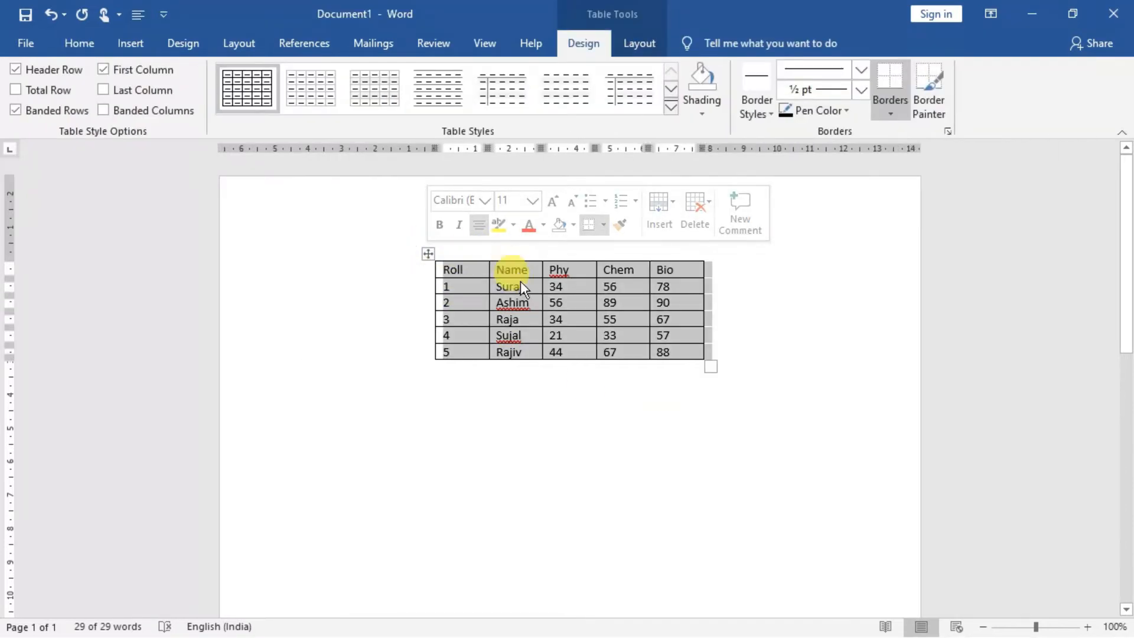
left_click(520, 286)
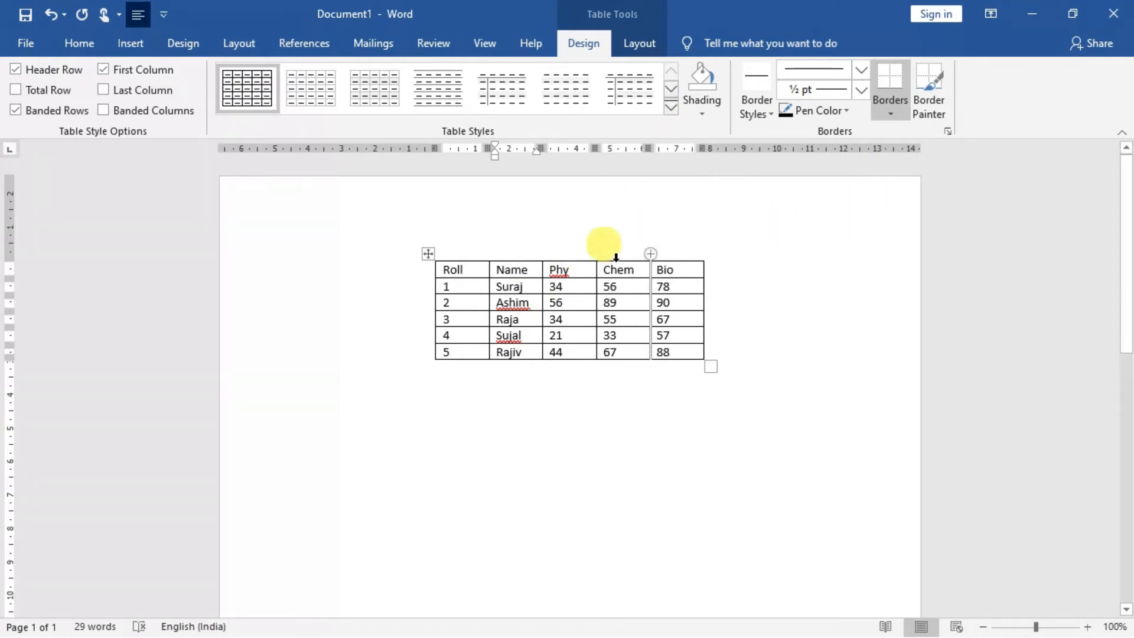
left_click(670, 90)
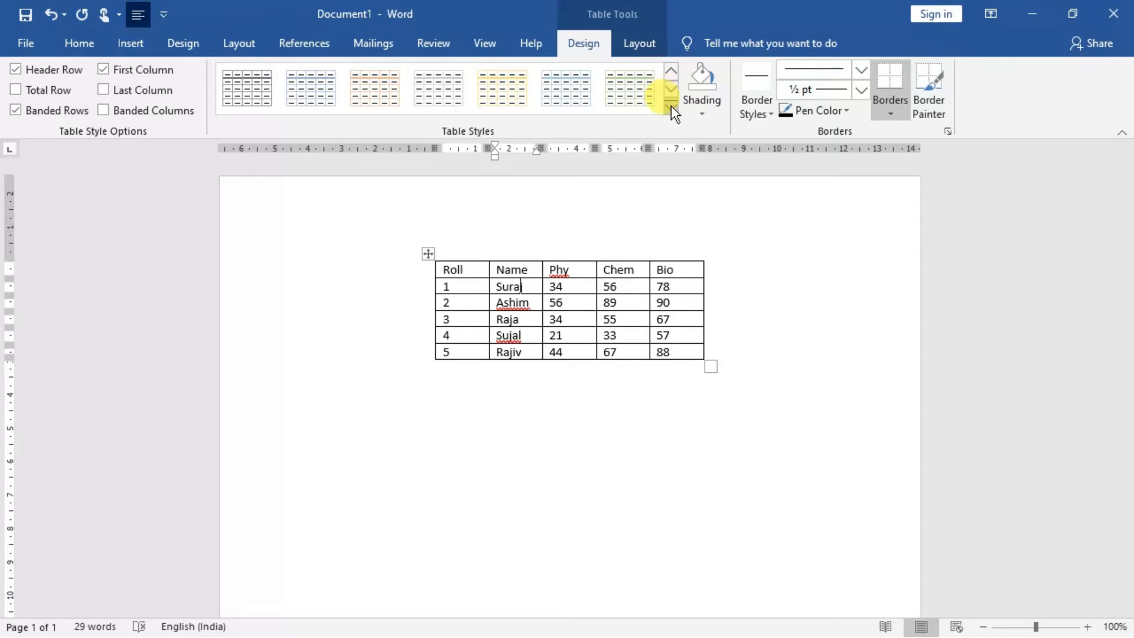
left_click(671, 106)
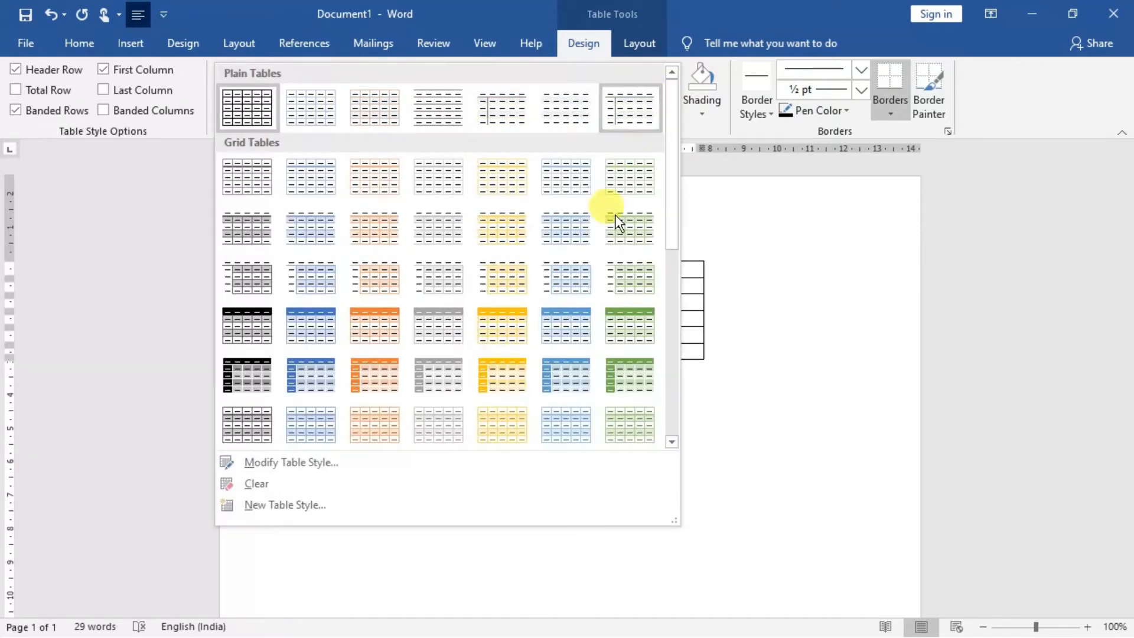
left_click(362, 325)
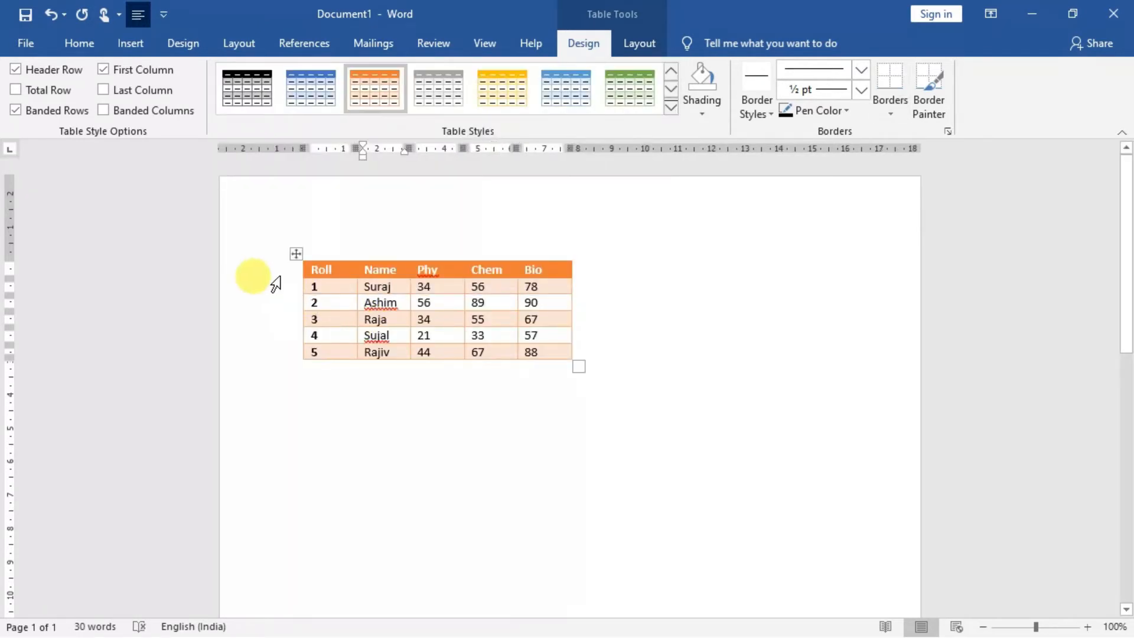
- Clear the table style from the whole marks table
left_click(297, 256)
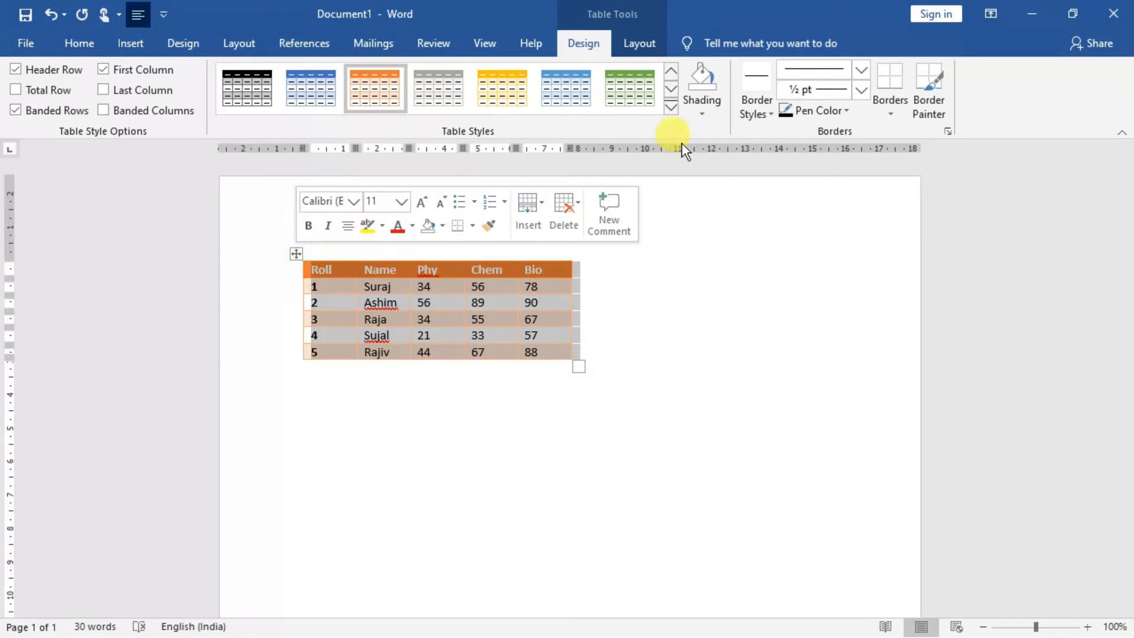
left_click(672, 109)
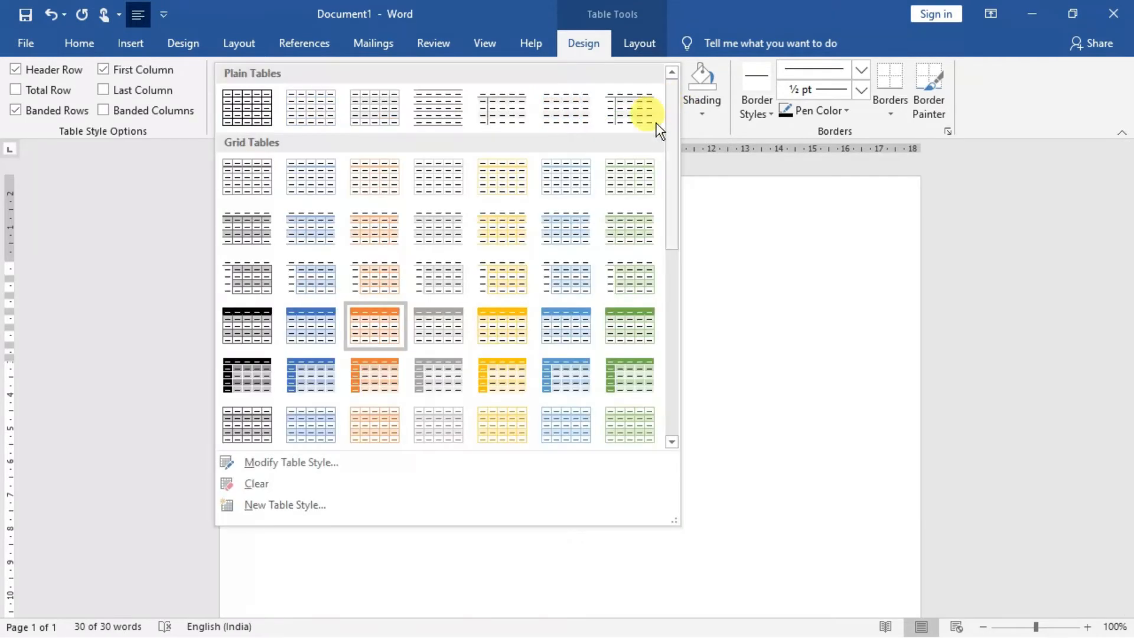
left_click(280, 485)
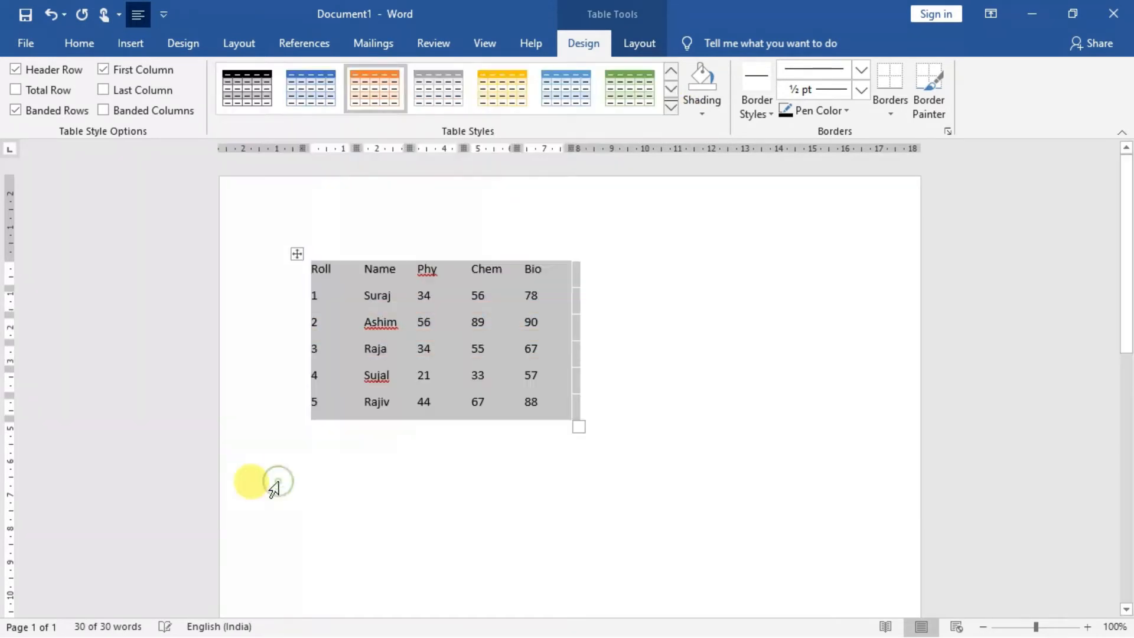
left_click(672, 434)
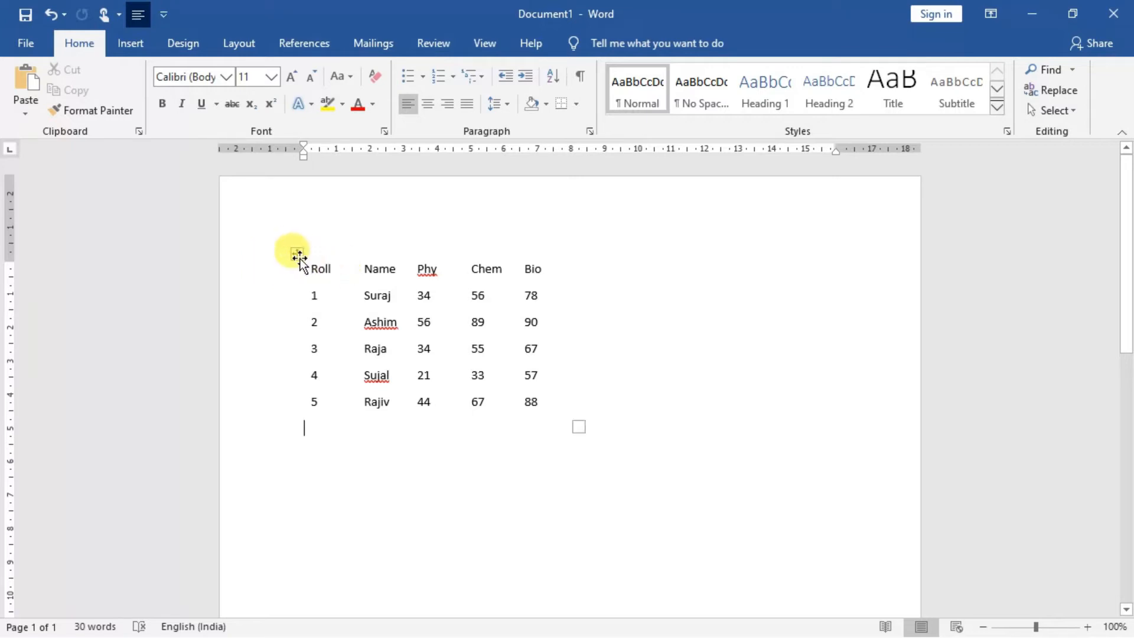
- Apply the grey grid table style with a solid header row and banded rows to the whole marks table
left_click(297, 256)
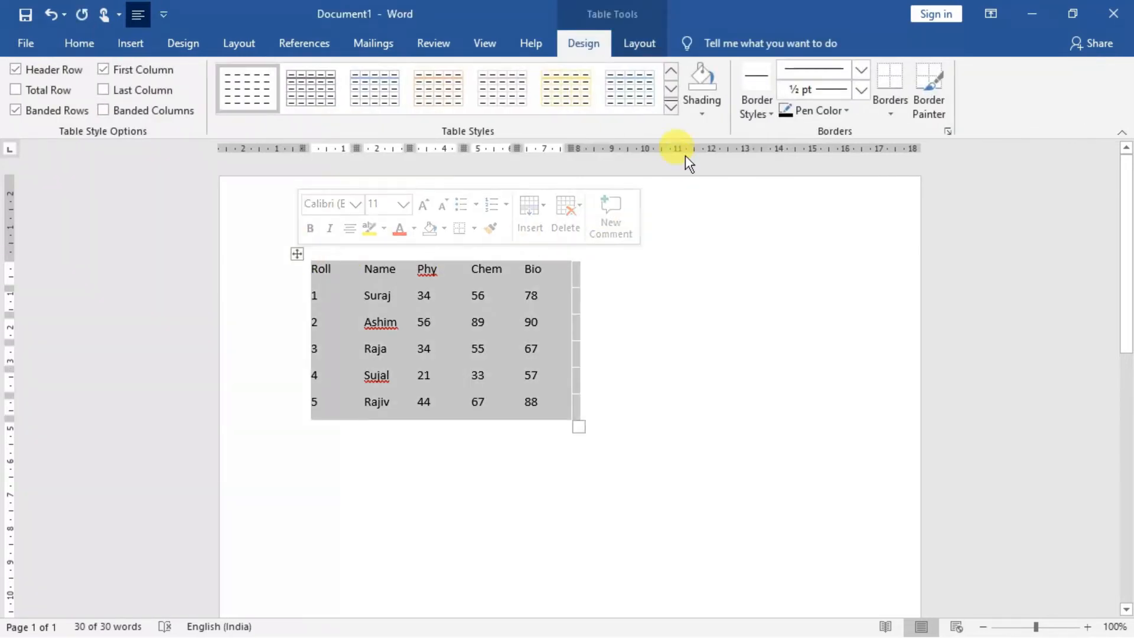
left_click(673, 111)
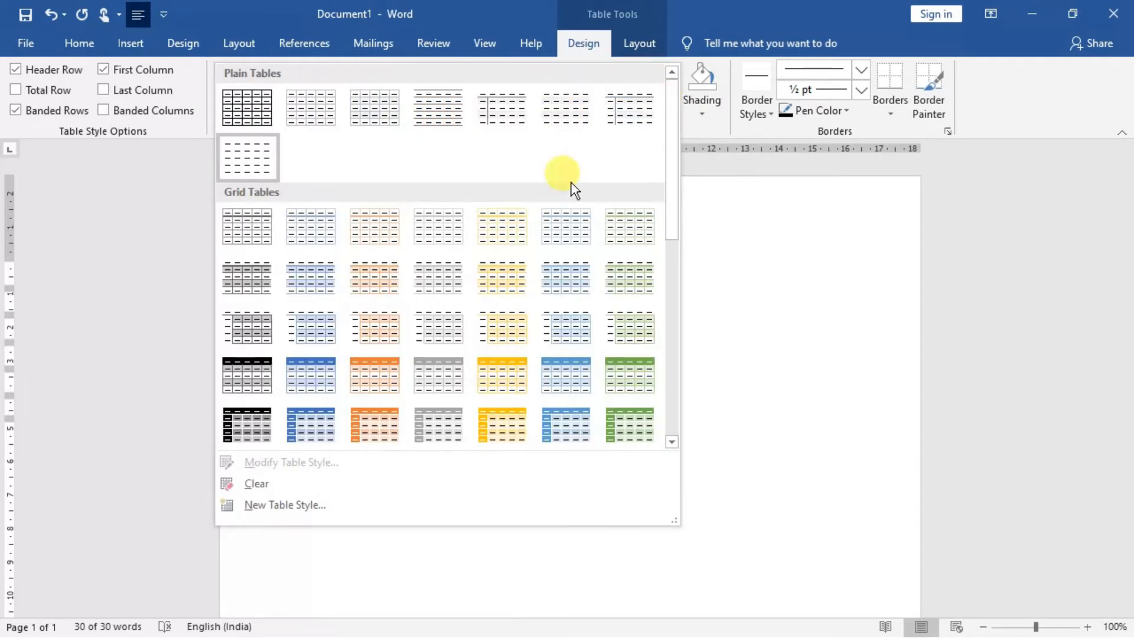
left_click(444, 367)
left_click(666, 362)
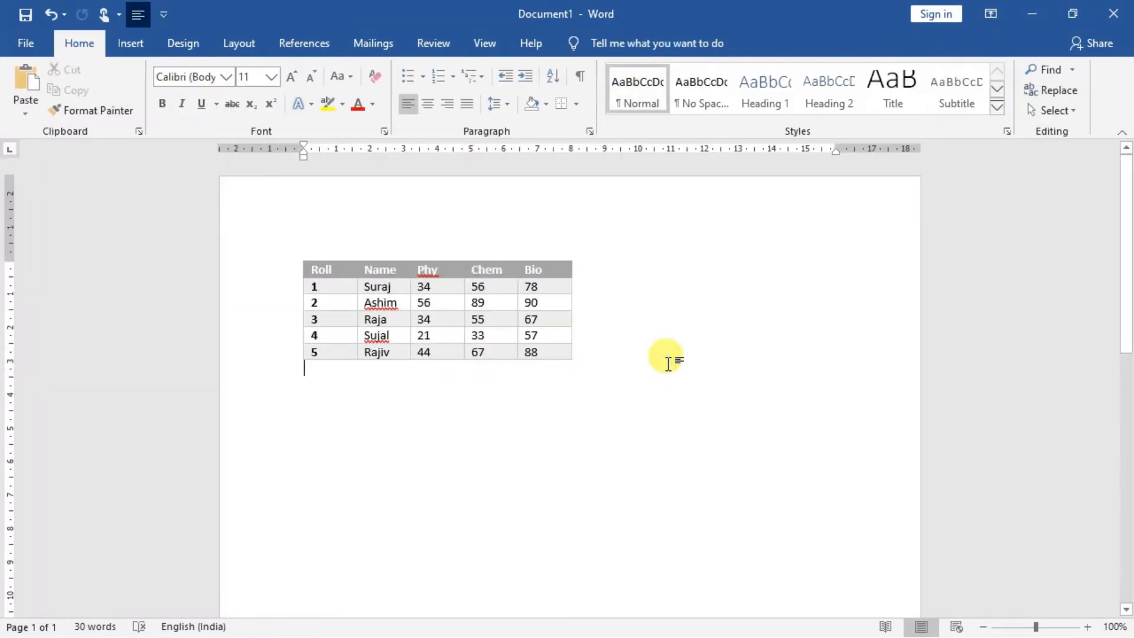
- Insert an empty row above the roll 1 row and another one below the roll 2 row
left_click(391, 288)
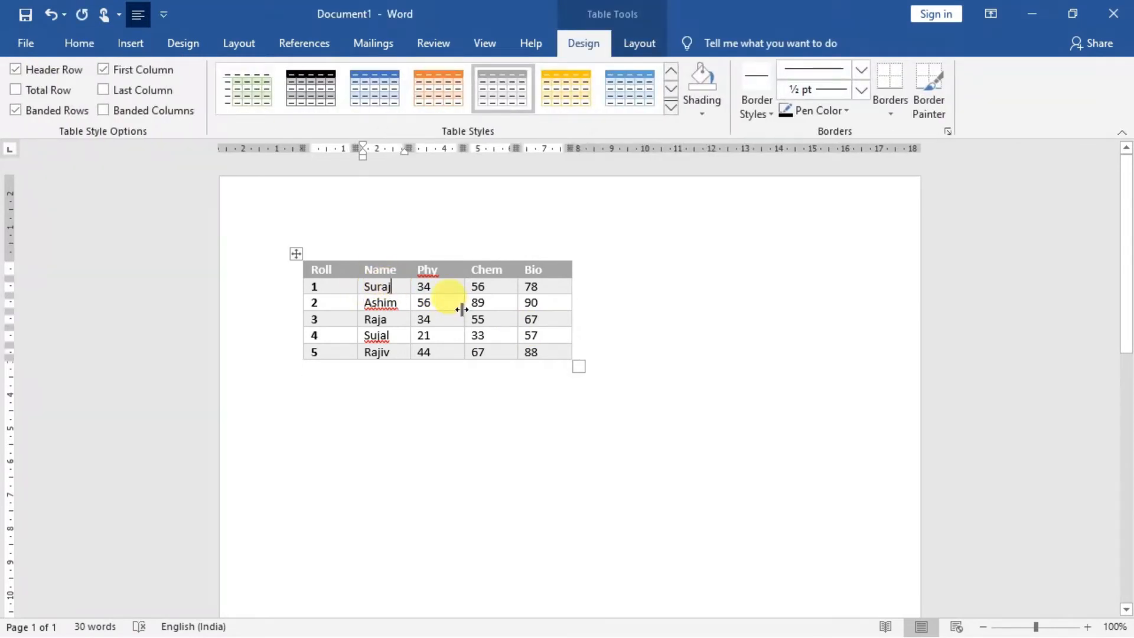
left_click(635, 48)
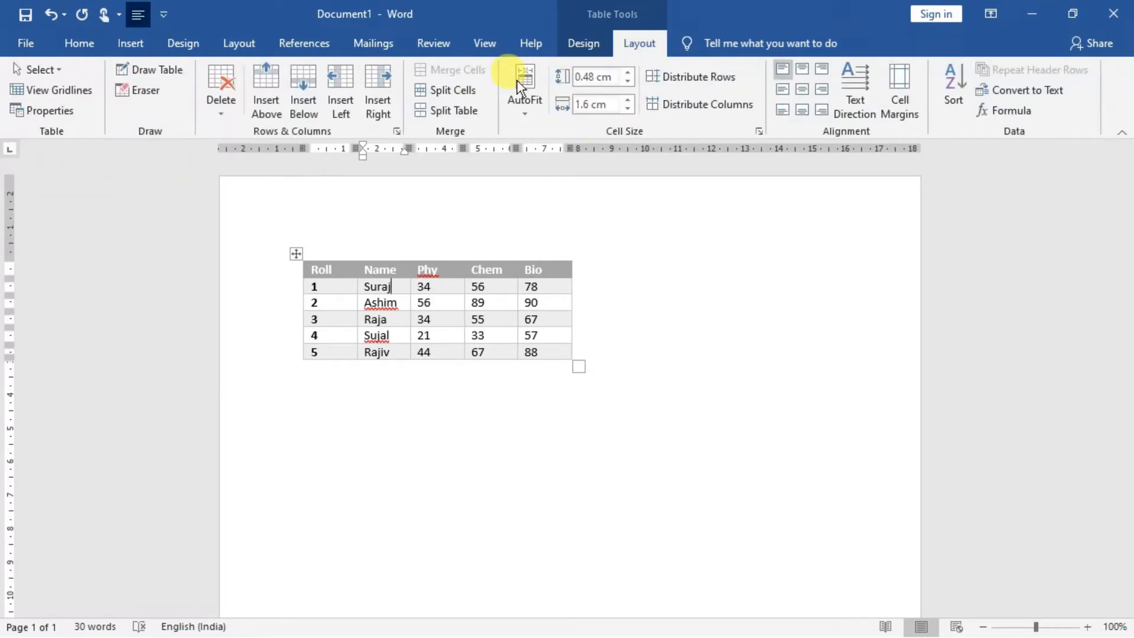
left_click(259, 106)
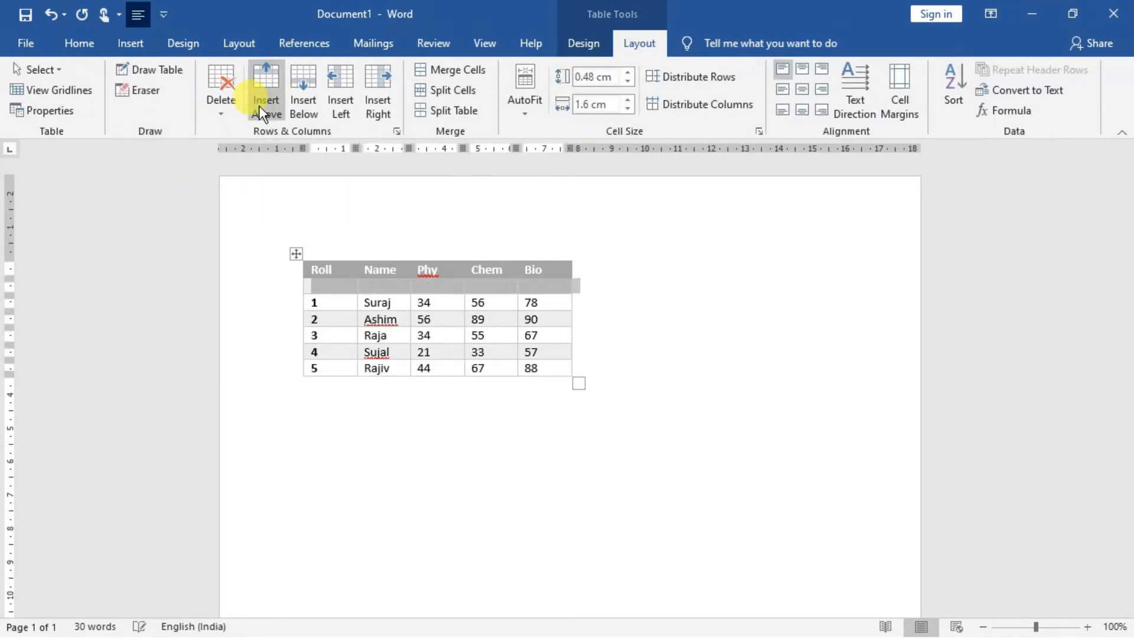
left_click(367, 319)
left_click(314, 114)
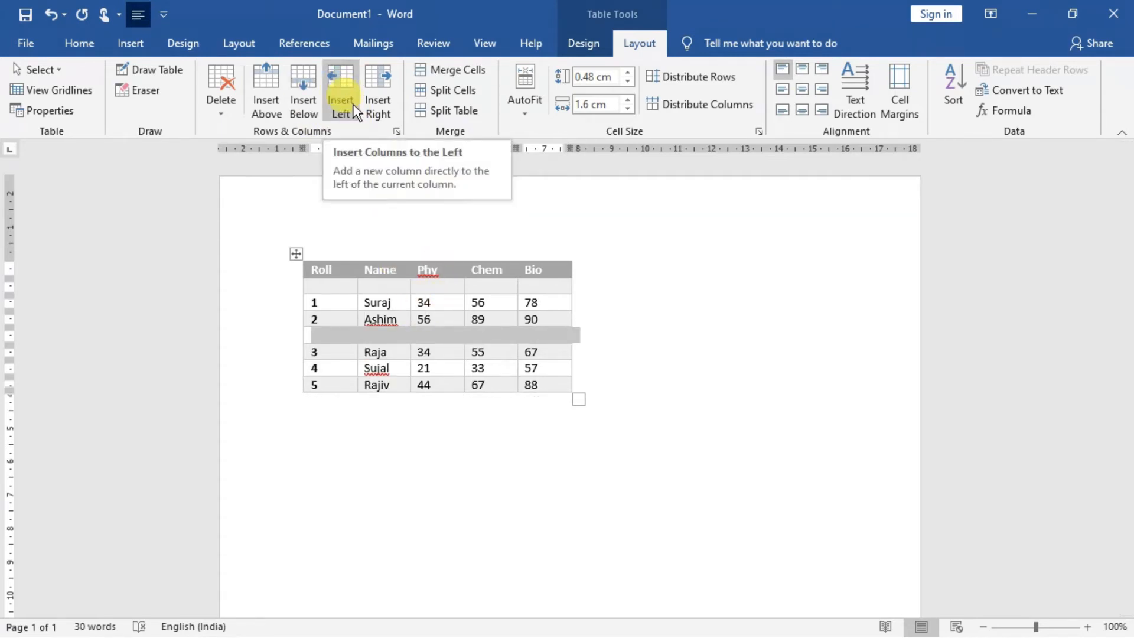
- Insert one empty column to the left of the Phy column and one to its right
left_click(433, 304)
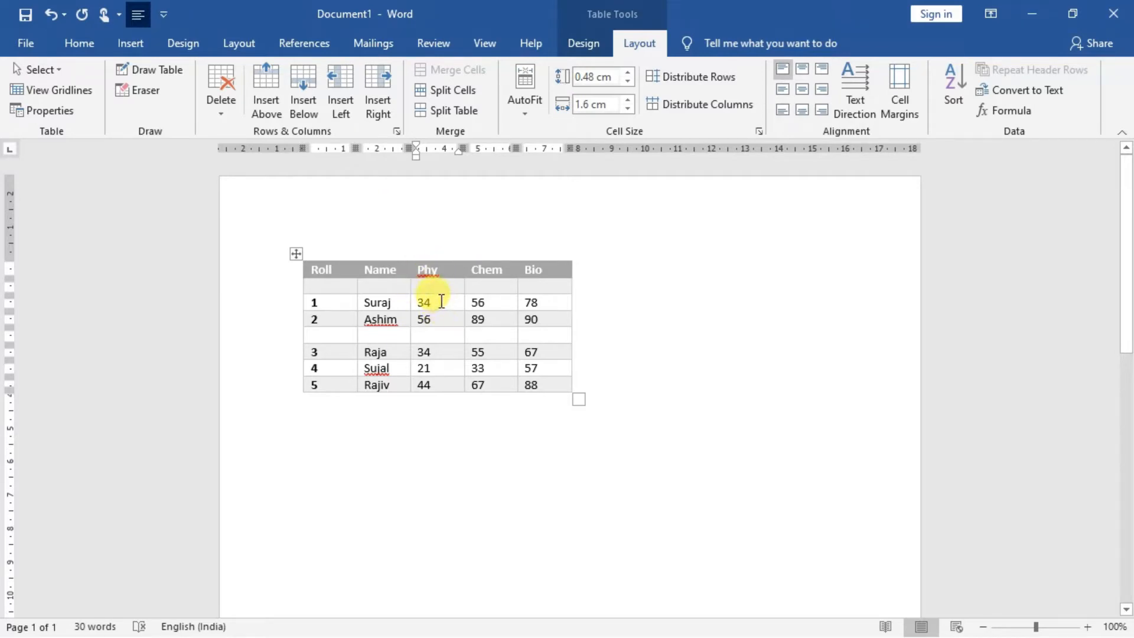
left_click(345, 102)
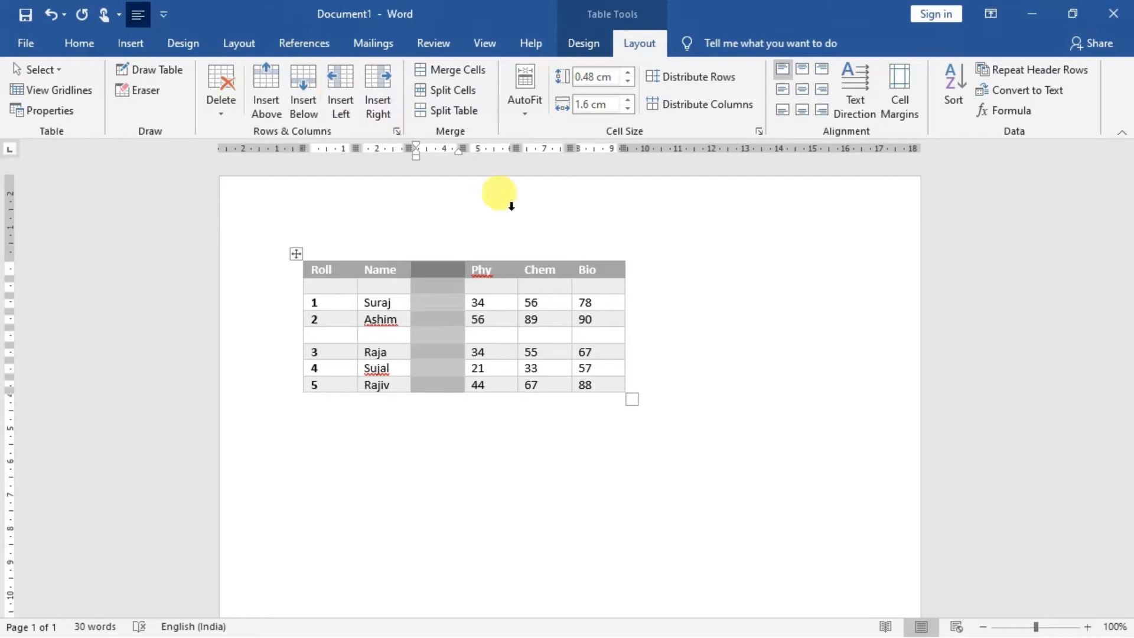
left_click(507, 305)
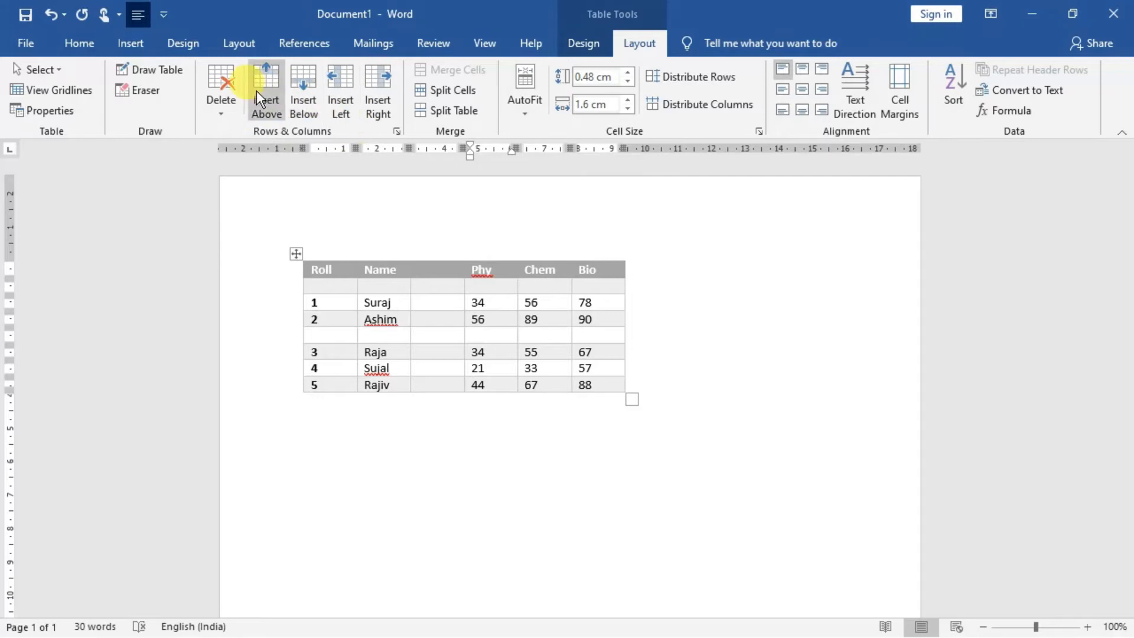
left_click(388, 101)
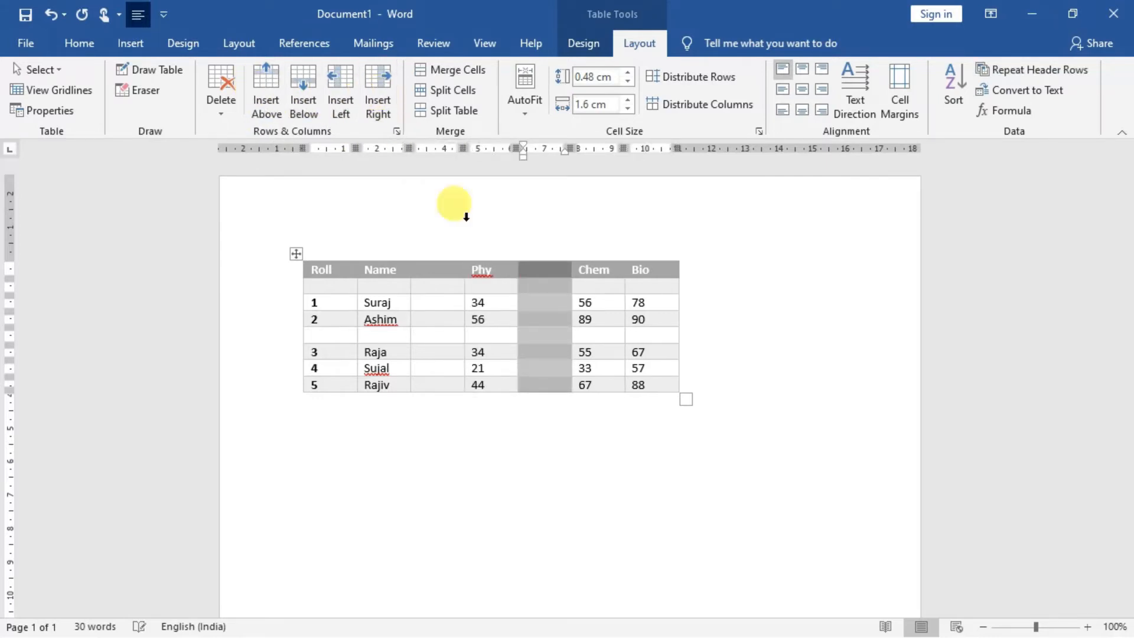
- Insert two more empty columns directly after the Name column and delete these two new columns again
left_click_drag(435, 299, 500, 384)
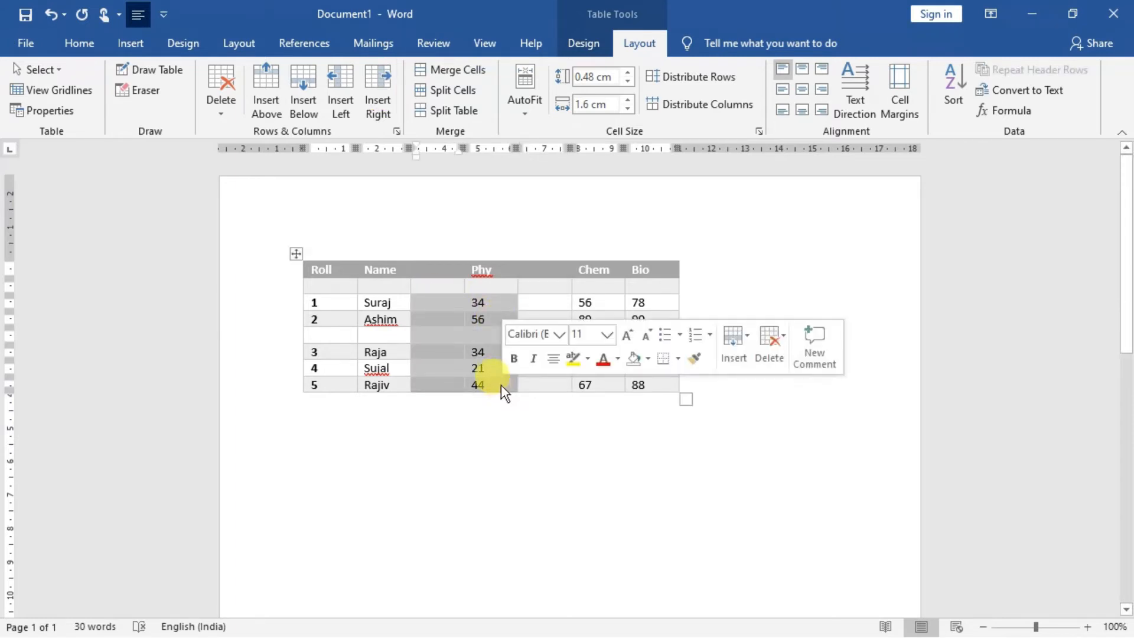
left_click(342, 91)
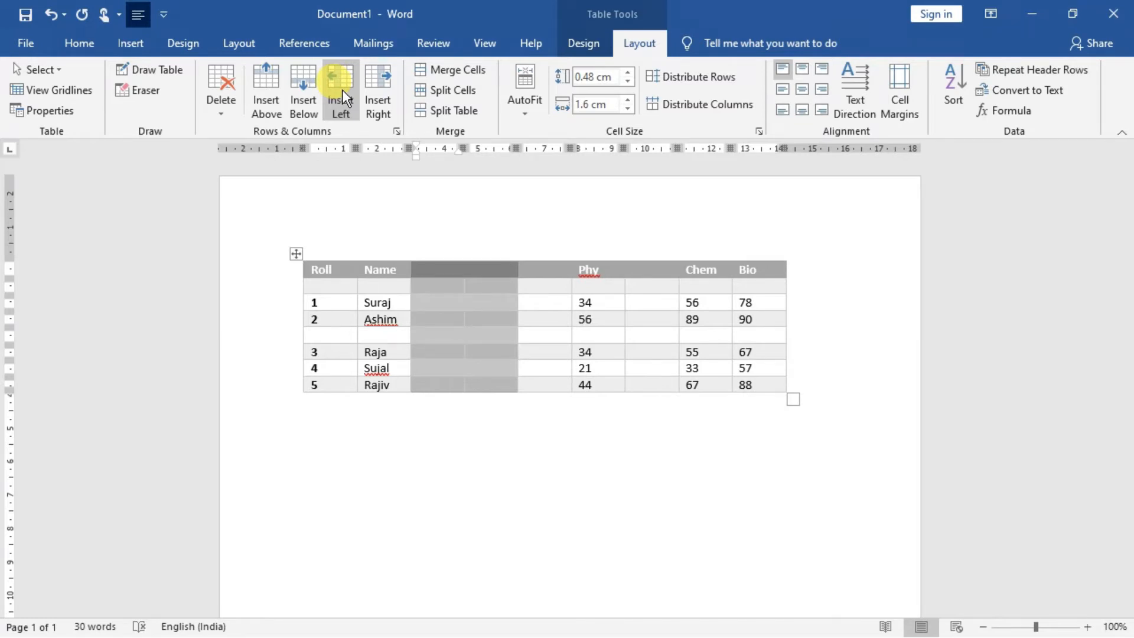
left_click(224, 110)
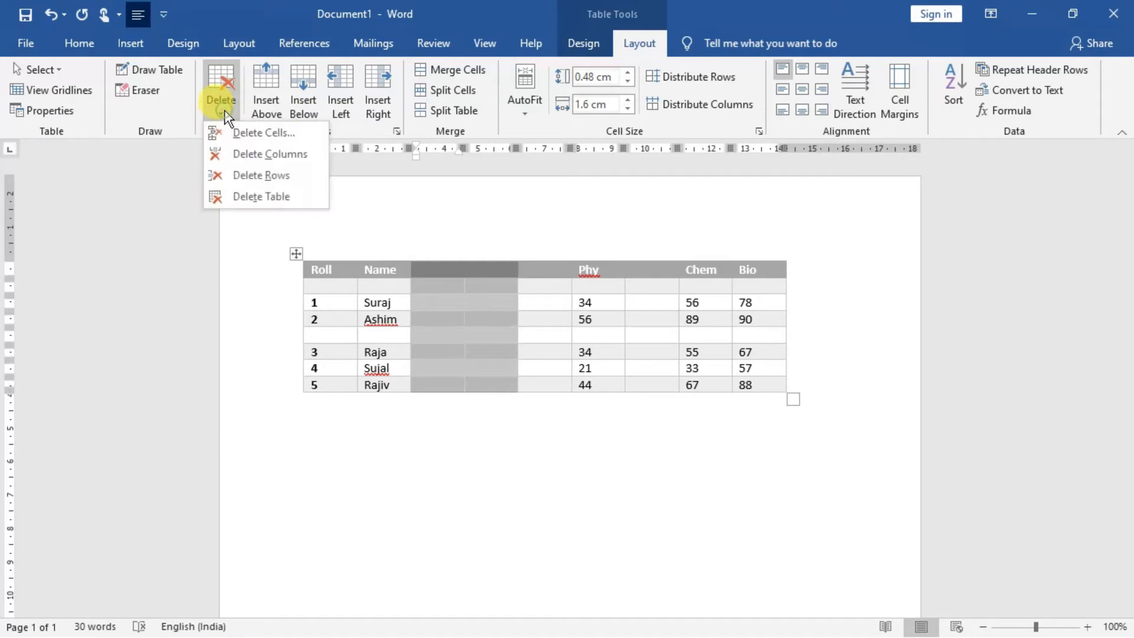
left_click(235, 154)
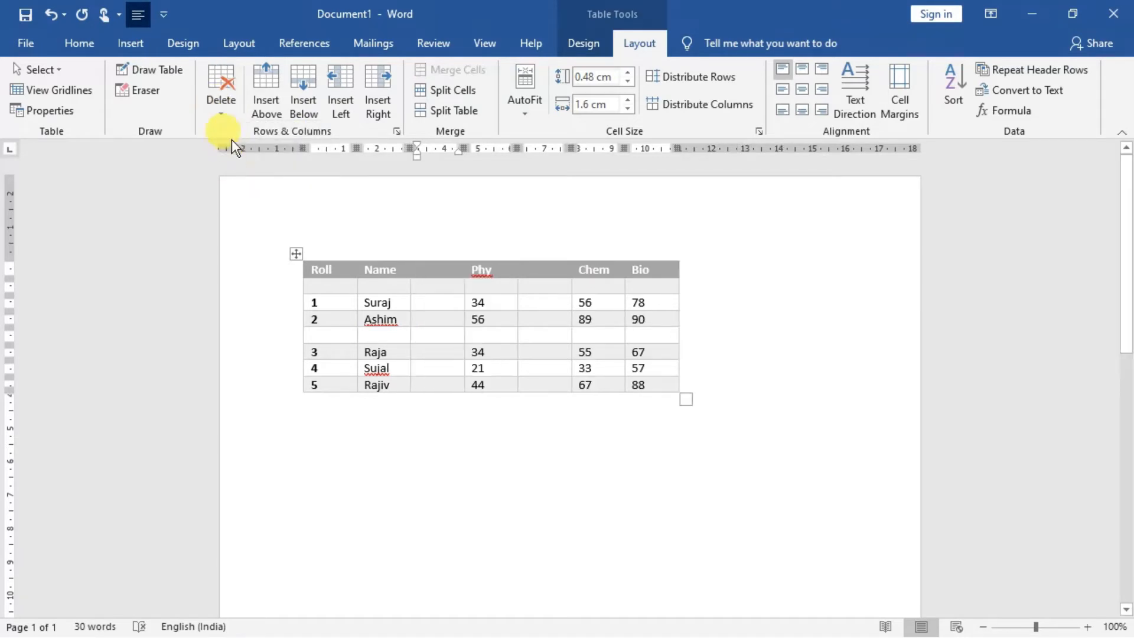
- Delete the empty row above the roll 1 row and the empty row below the roll 2 row
left_click(425, 288)
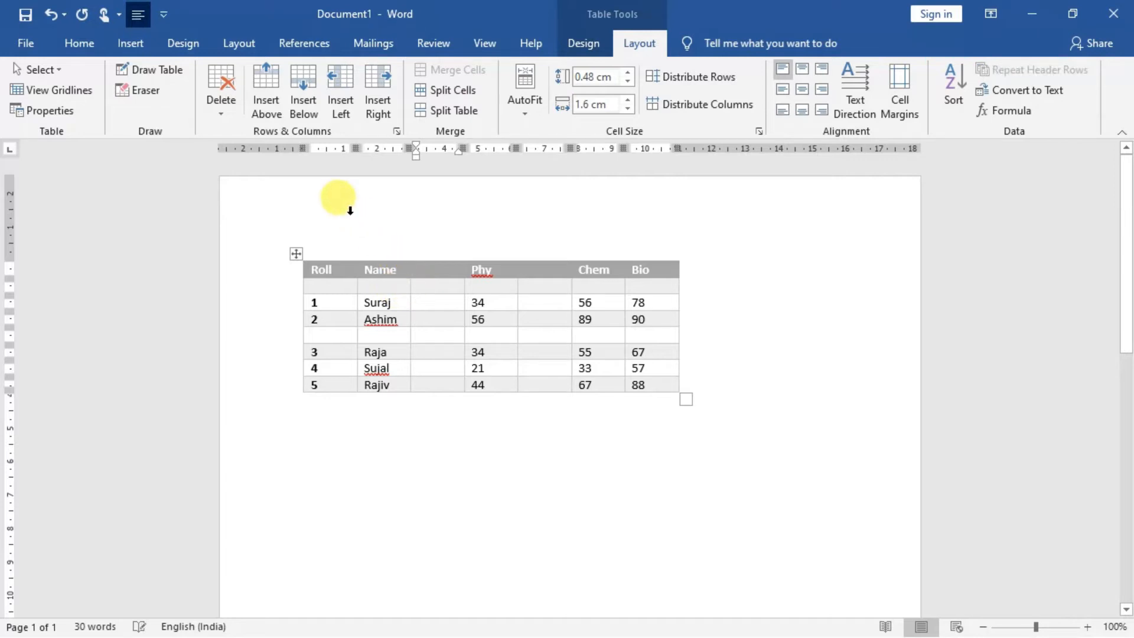
left_click(220, 112)
left_click(242, 176)
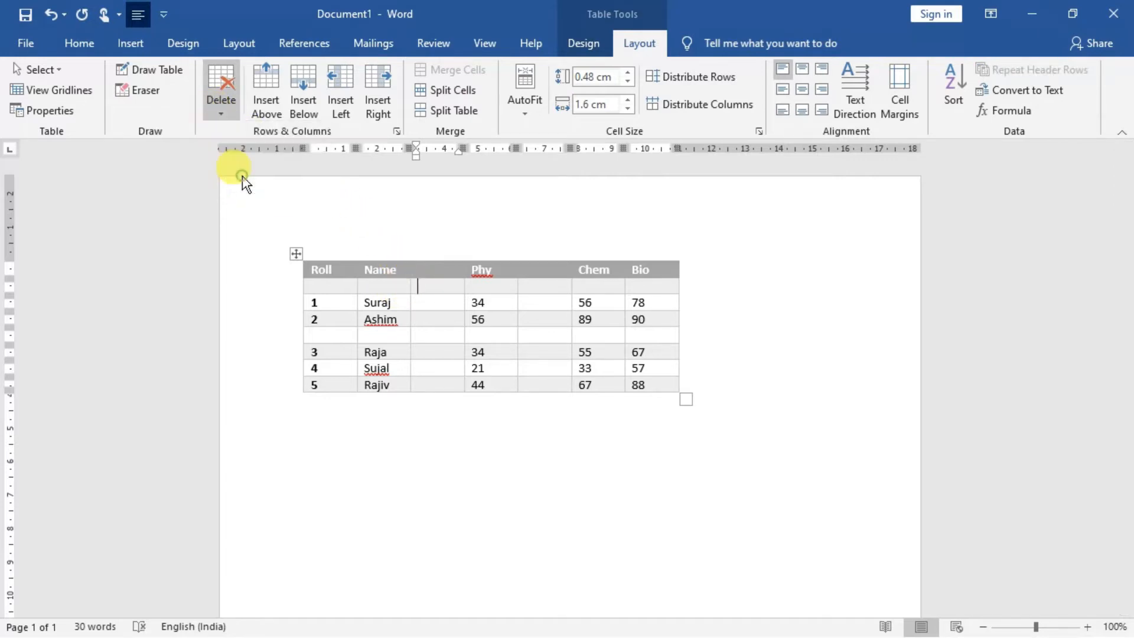
left_click(385, 321)
left_click(229, 111)
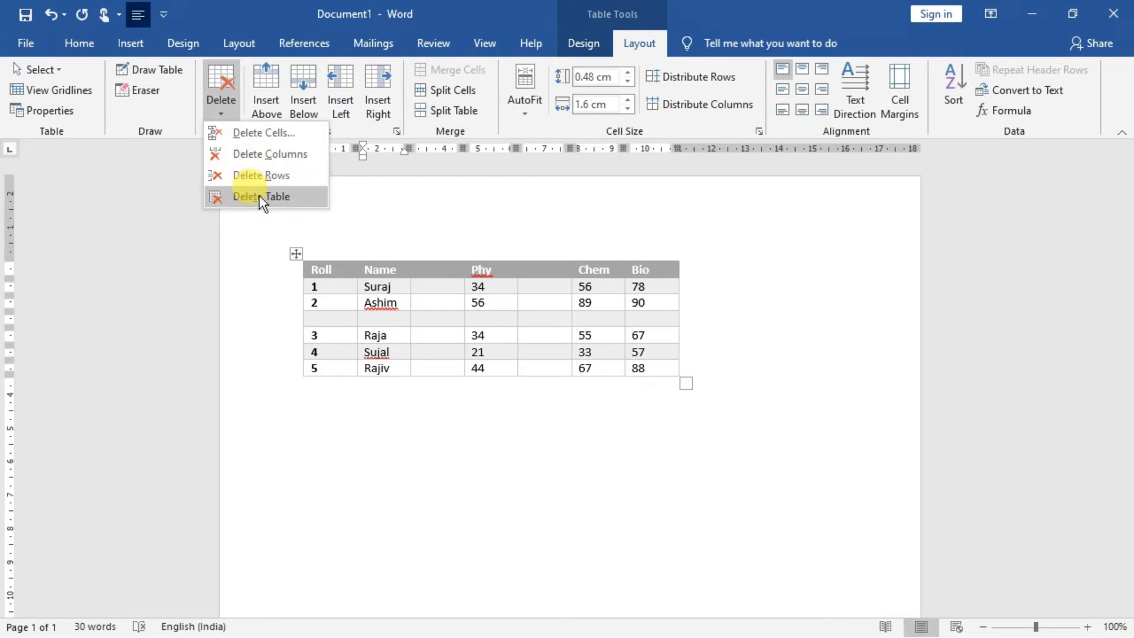
left_click(261, 177)
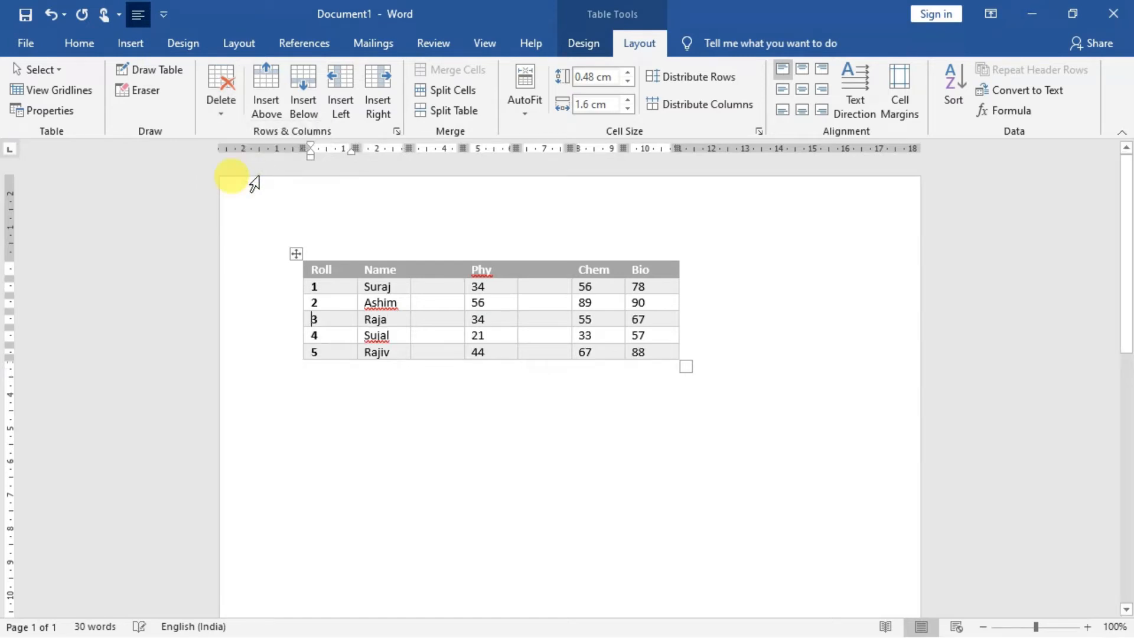
- Delete the entire marks table and undo the deletion
left_click(295, 254)
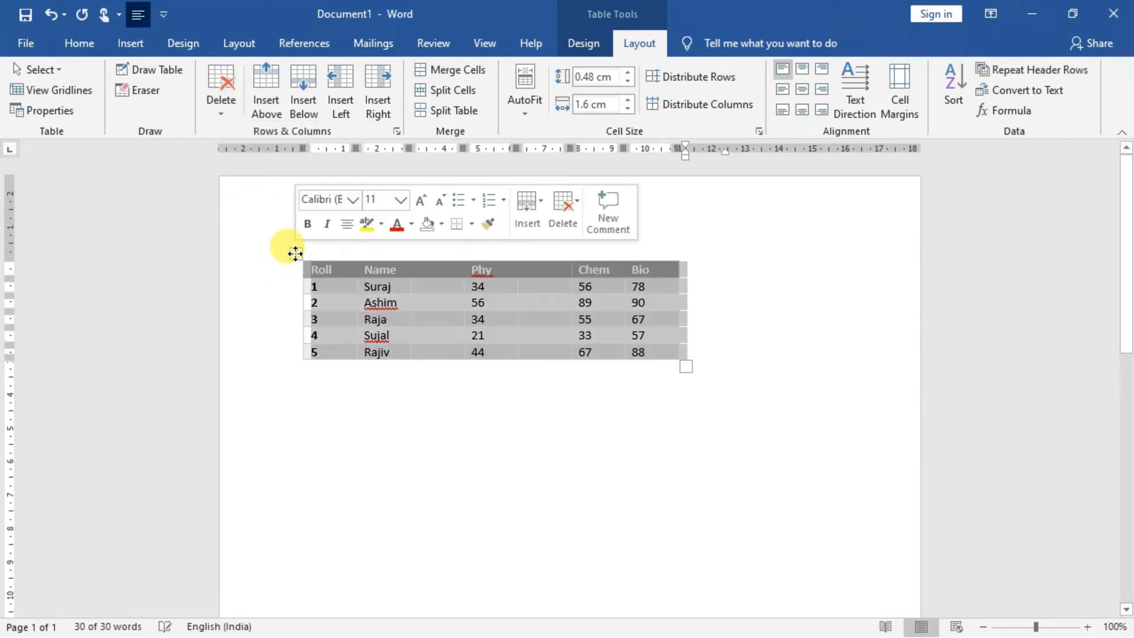
left_click(230, 117)
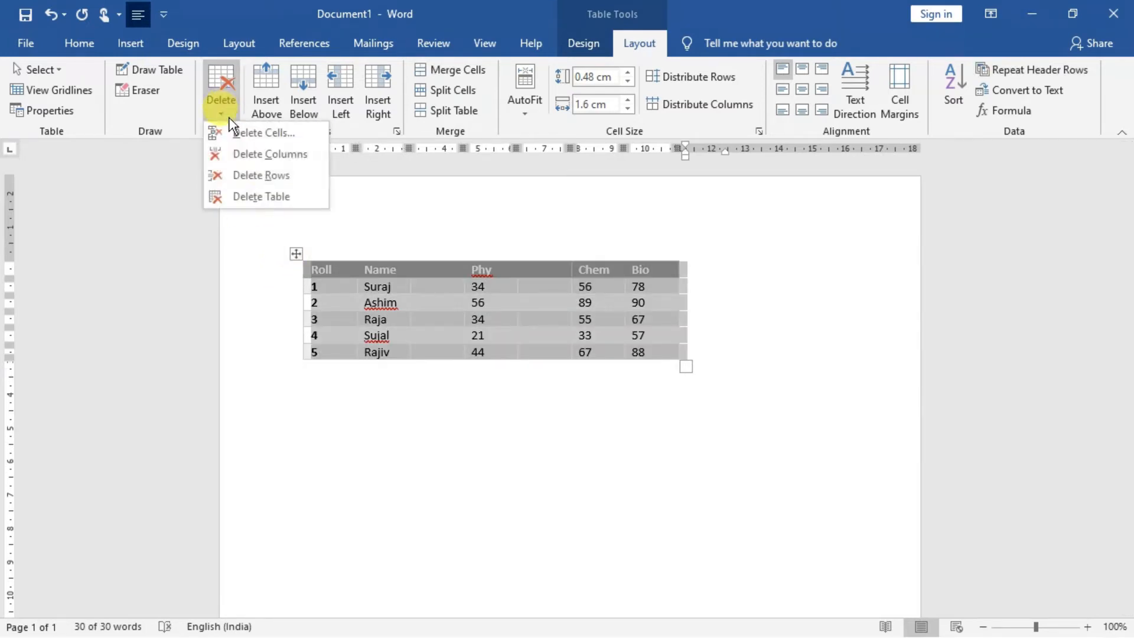
left_click(263, 197)
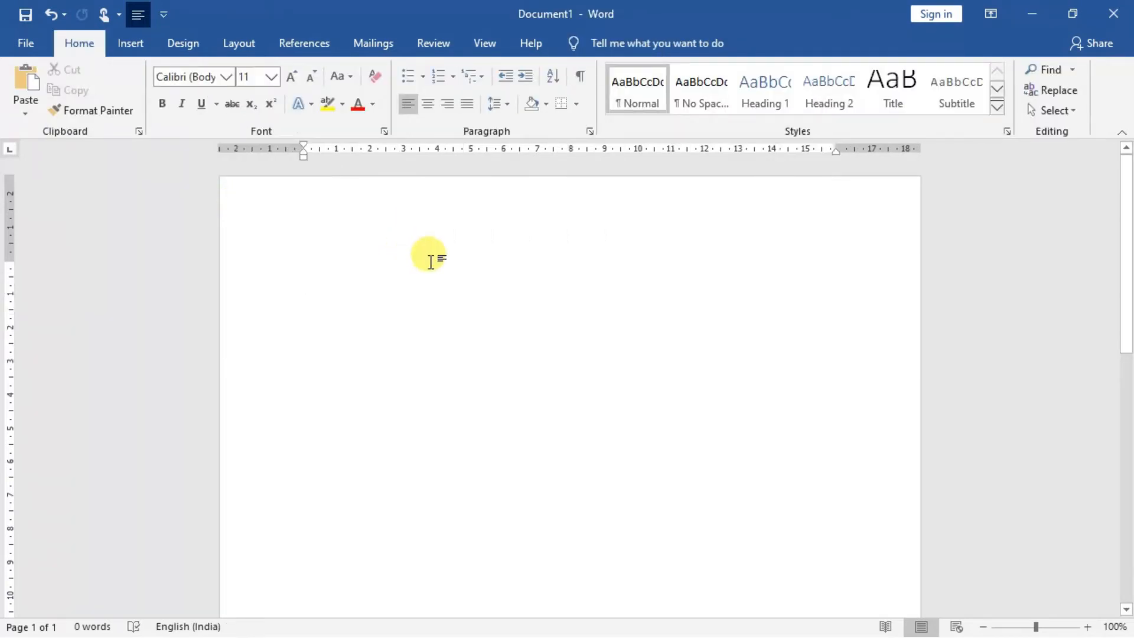
left_click(55, 13)
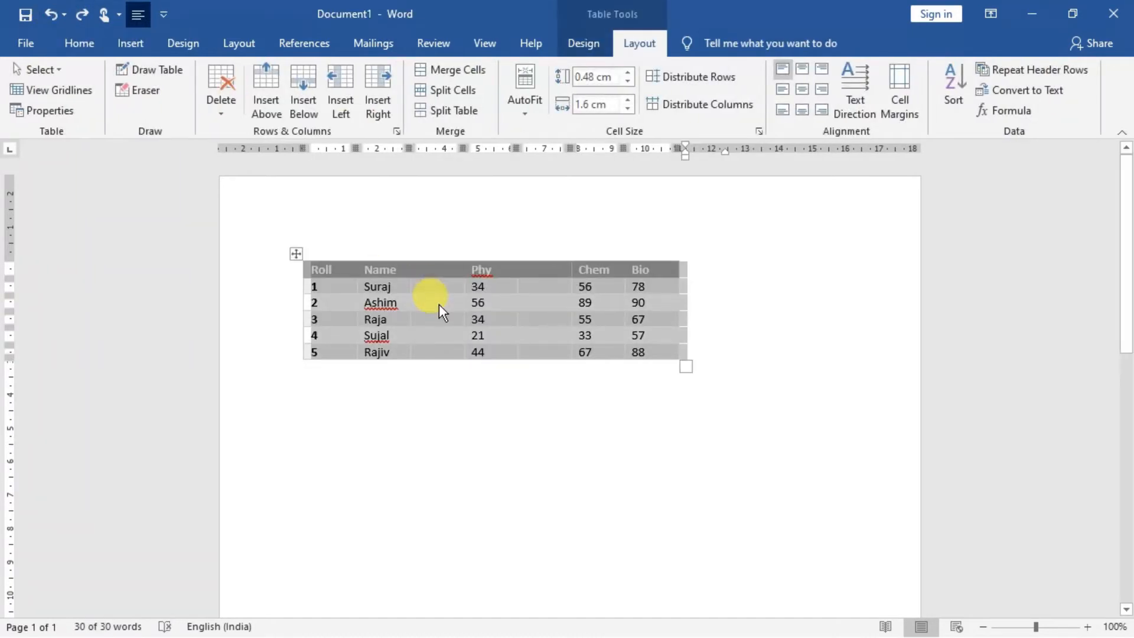
left_click(1037, 16)
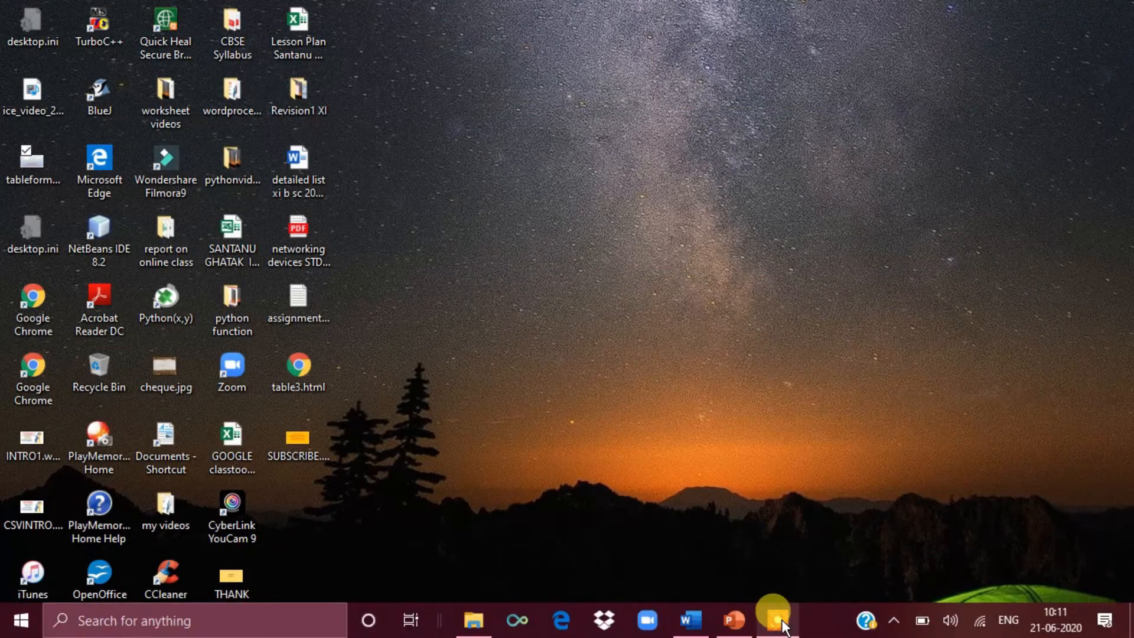
left_click(690, 618)
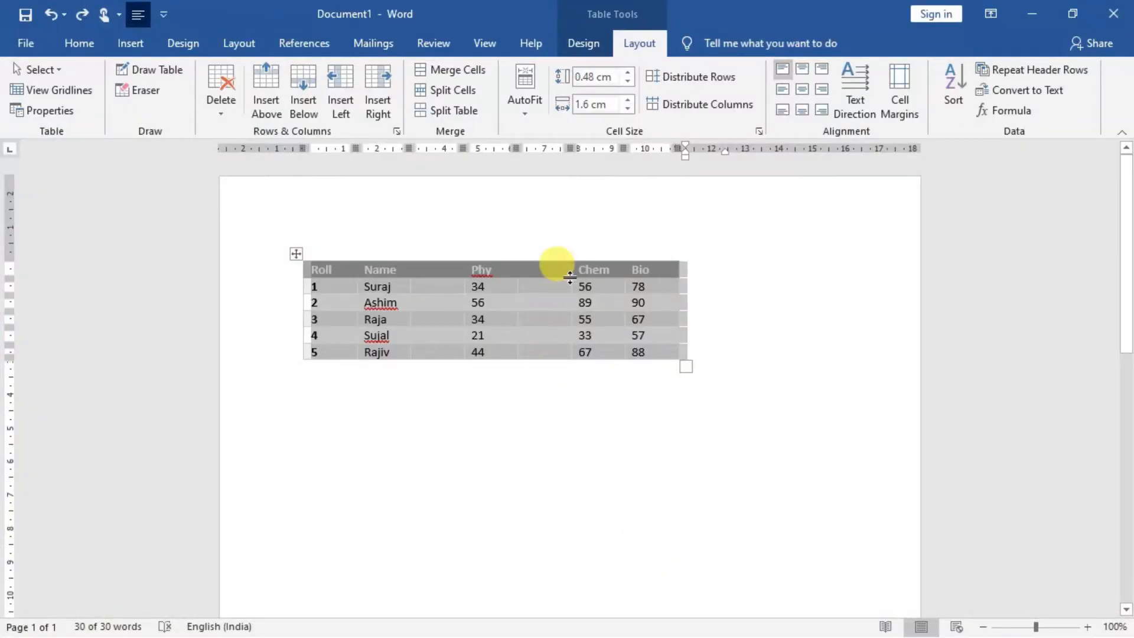
- Try the blue and light green grid styles on the marks table and settle on the gold one with solid header and banded rows
left_click(428, 288)
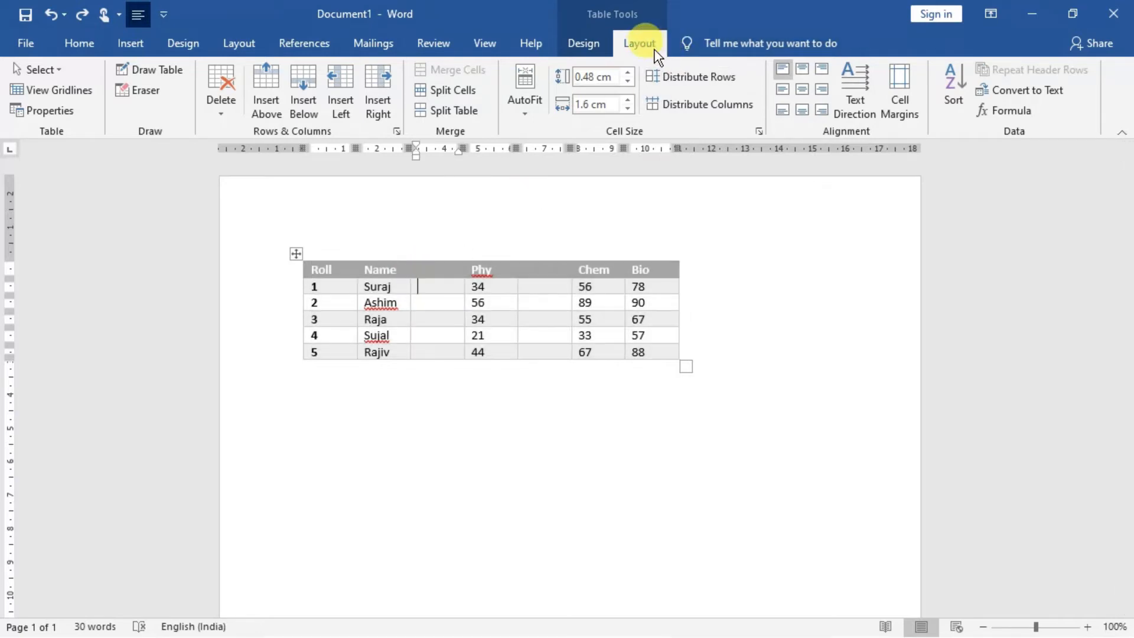
left_click(590, 41)
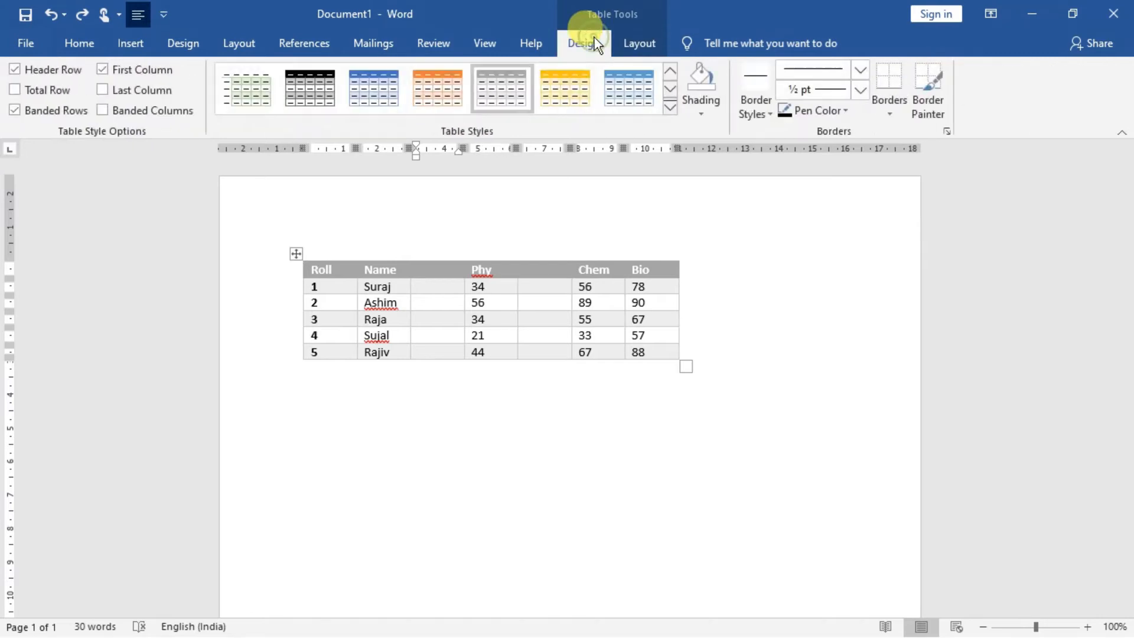
left_click(569, 82)
left_click(630, 83)
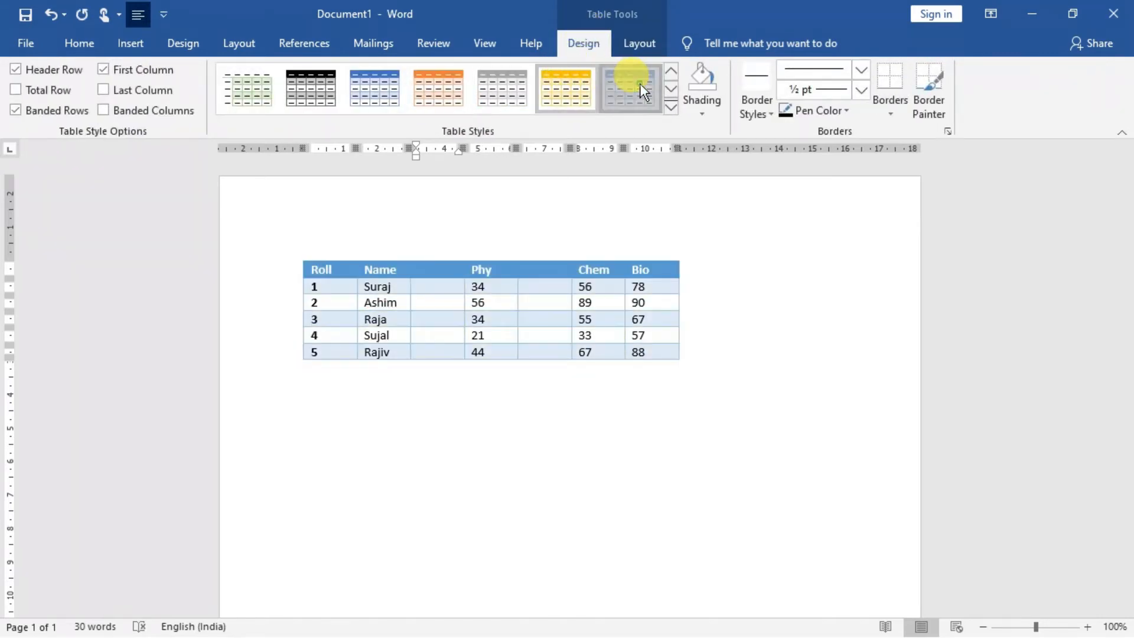
left_click(261, 81)
left_click(568, 101)
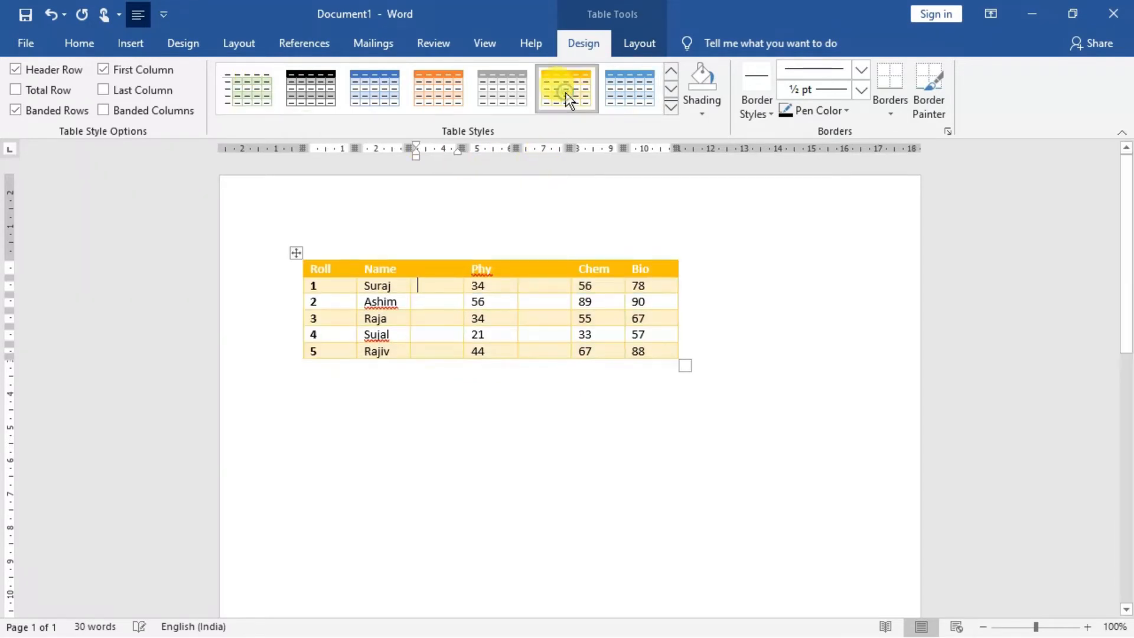
left_click(670, 111)
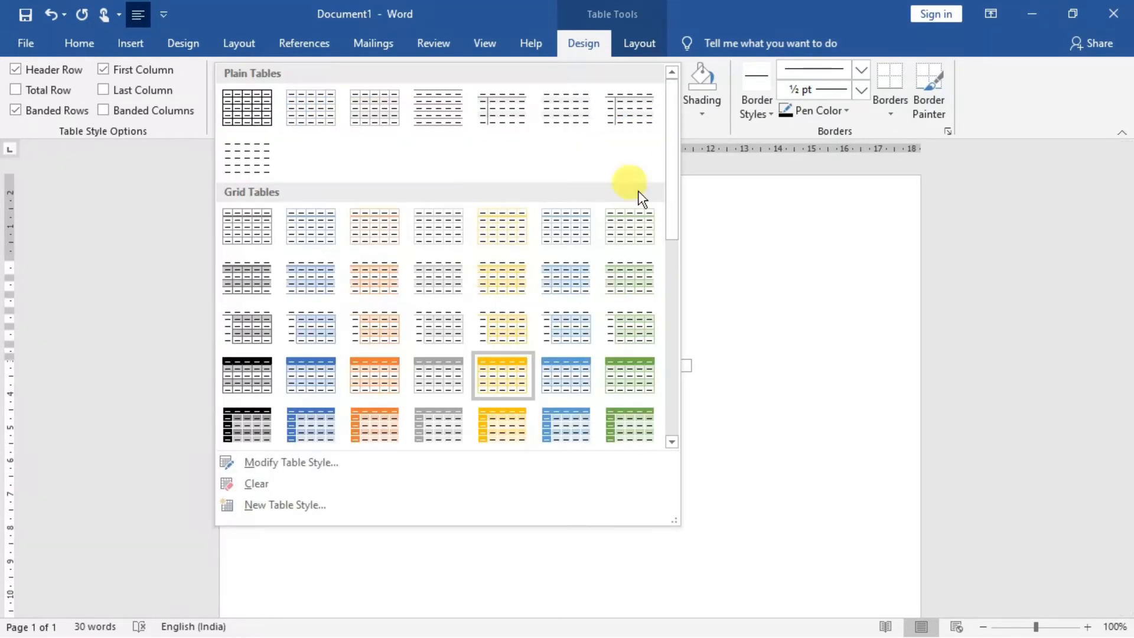
scroll(671, 441, "down", 4)
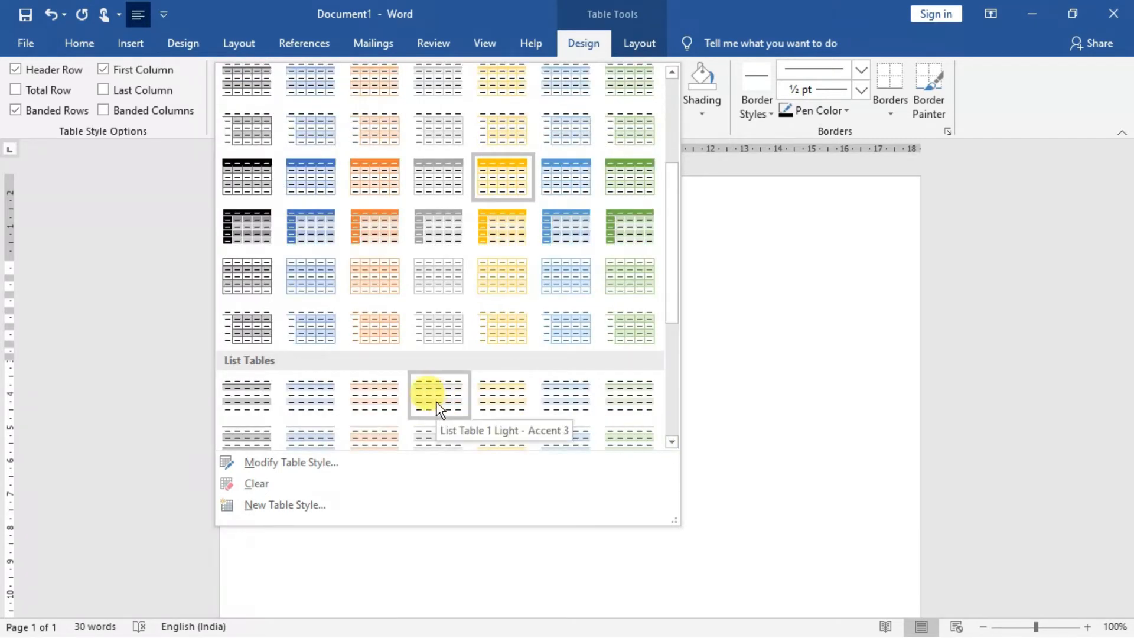
left_click(495, 336)
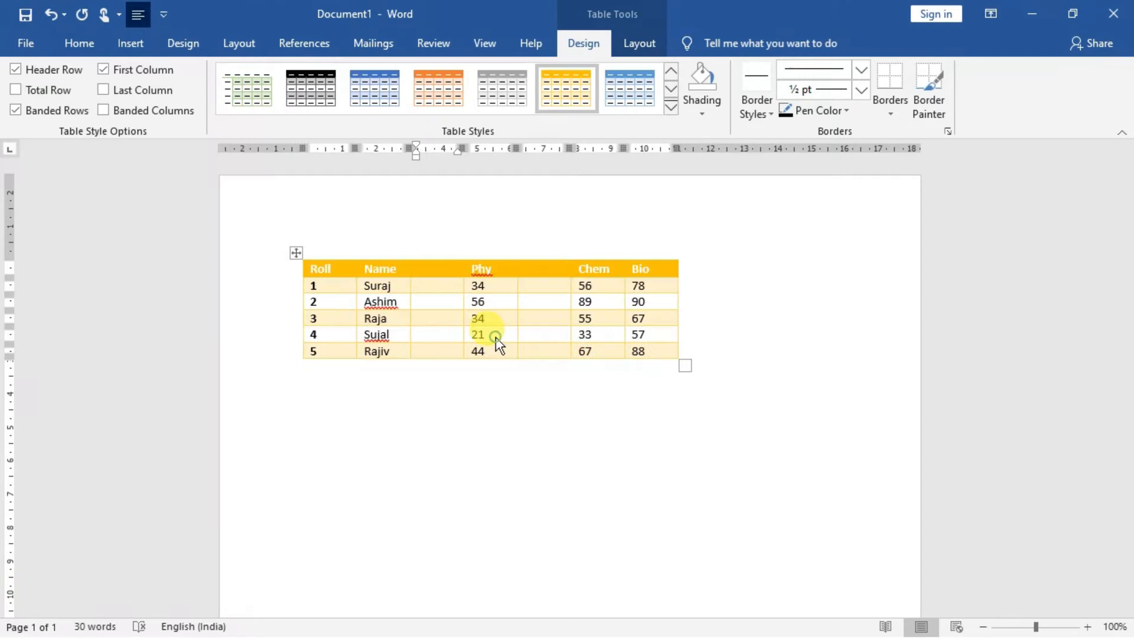
left_click(598, 399)
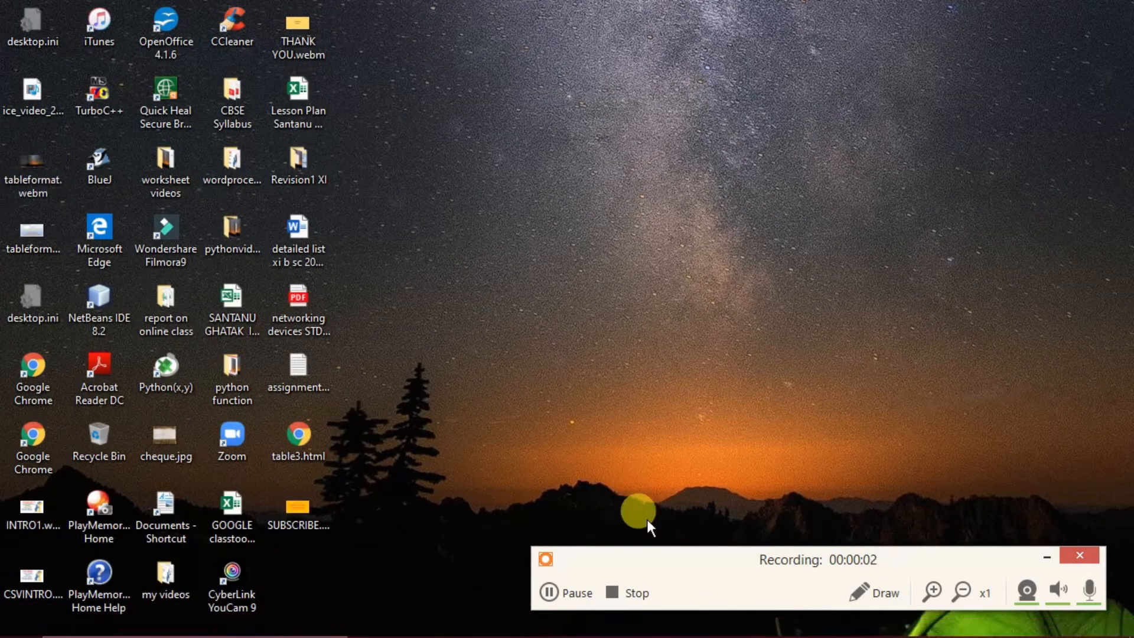
- Minimize the screen recorder window and switch to the Word document containing the marks table
left_click(1046, 556)
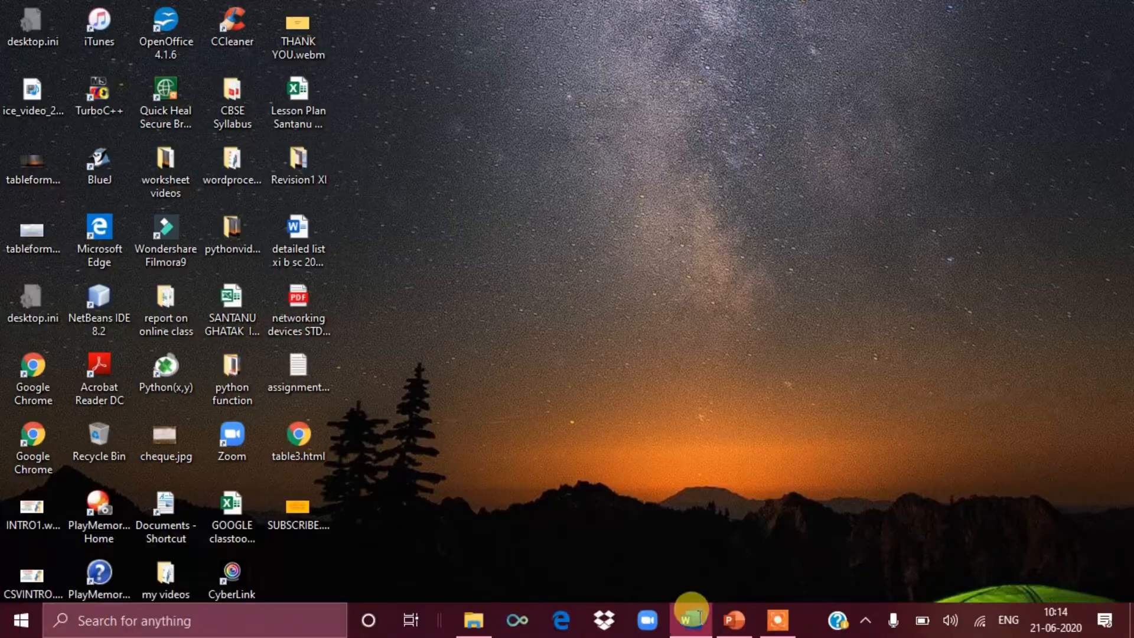
left_click(687, 625)
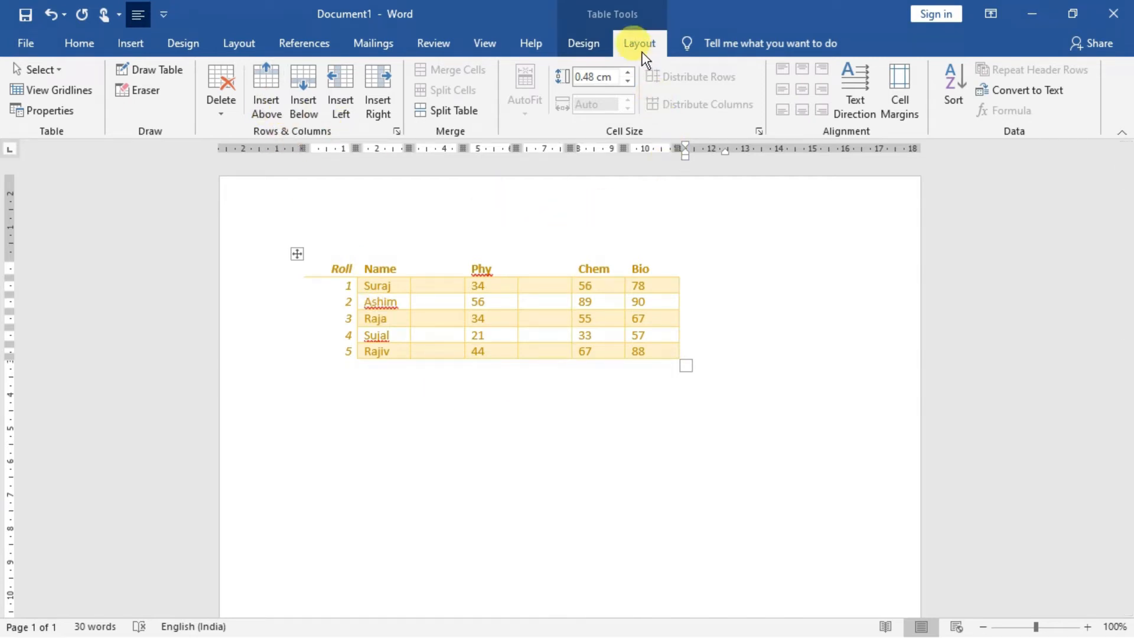
left_click(613, 436)
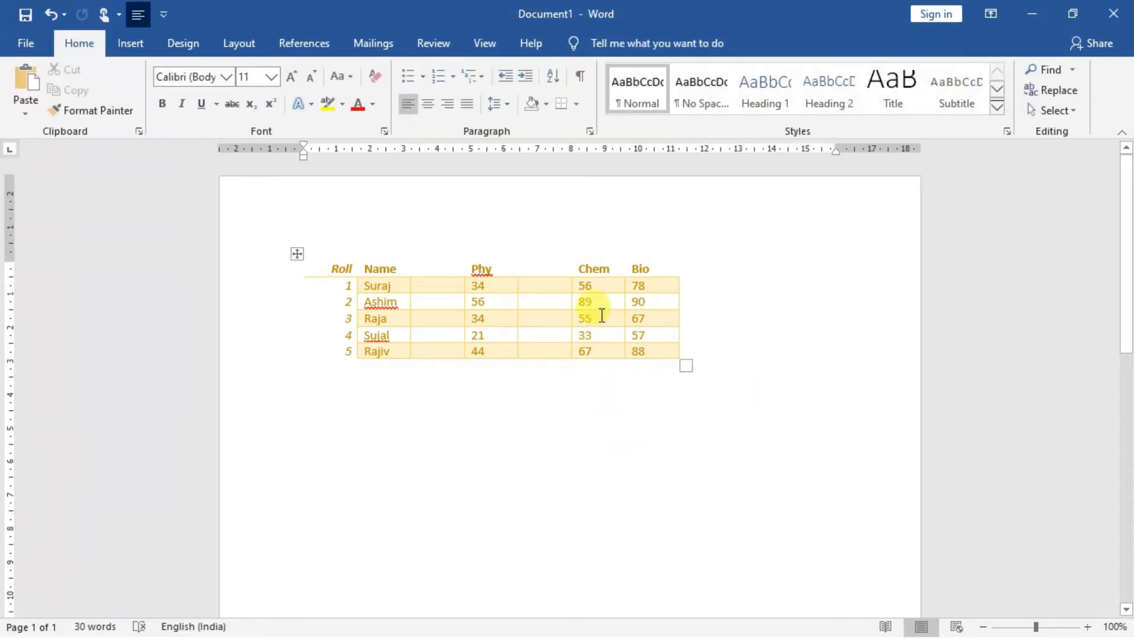
- Delete the empty column between the Phy and Chem columns of the marks table
left_click(552, 286)
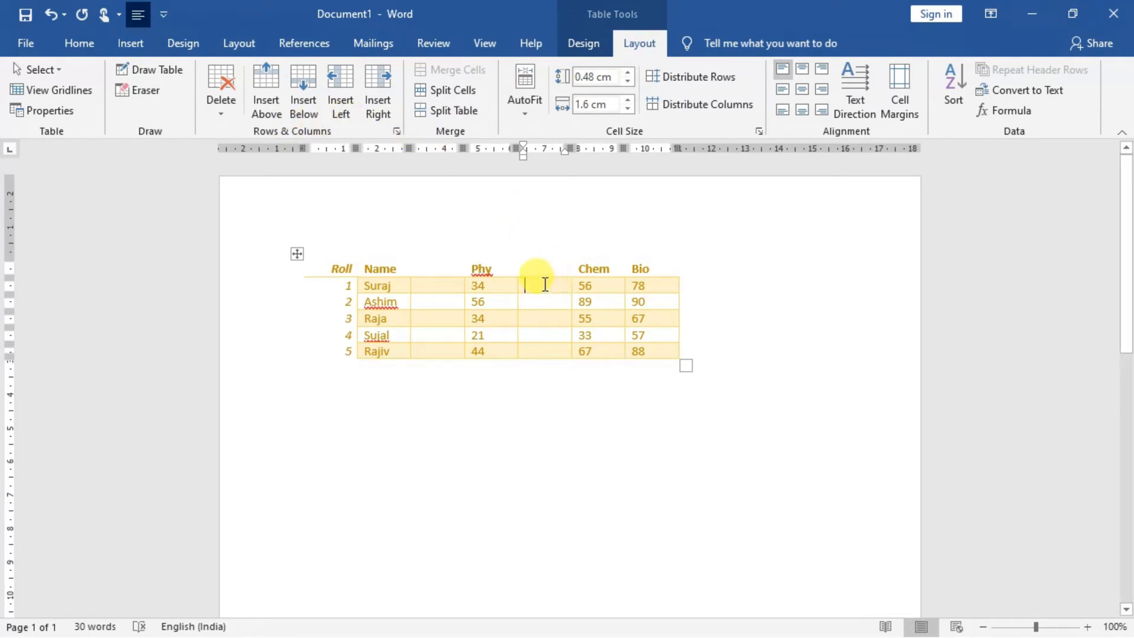
left_click(231, 107)
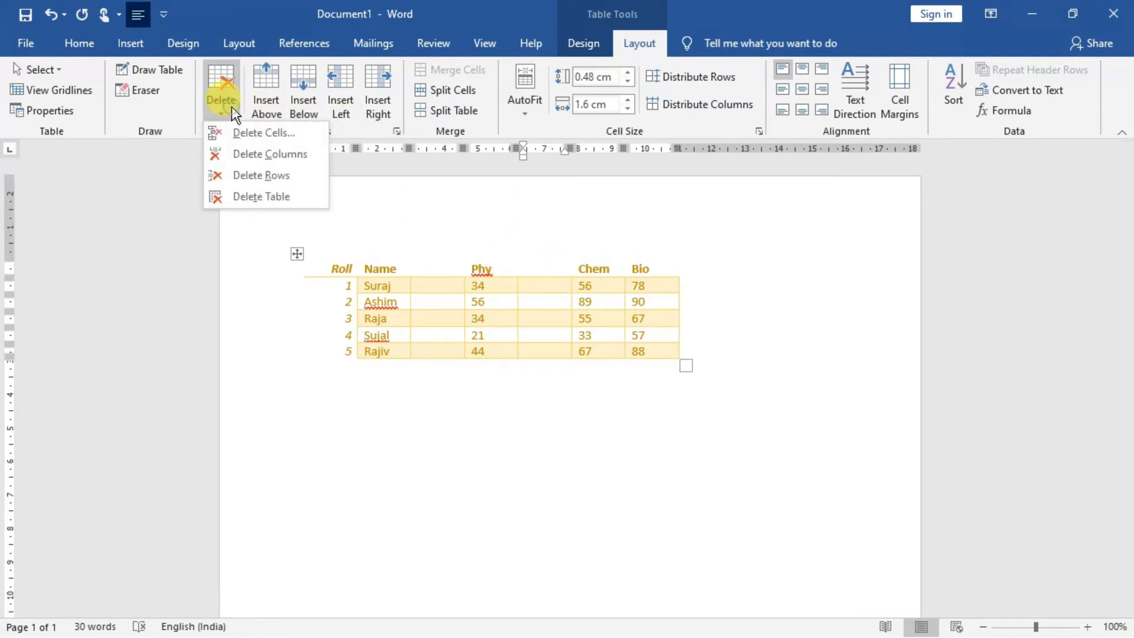
left_click(260, 155)
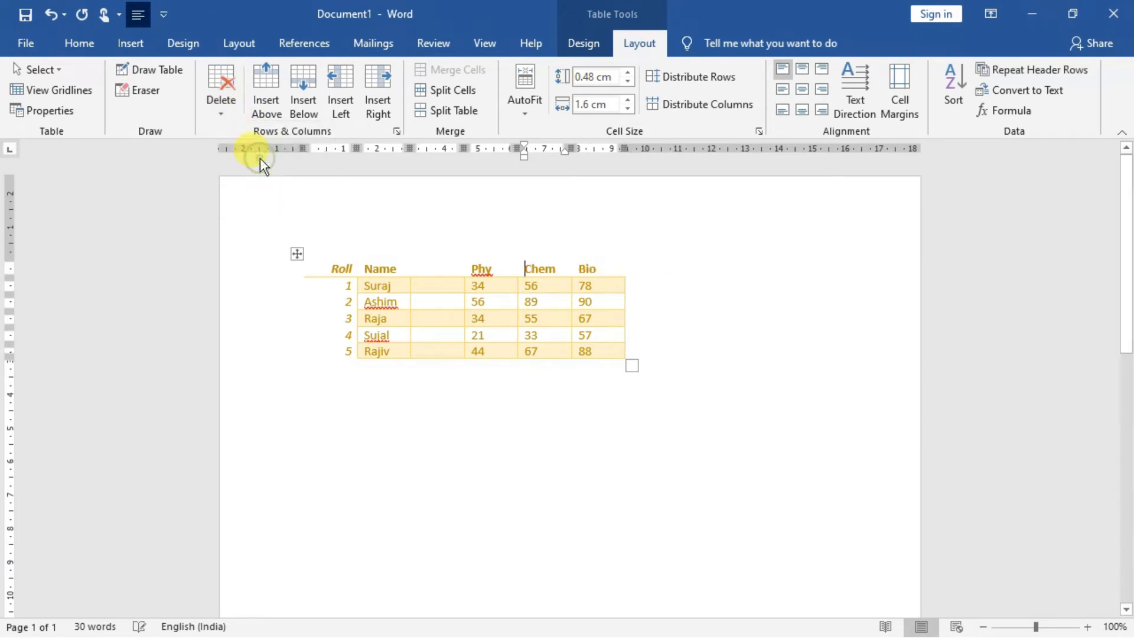
- Insert a new column directly after the Bio column and give it the header Total
left_click(643, 291)
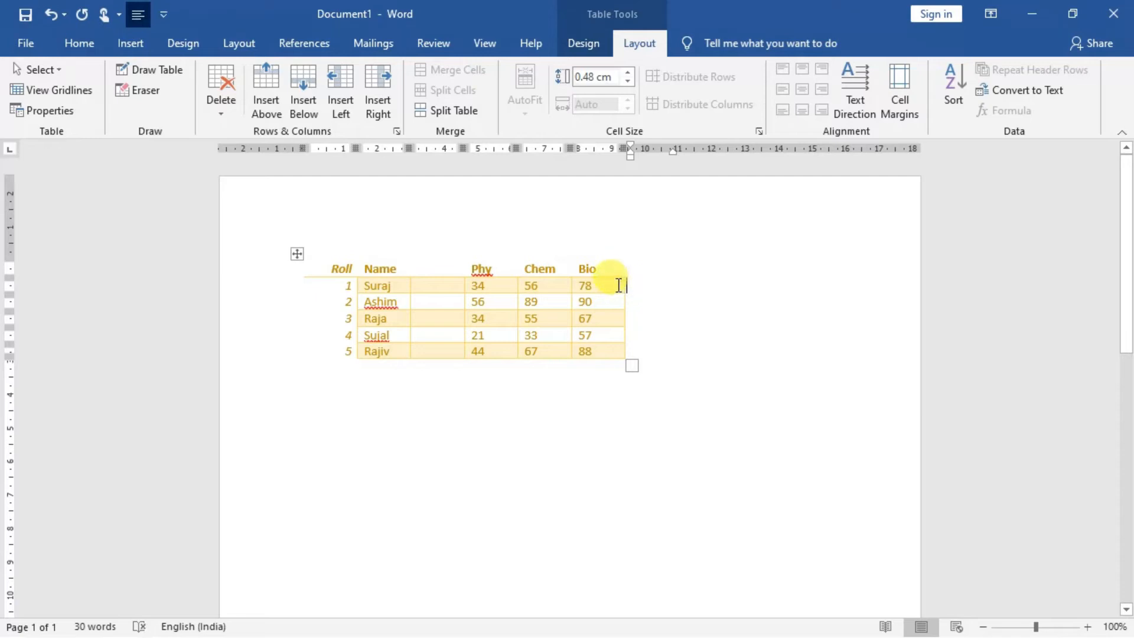
left_click(617, 286)
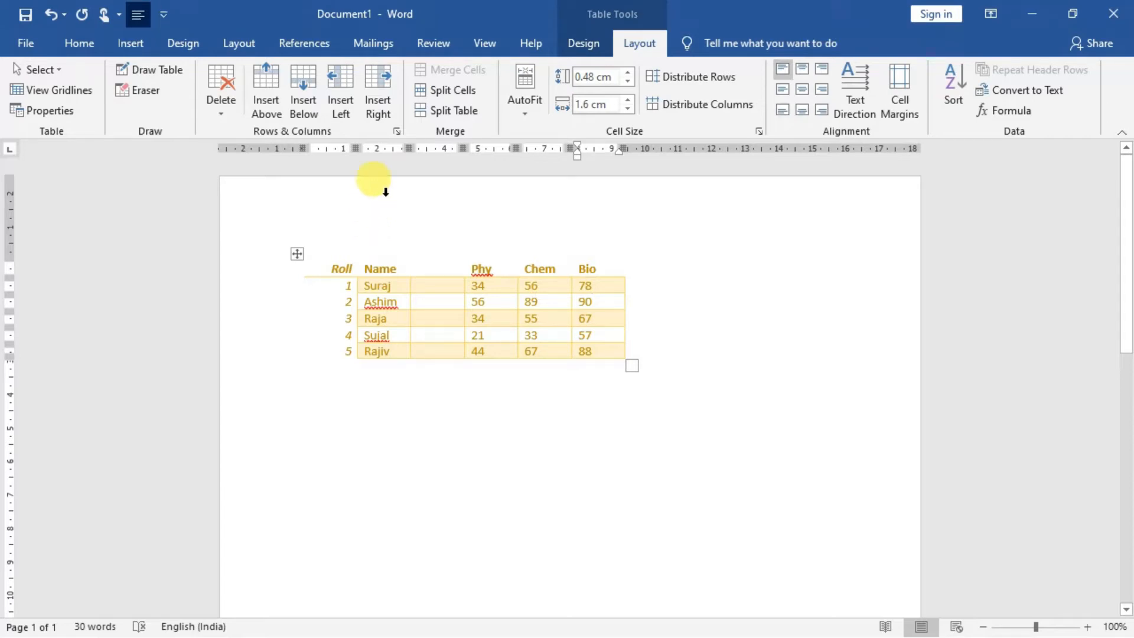
left_click(378, 112)
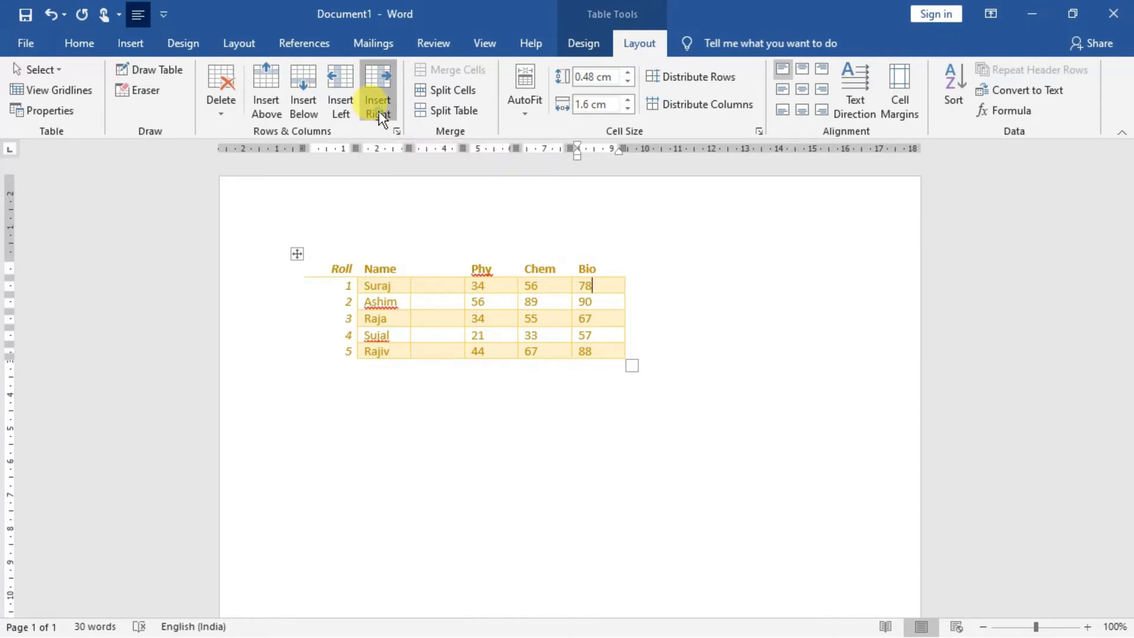
left_click(635, 287)
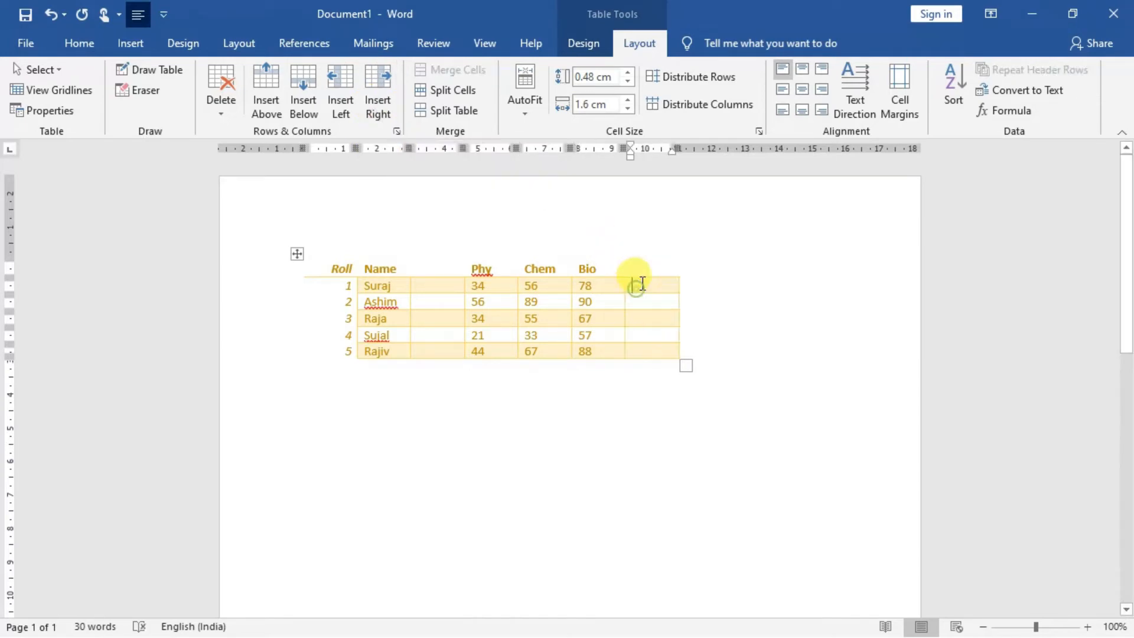
left_click(650, 270)
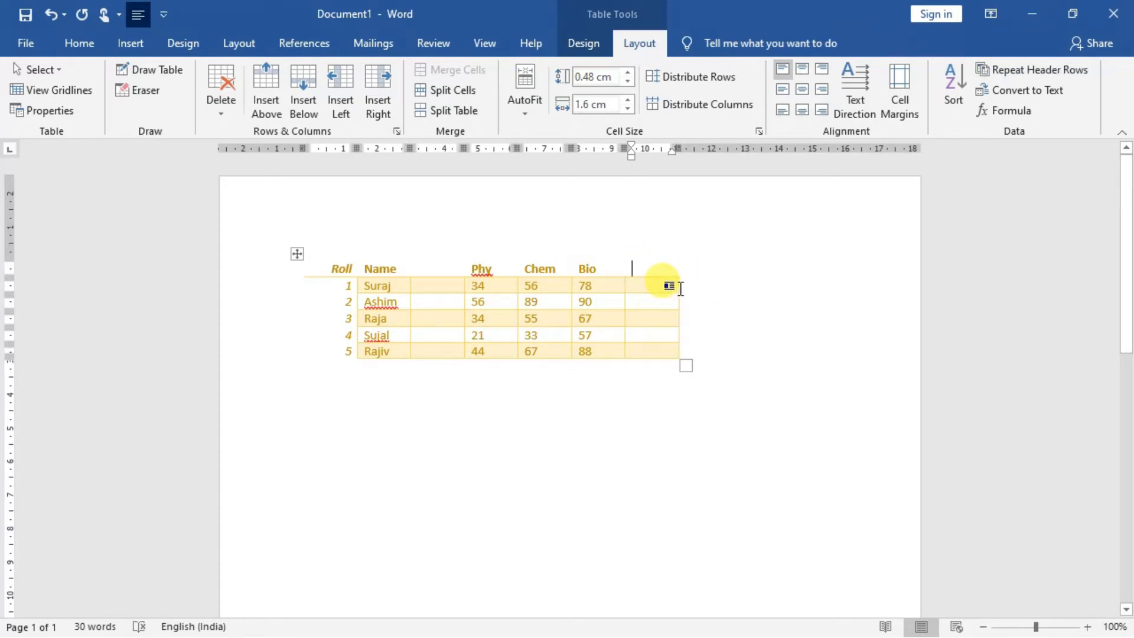
type("Total")
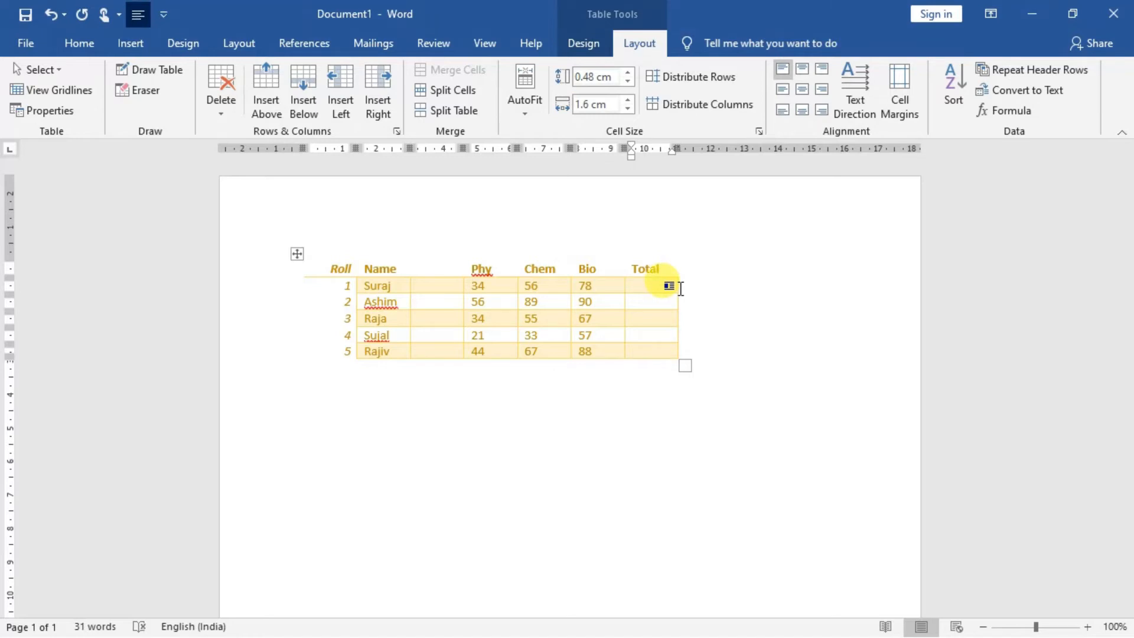
- Place the cursor in the roll 1 Total cell and apply the light blue variant of the current banded table style
left_click(642, 286)
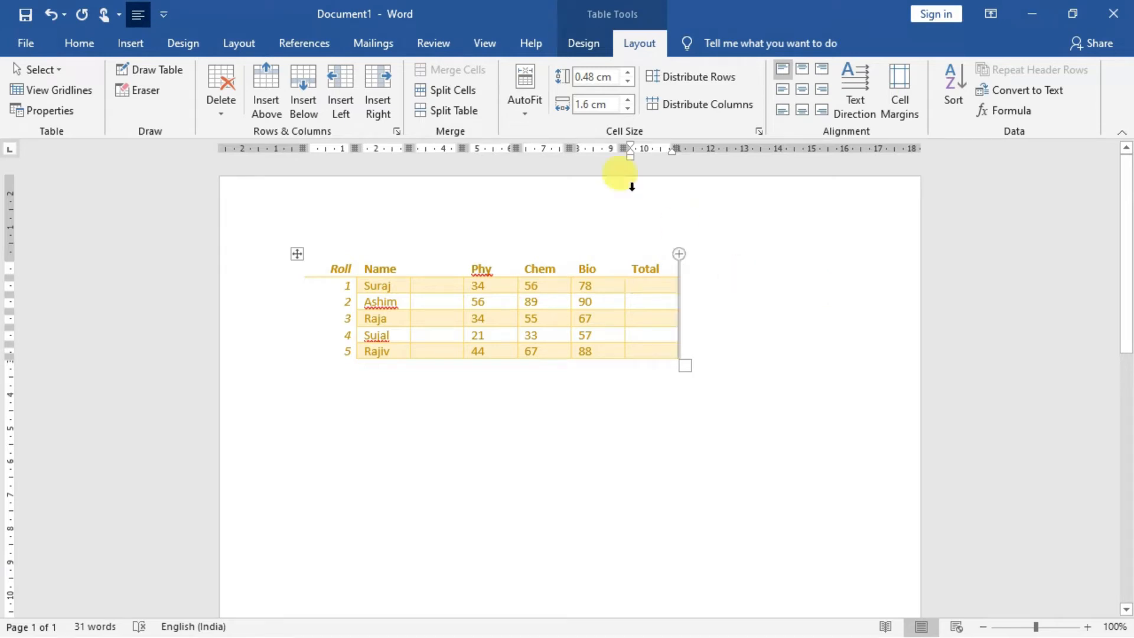
left_click(581, 48)
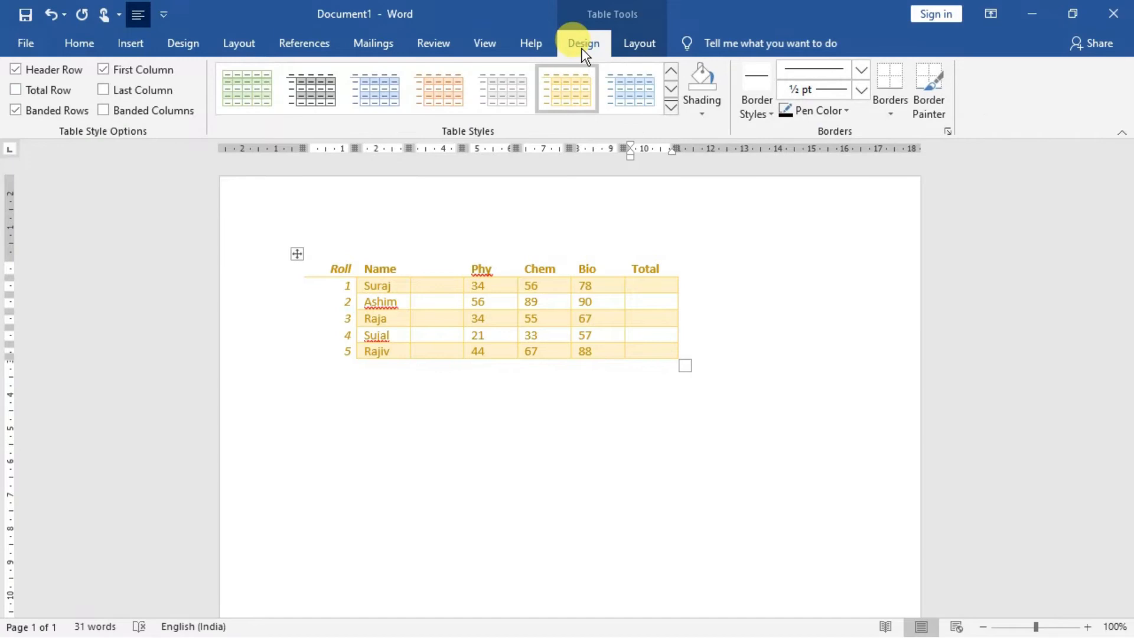
left_click(623, 82)
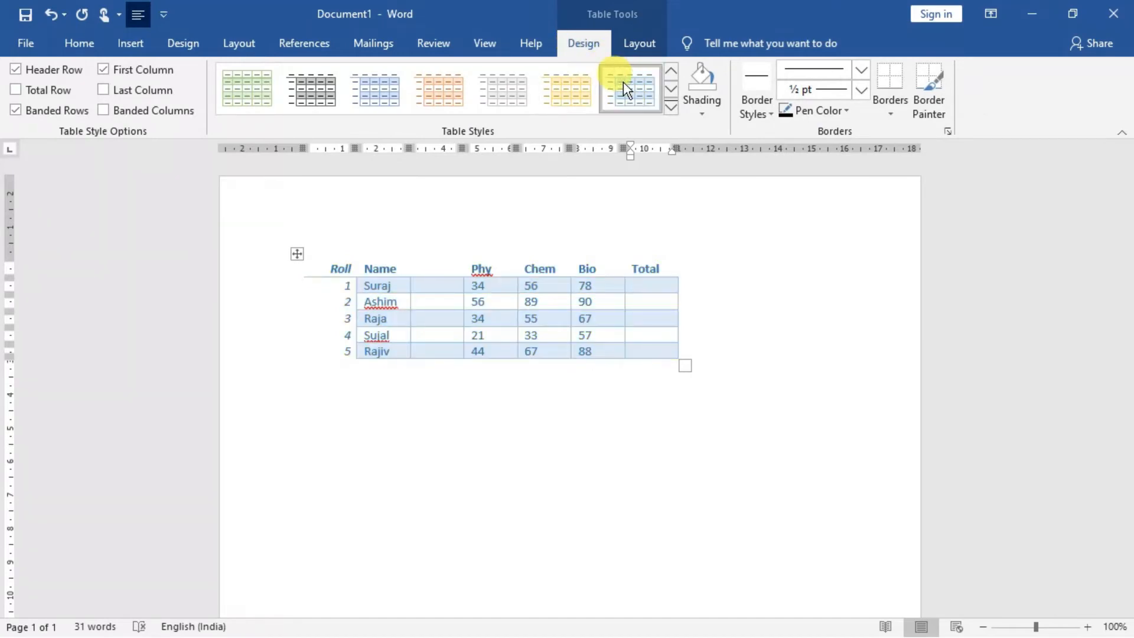
- Insert the formula =SUM(LEFT) with number format #,##0.00 in the Total cell of the roll 1 row
left_click(637, 44)
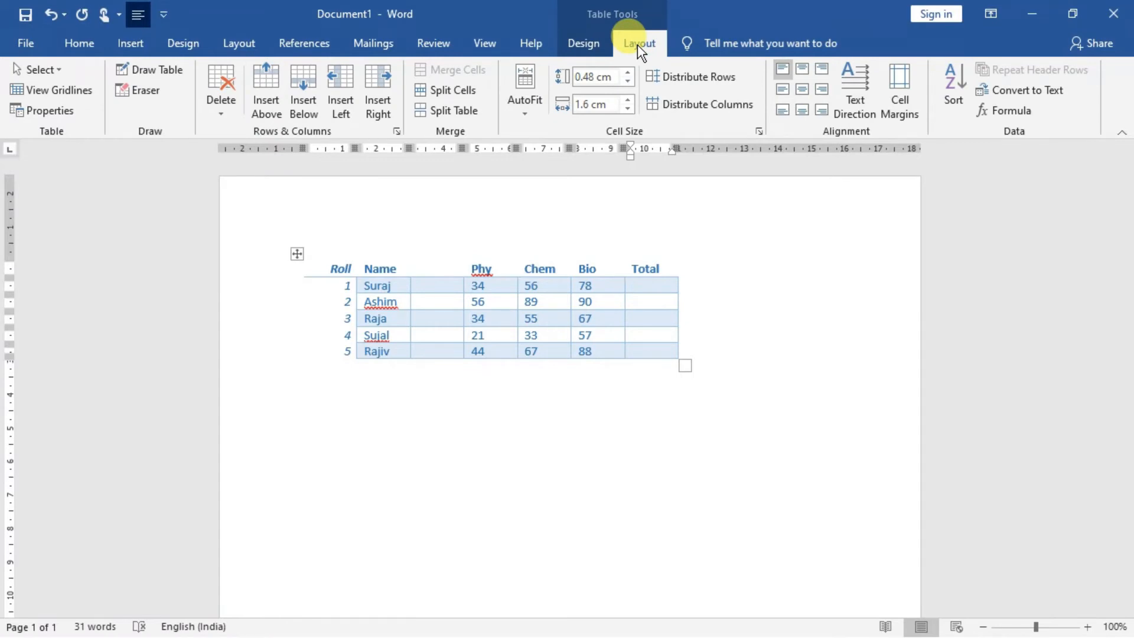
left_click(999, 112)
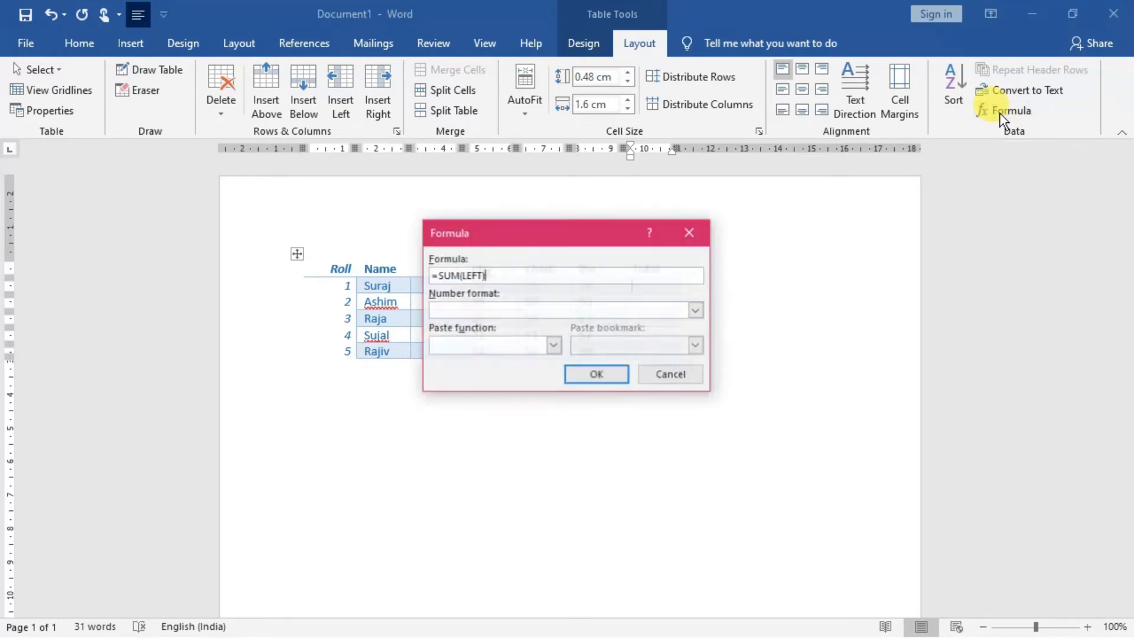
left_click_drag(556, 241, 662, 245)
left_click(800, 314)
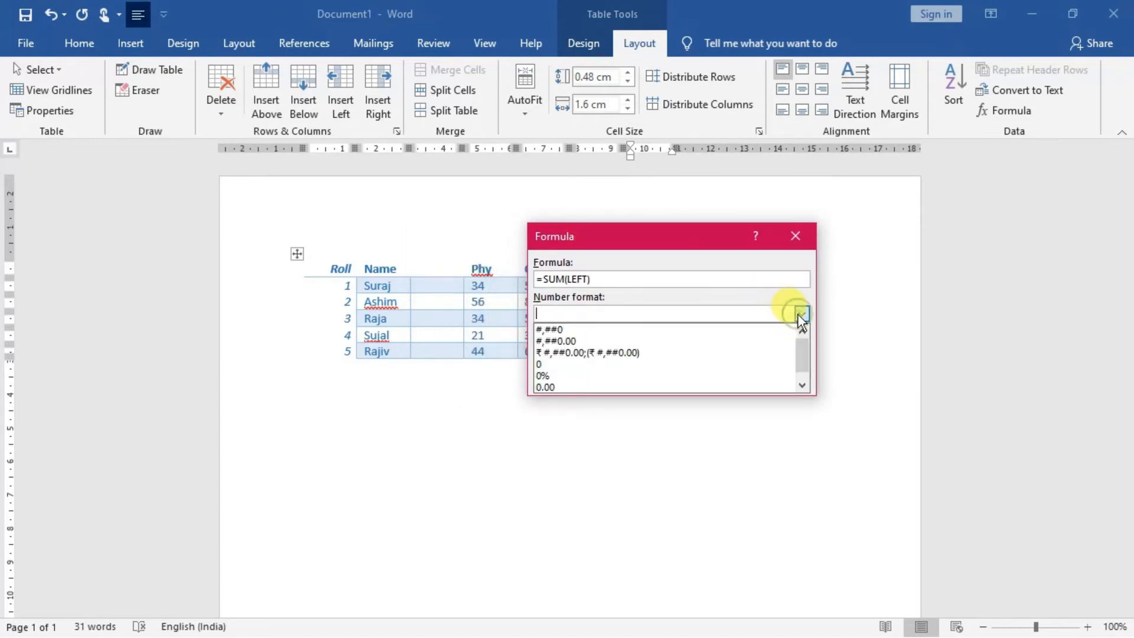
left_click(554, 342)
left_click(687, 385)
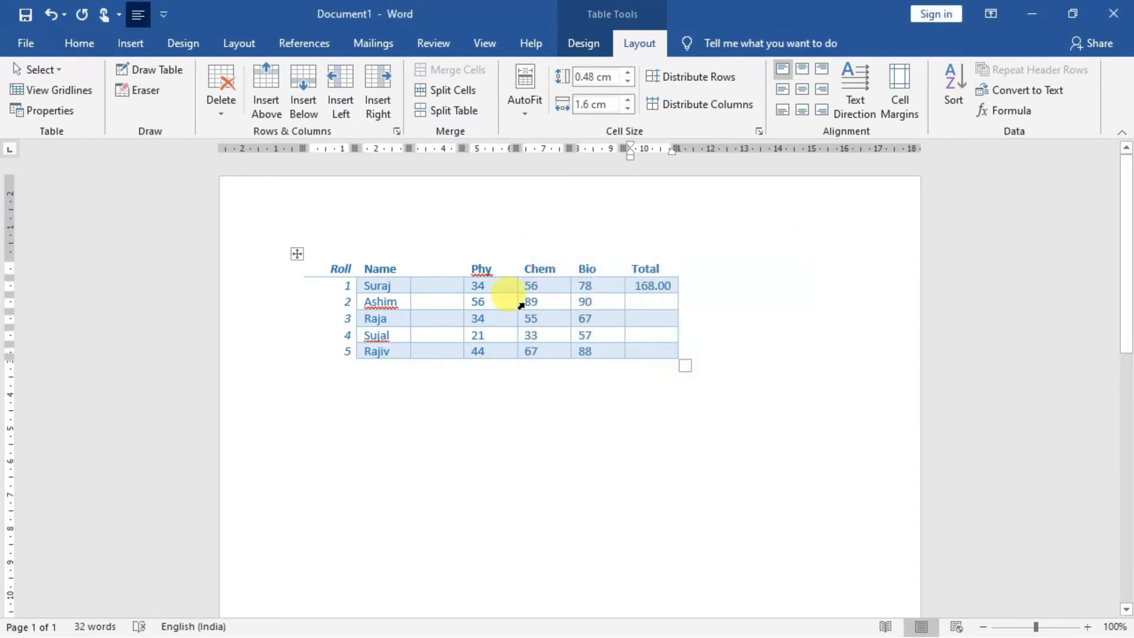
- Insert the formula =SUM(left) with number format #,##0.00 in the Total cell of the roll 2 row
left_click(649, 305)
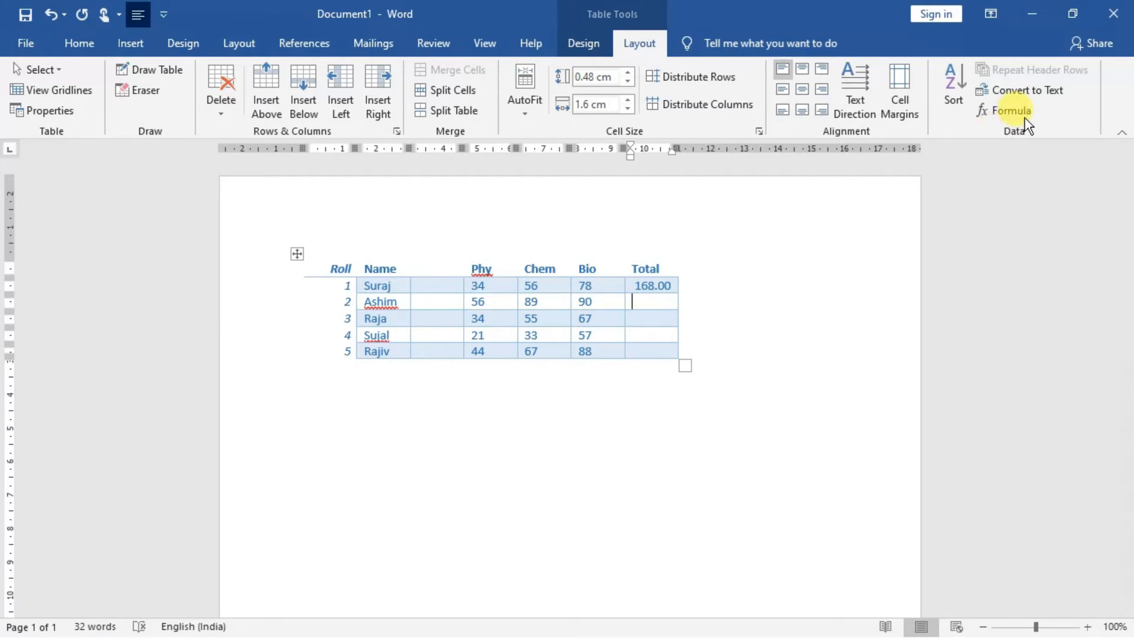
left_click(1026, 117)
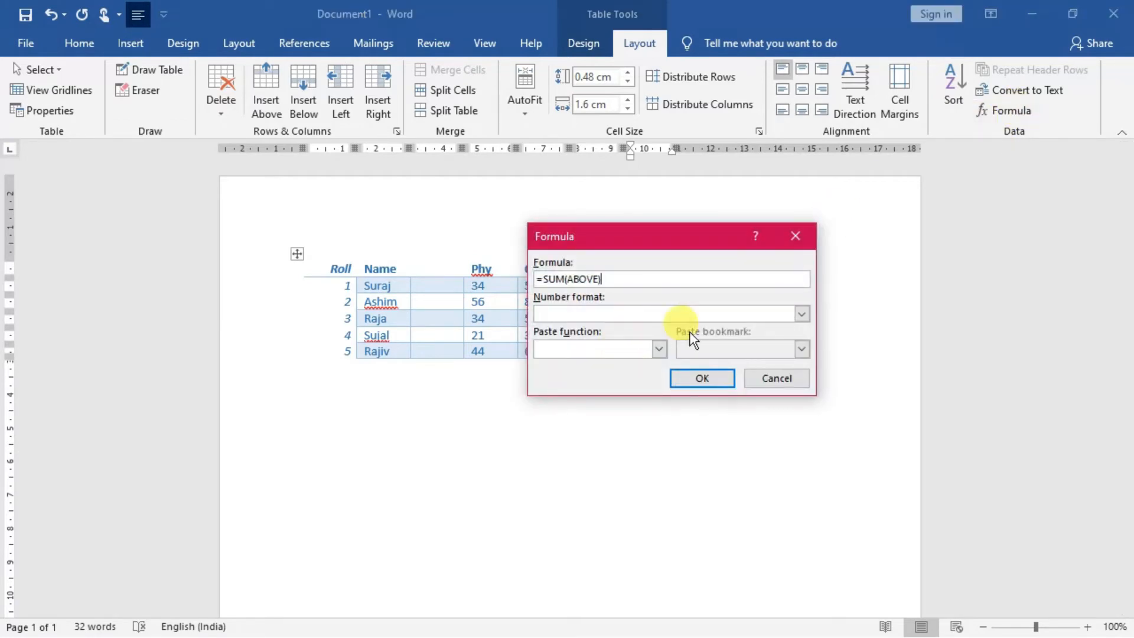
left_click(800, 314)
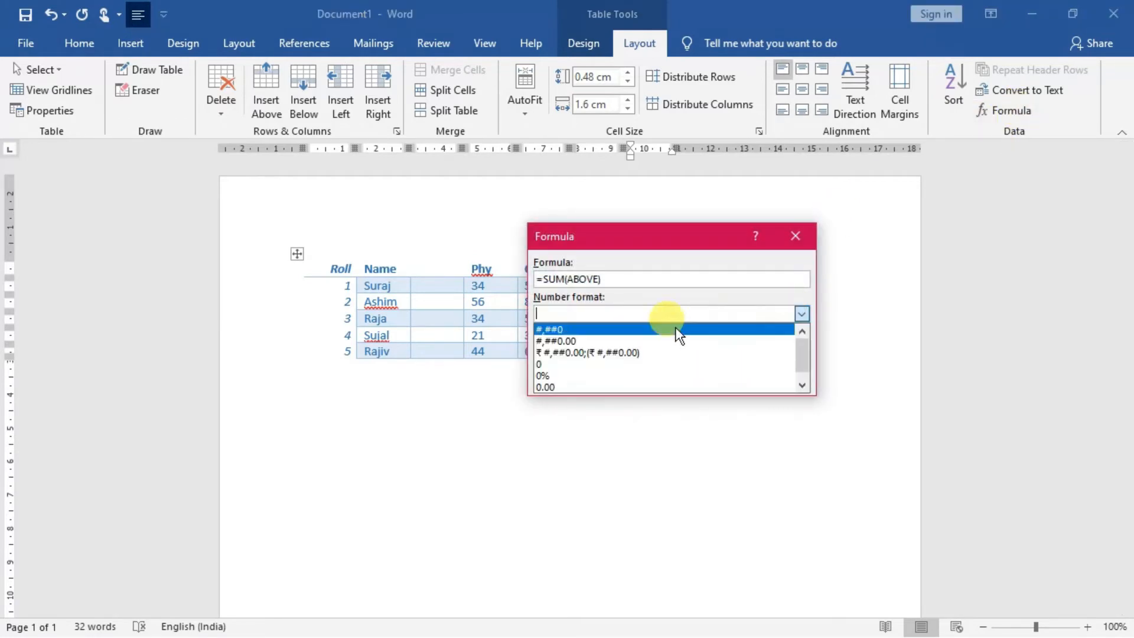
left_click(596, 281)
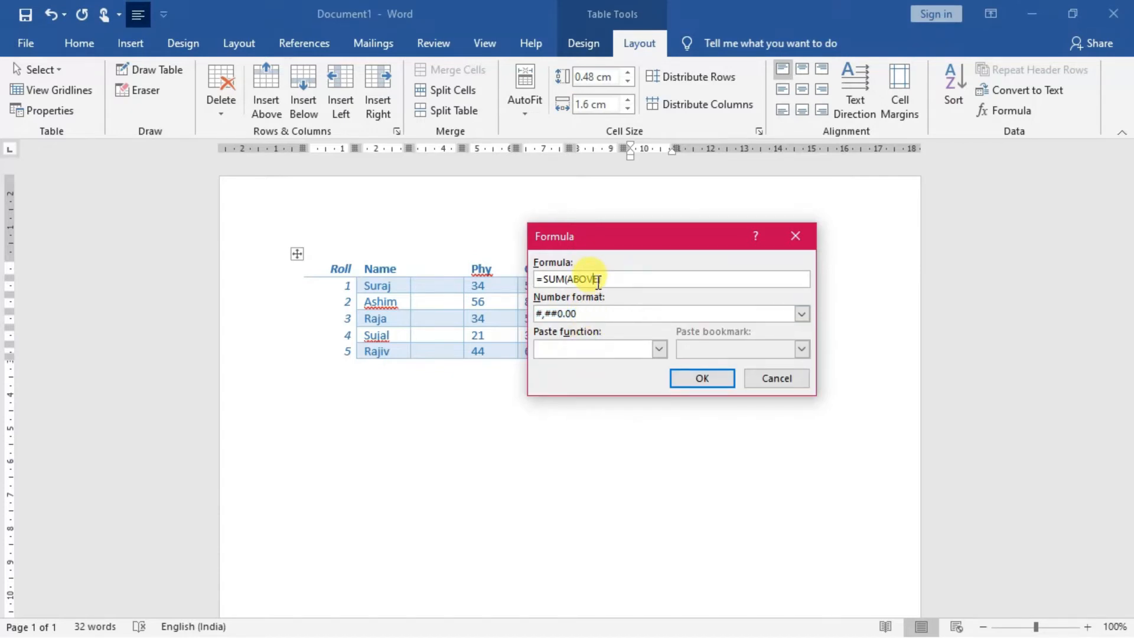
key("BackSpace")
key("BackSpace")
key("BackSpace")
key("BackSpace")
key("BackSpace")
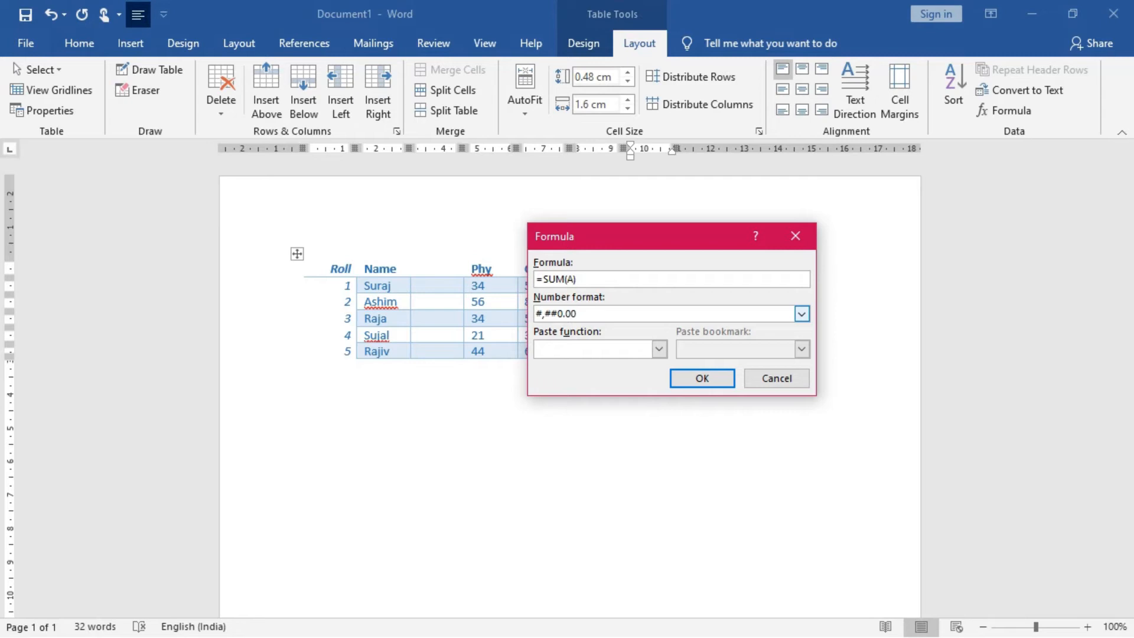
type("left)")
left_click(706, 378)
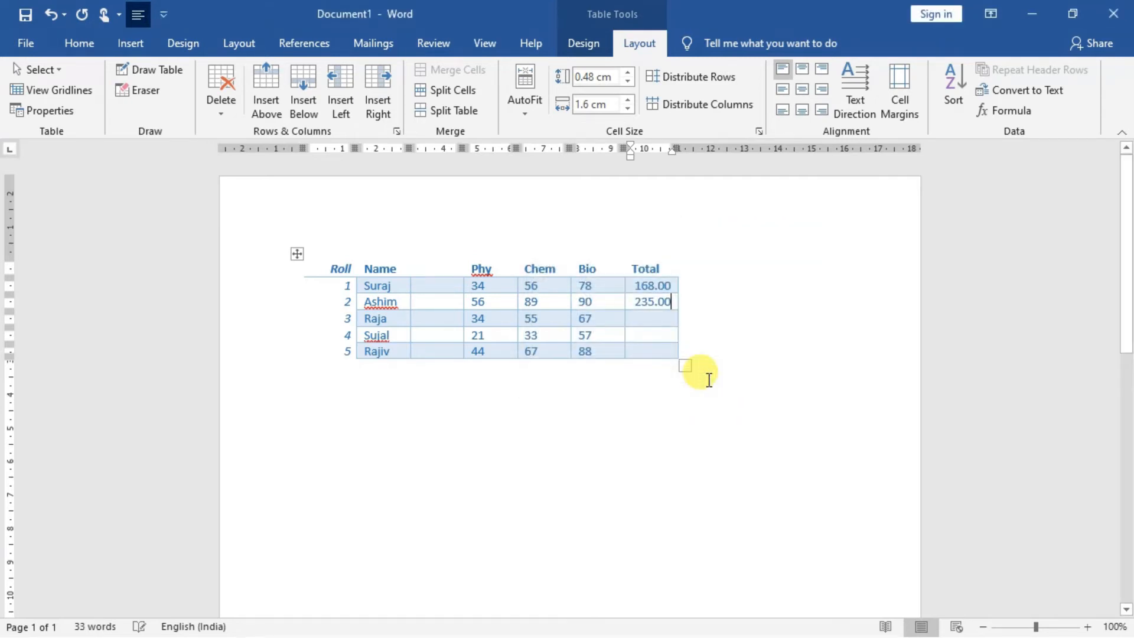
- Insert the formula =average(left) in the Total cell of the roll 3 row
left_click(652, 324)
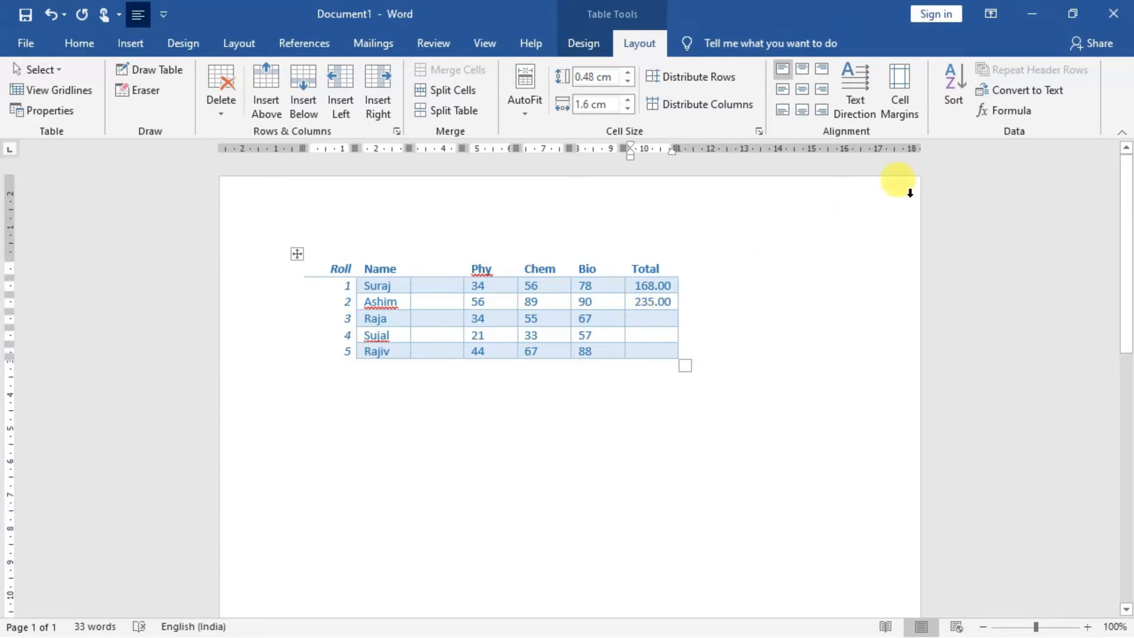
left_click(1008, 110)
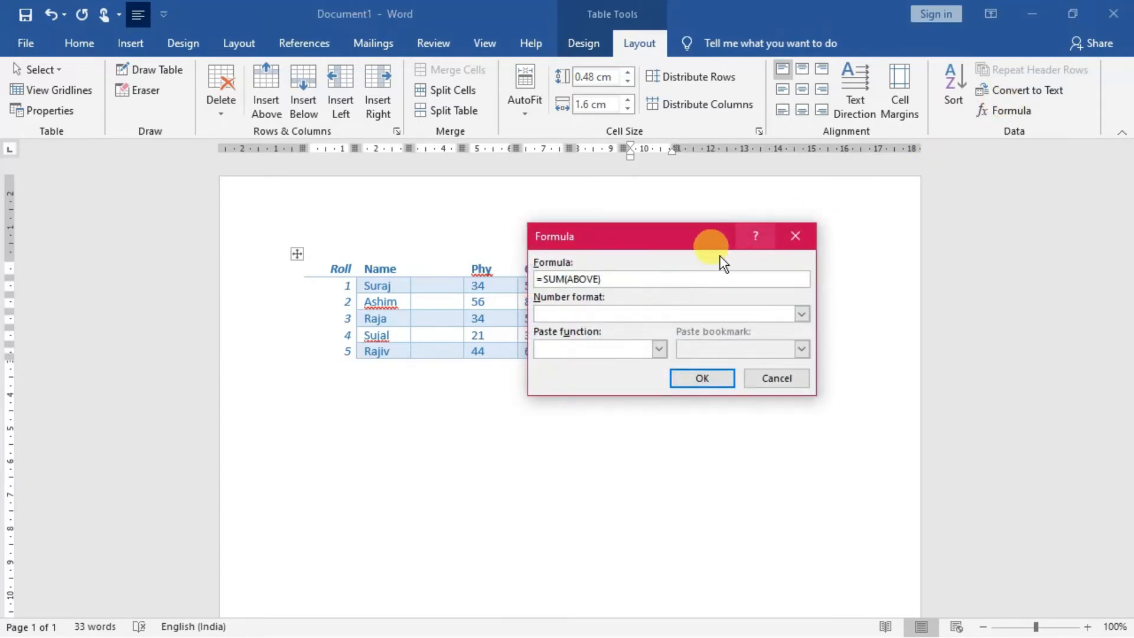
double_click(564, 280)
key("BackSpace")
type("avera")
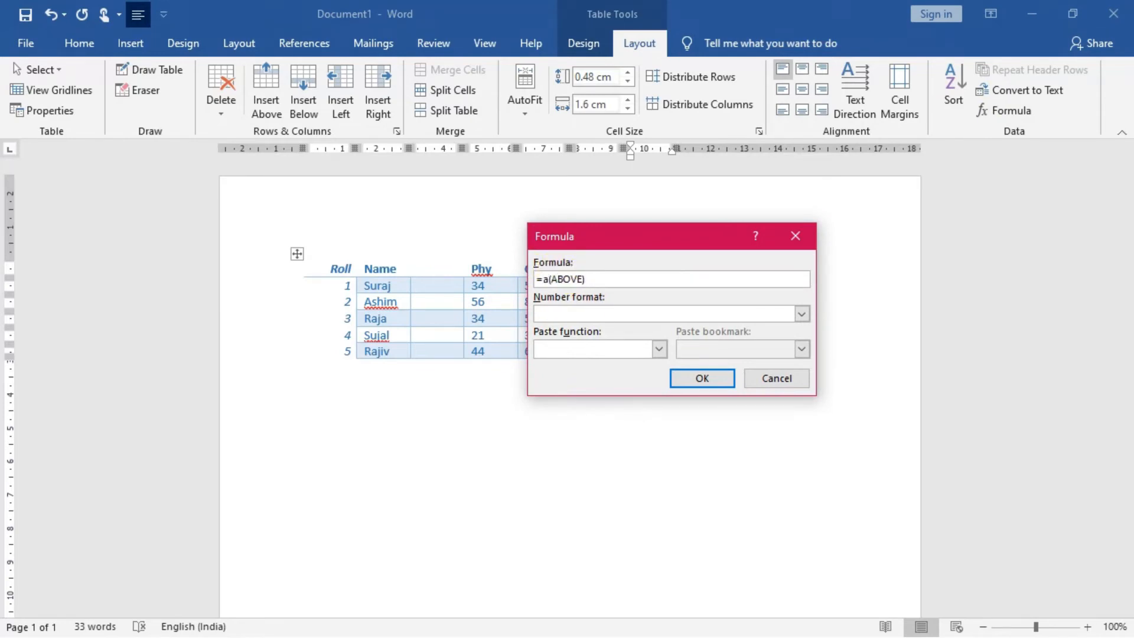
type("ge")
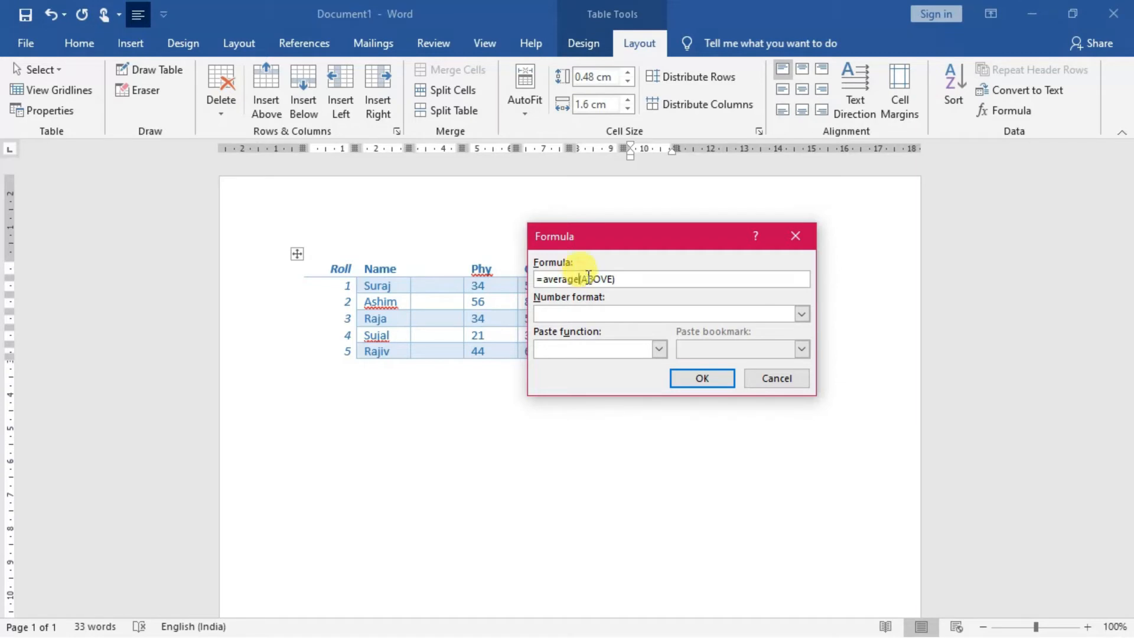
key("BackSpace")
key("BackSpace")
key("BackSpace")
key("BackSpace")
key("BackSpace")
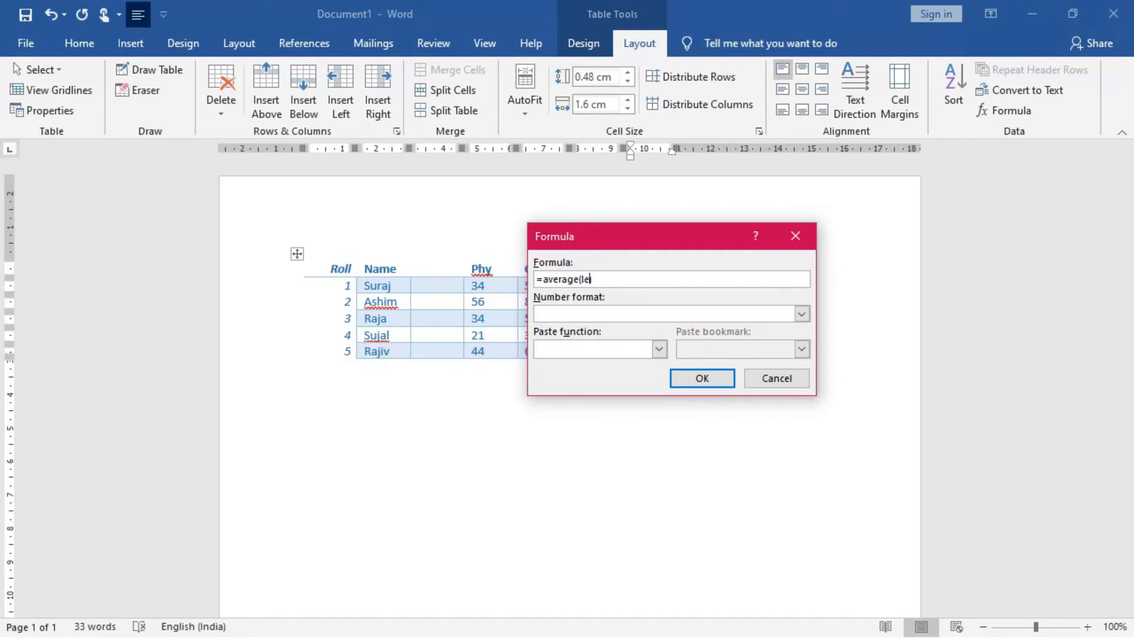
left_click(717, 379)
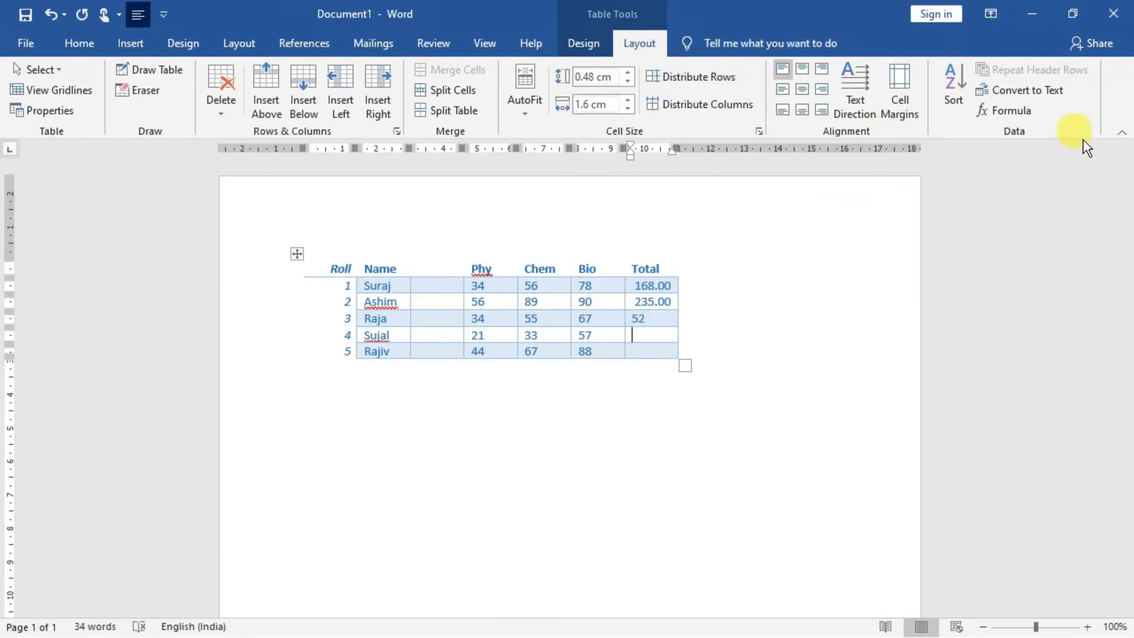
- Insert the formula =SUM(left) with number format #,##0.00 in the Total cell of the roll 4 row
left_click(1023, 111)
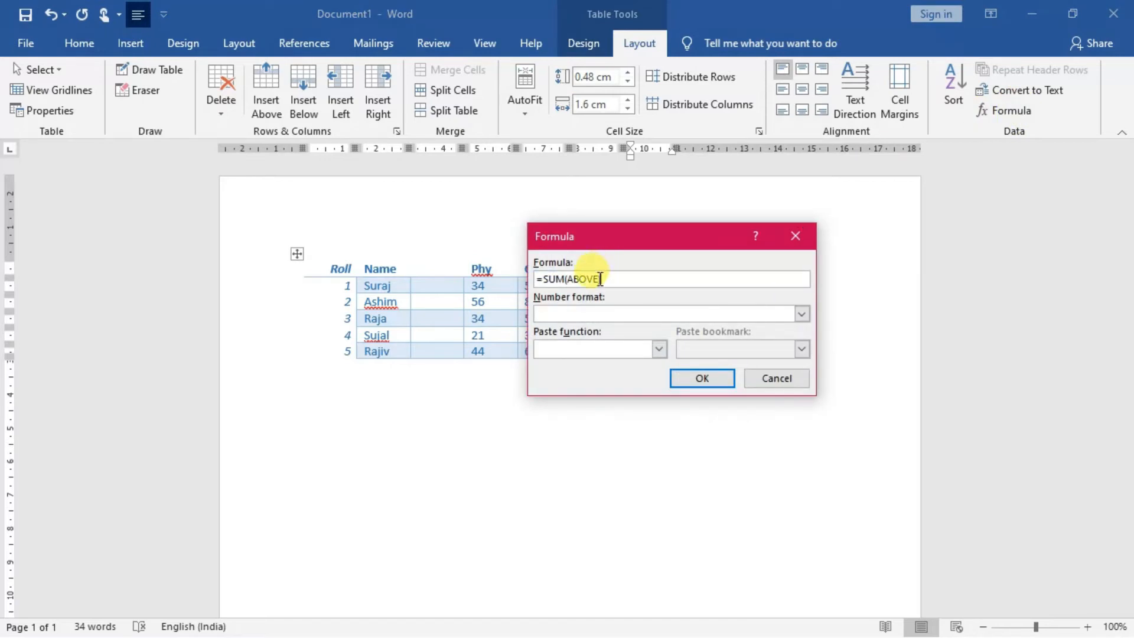
key("BackSpace")
key("BackSpace")
key("BackSpace")
key("BackSpace")
key("BackSpace")
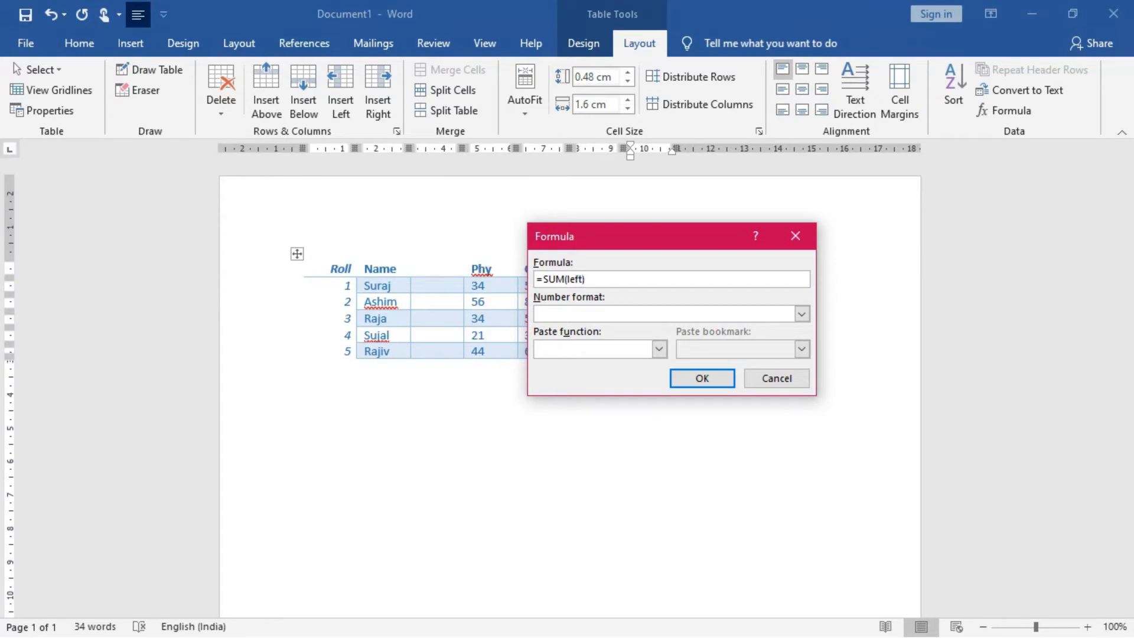
left_click(802, 314)
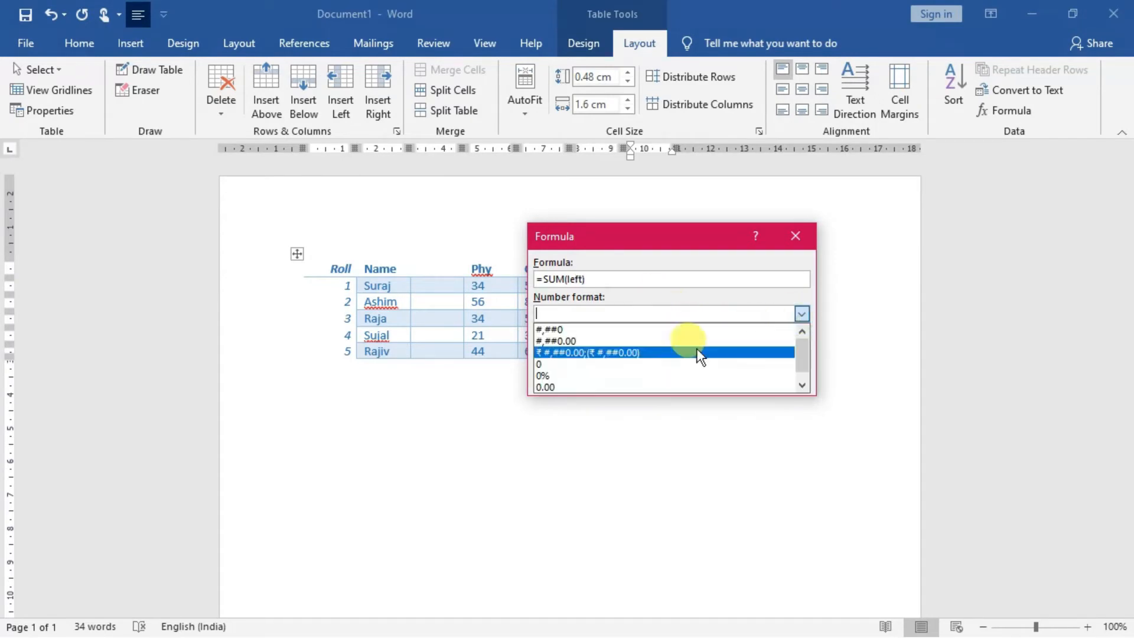
left_click(577, 341)
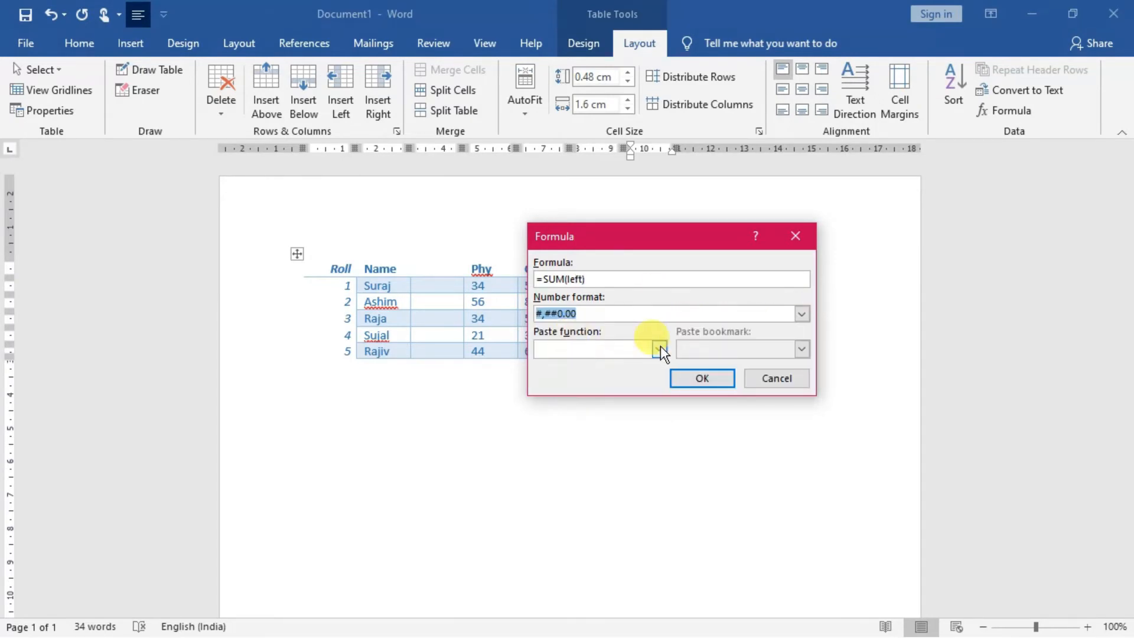
left_click(702, 378)
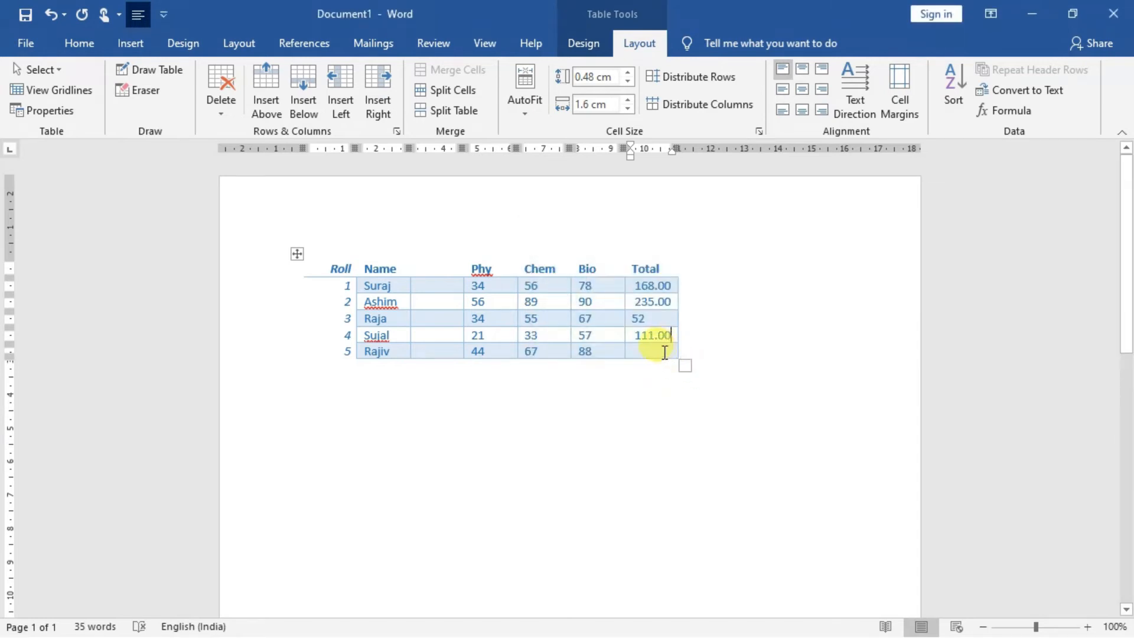
- Insert the formula =count(left) in the Total cell of the roll 5 row
left_click(662, 353)
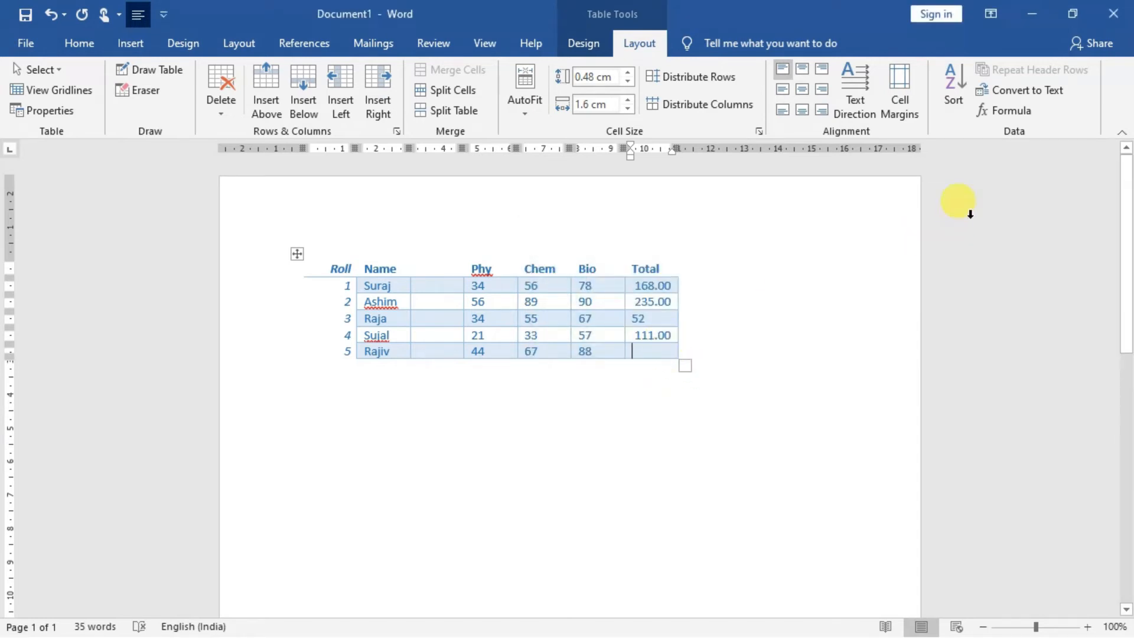
left_click(1015, 110)
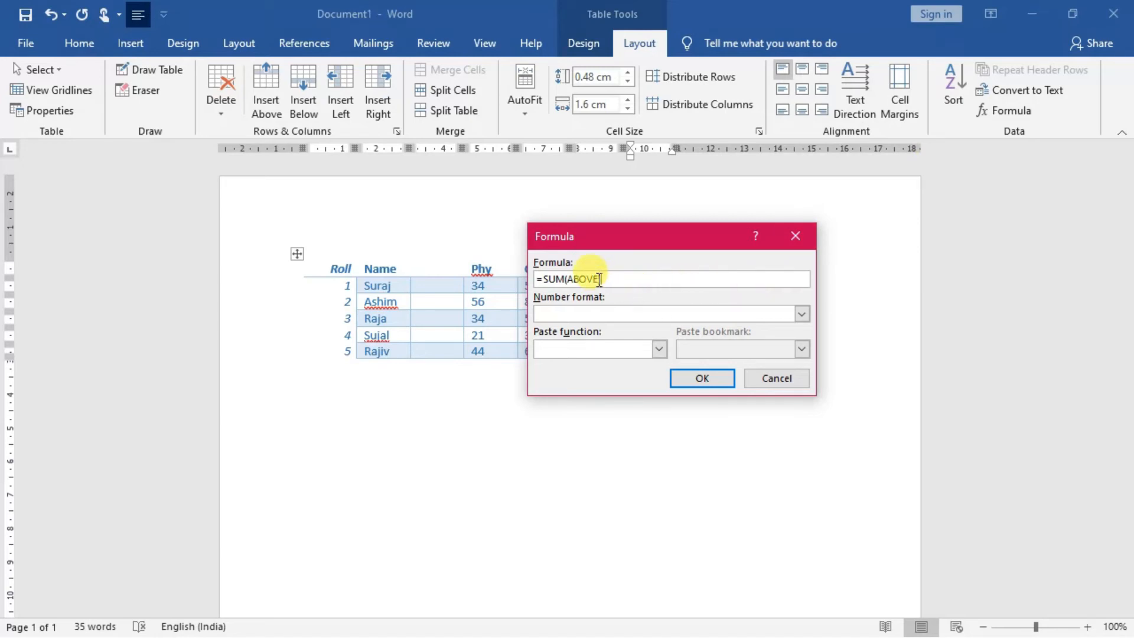
key("BackSpace")
key("BackSpace")
key("BackSpace")
key("BackSpace")
key("BackSpace")
key("BackSpace")
key("BackSpace")
key("BackSpace")
key("BackSpace")
key("BackSpace")
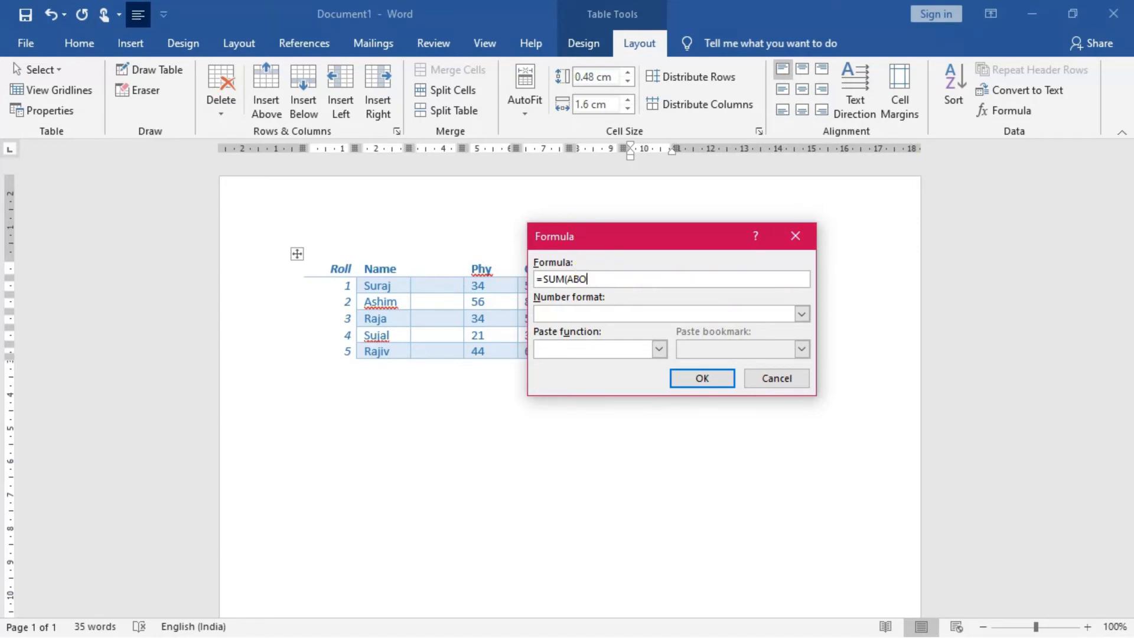
type("count(left")
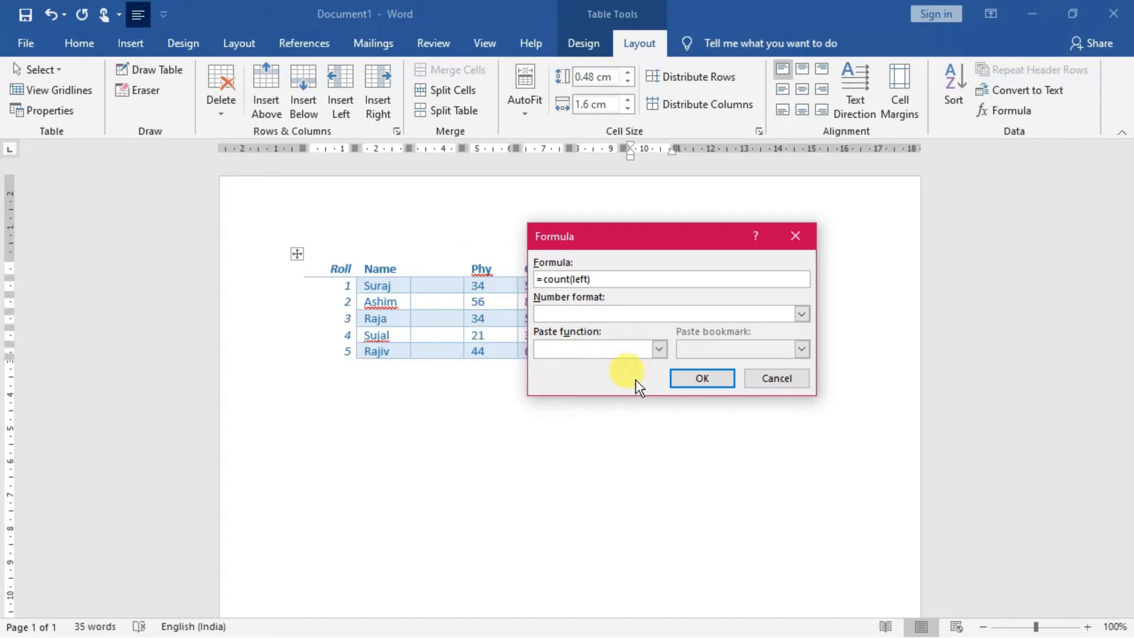
left_click(674, 380)
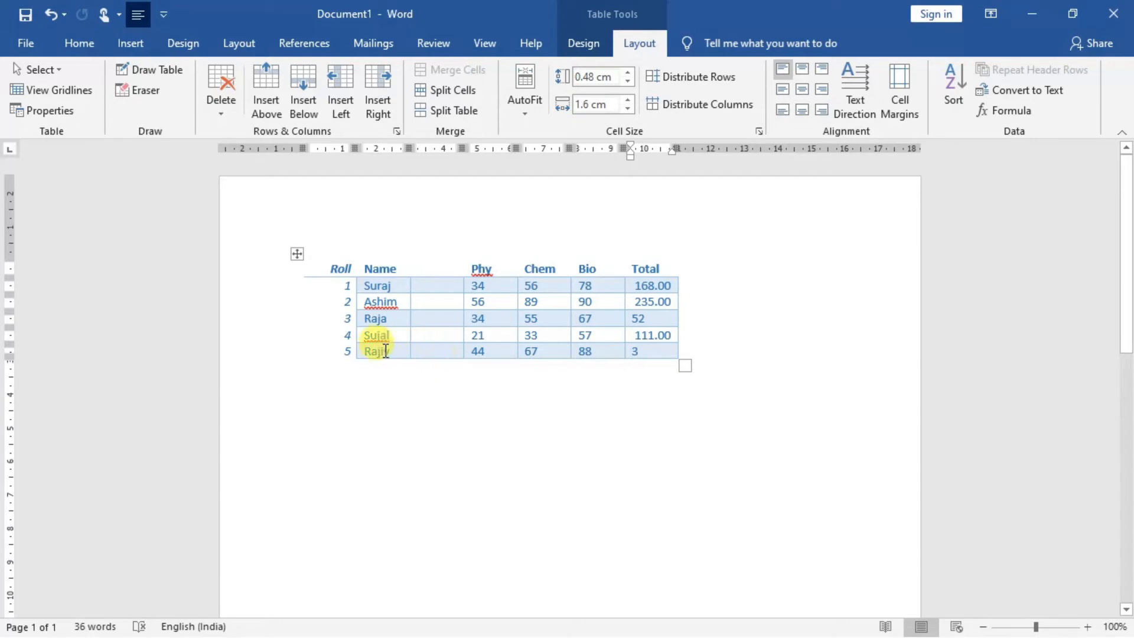
- Delete the empty column between the Name and Phy columns
left_click(418, 351)
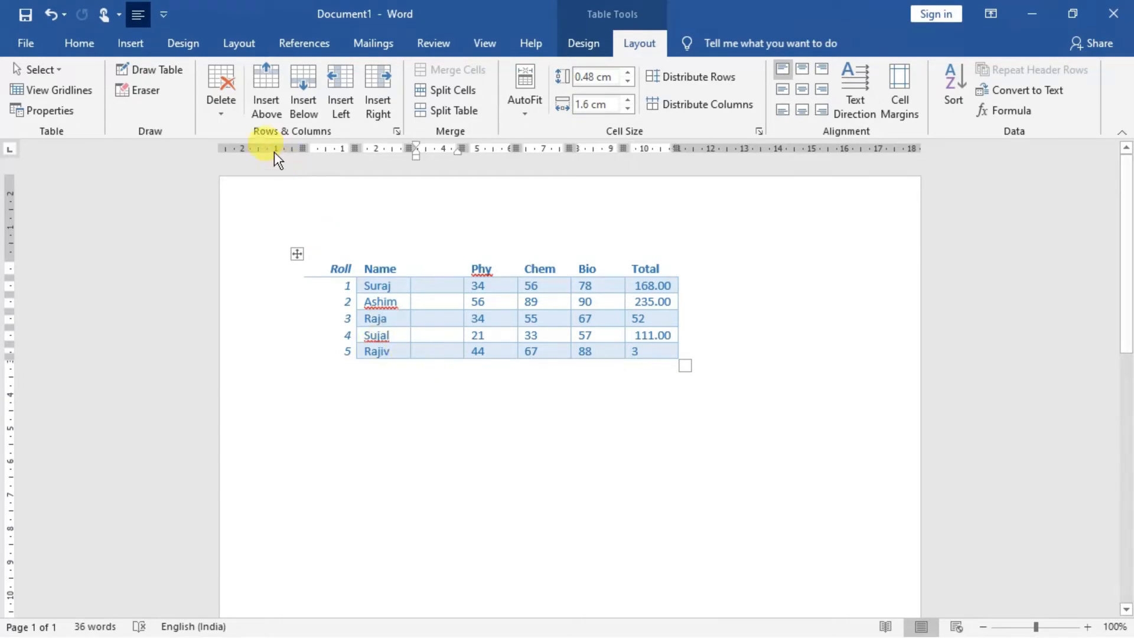
left_click(228, 114)
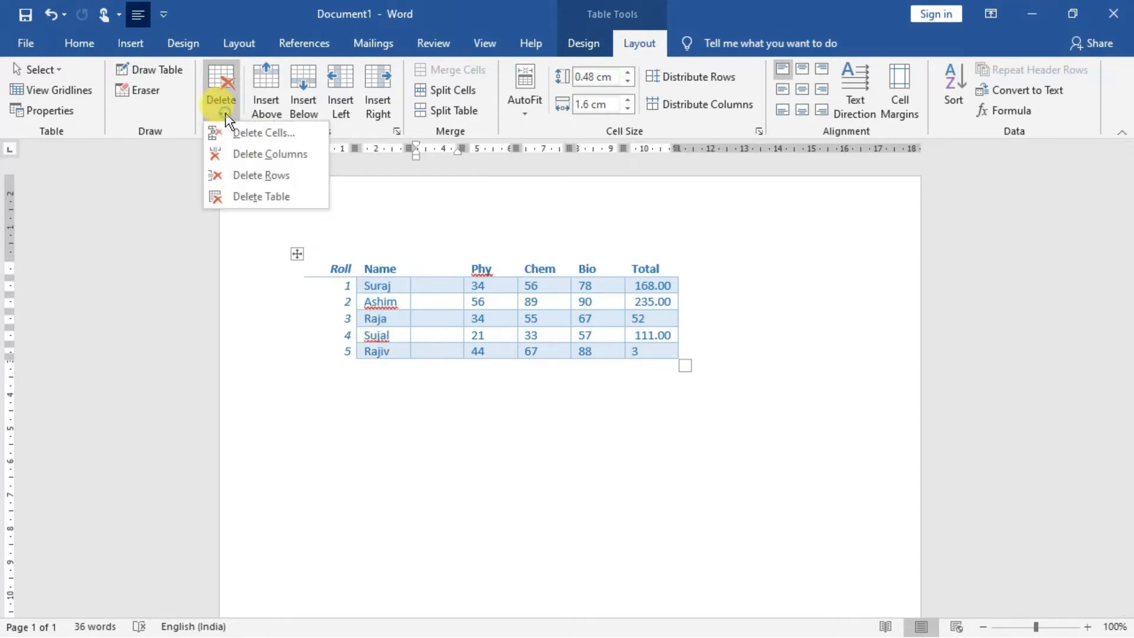
left_click(250, 155)
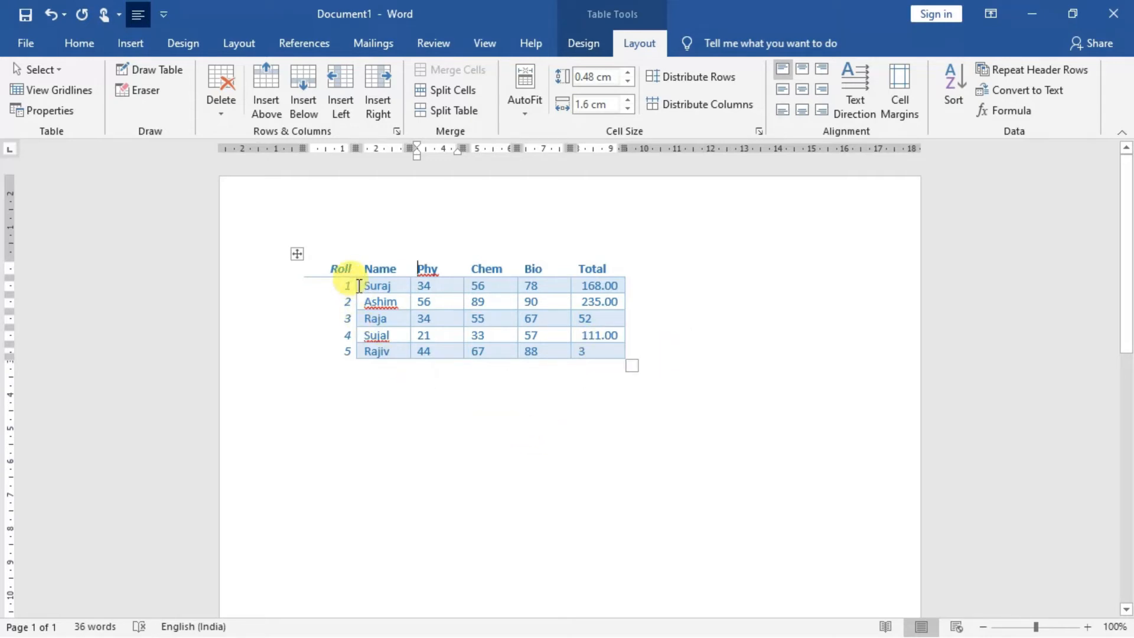
- Select the whole table and specify a row height of 0.6 cm in its table properties
left_click(296, 253)
right_click(296, 253)
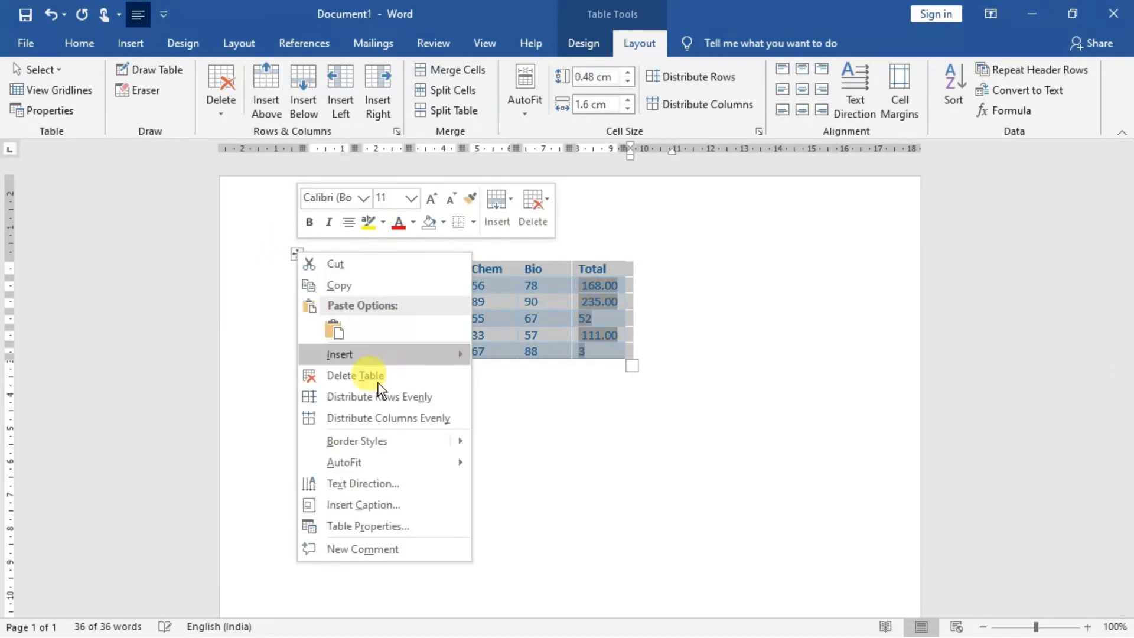
left_click(388, 528)
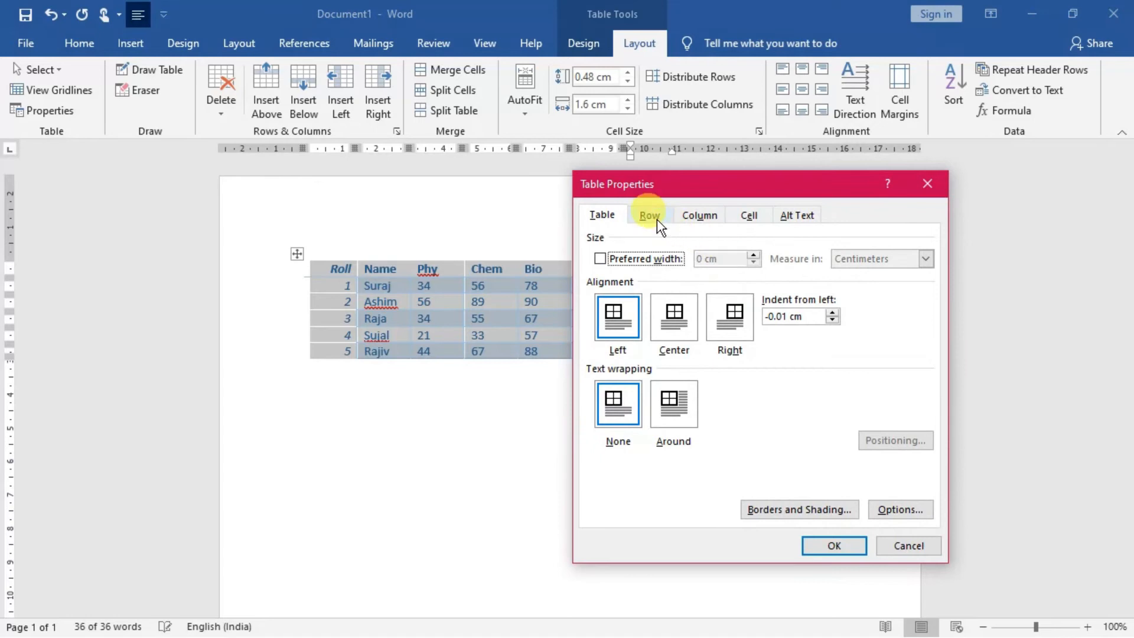
left_click(652, 216)
left_click(681, 271)
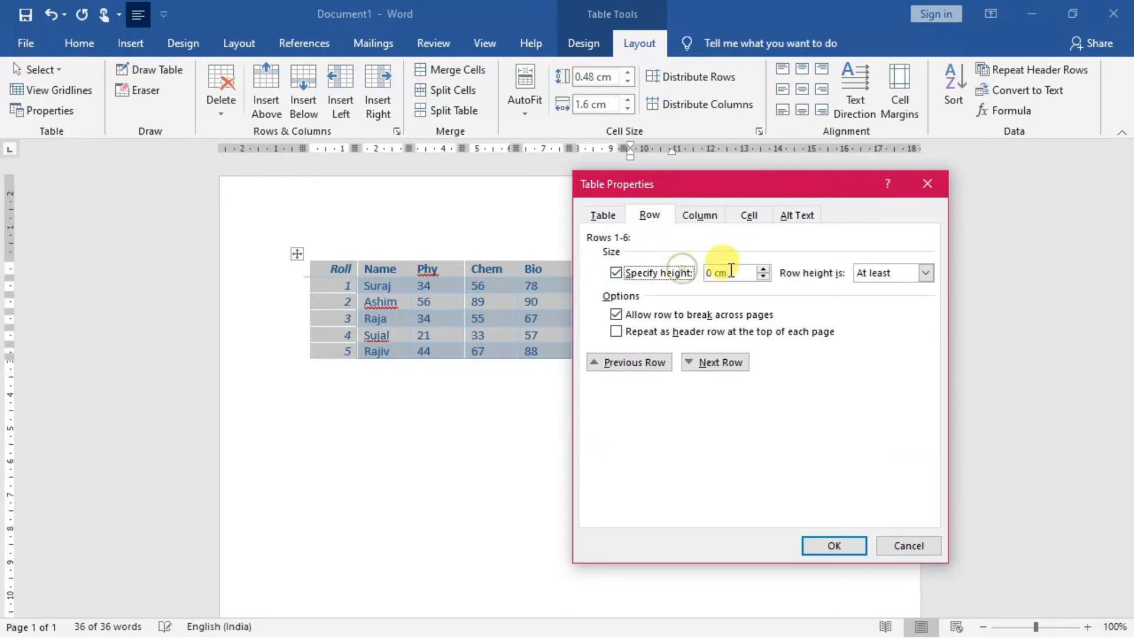
left_click(762, 268)
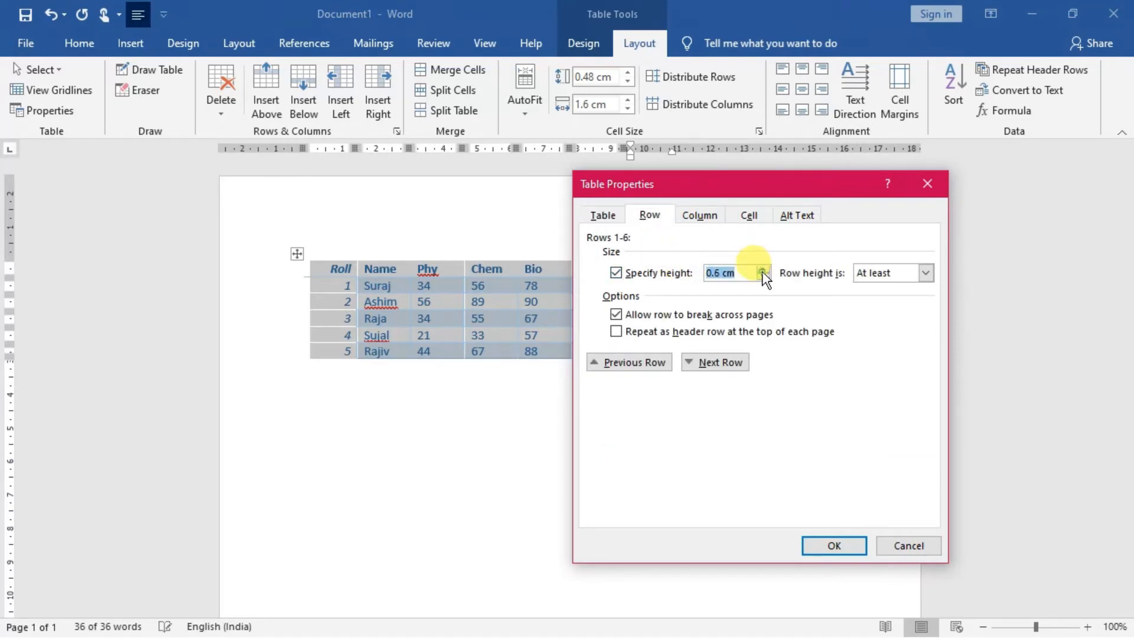
left_click(832, 547)
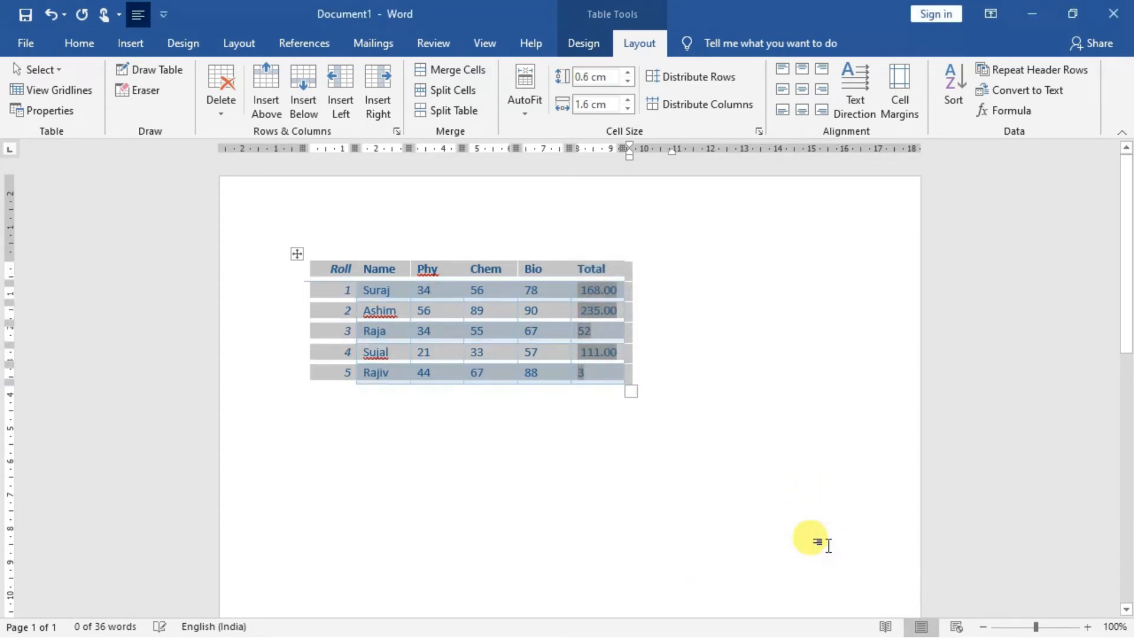
- Set the height of all table rows to 1.2 cm in the table properties and deselect the table
right_click(298, 255)
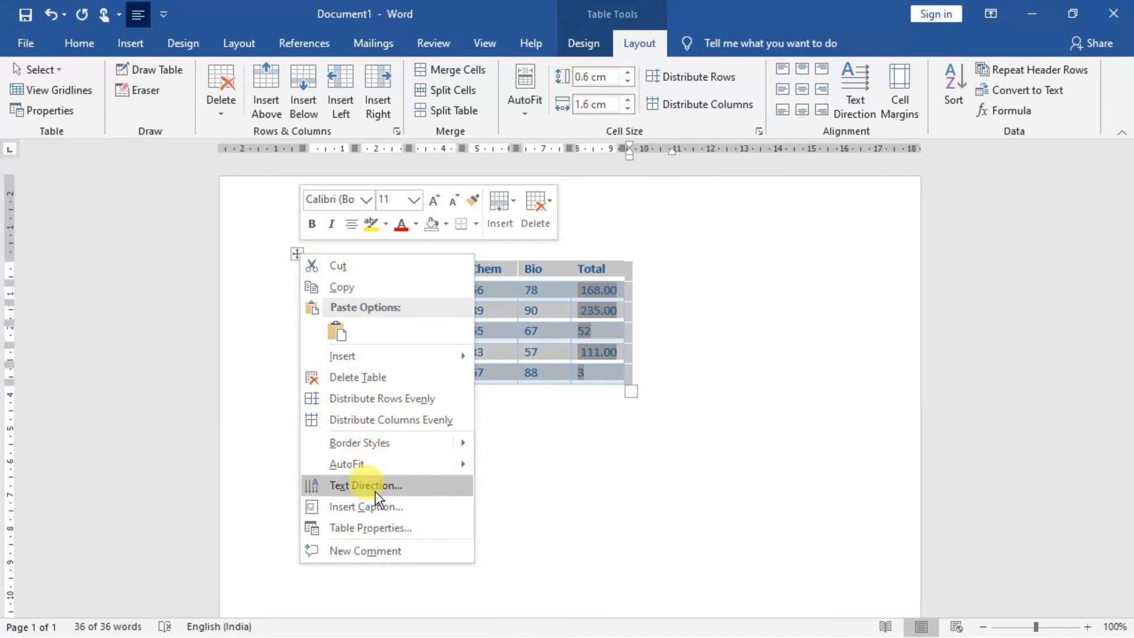
left_click(377, 528)
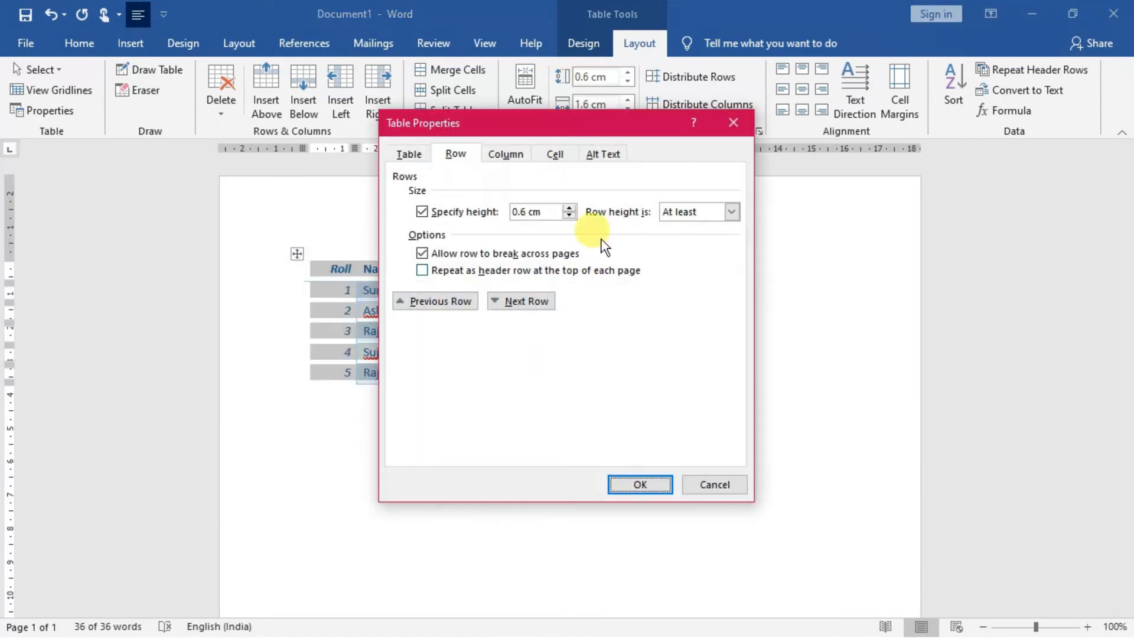
left_click(570, 209)
left_click(570, 209)
left_click(571, 208)
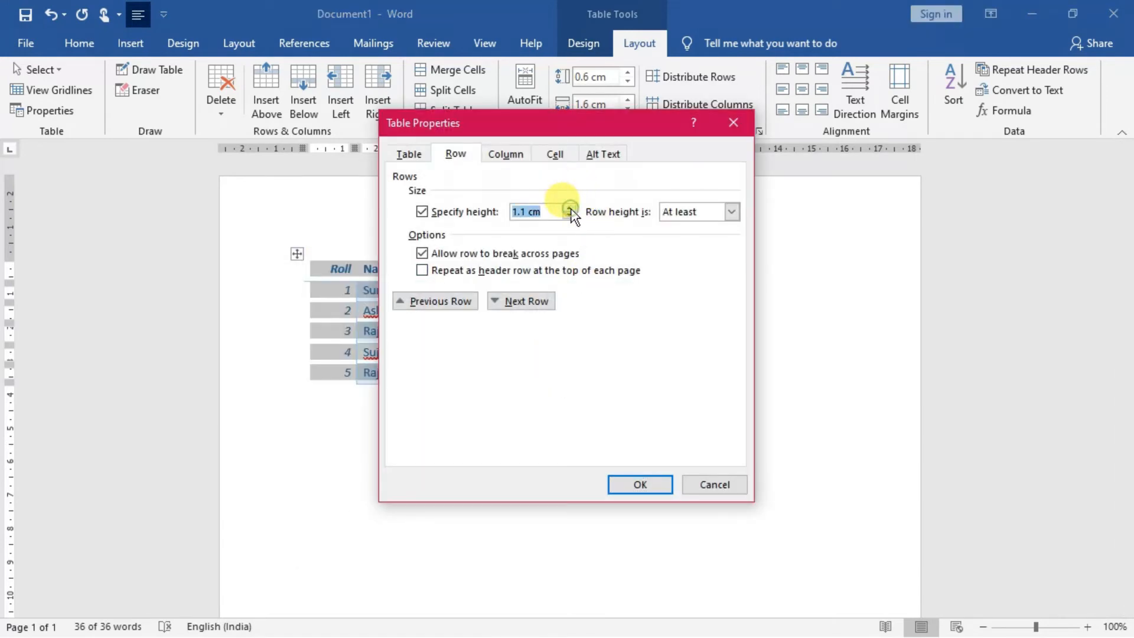
left_click(666, 487)
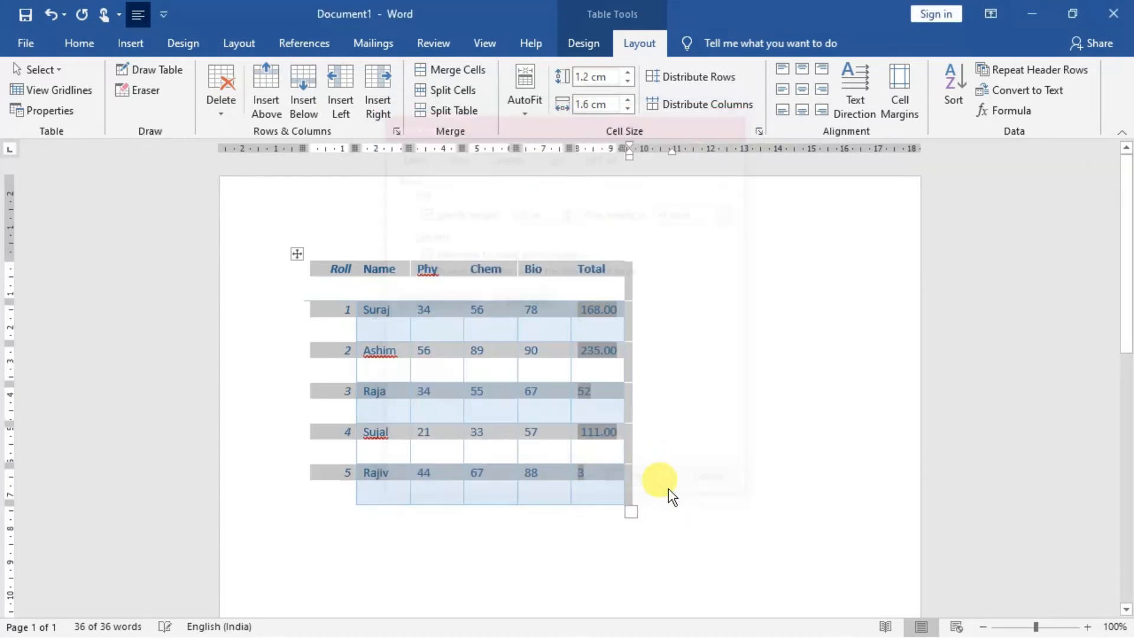
left_click(441, 365)
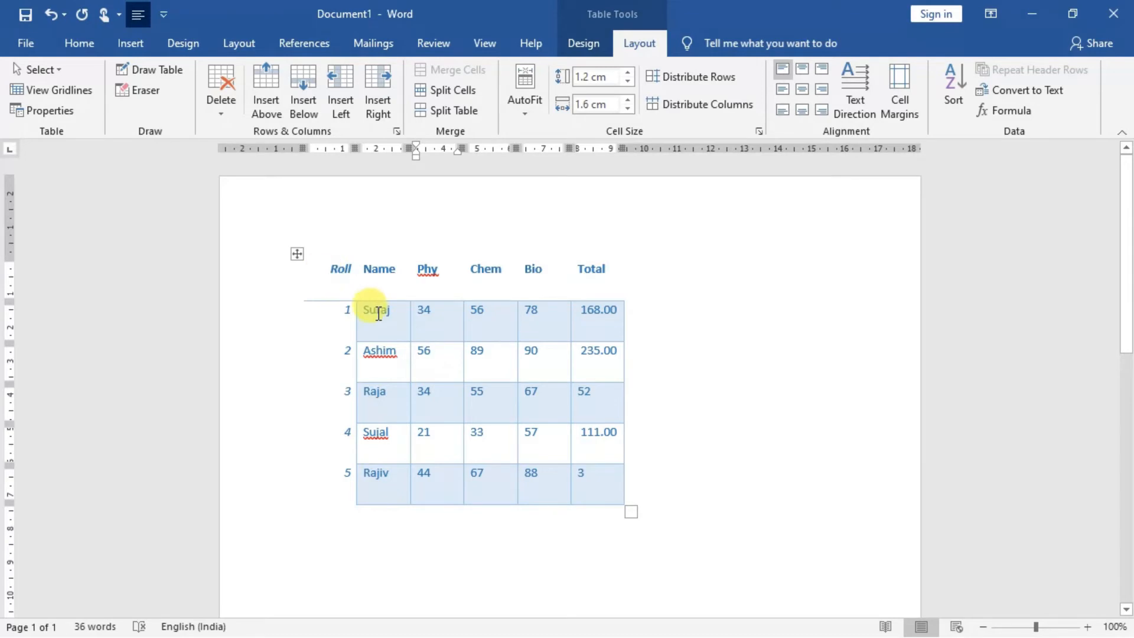
- Center the contents of the five data rows both ways, and set the student name cells to left-aligned and vertically centered
left_click_drag(325, 299, 608, 481)
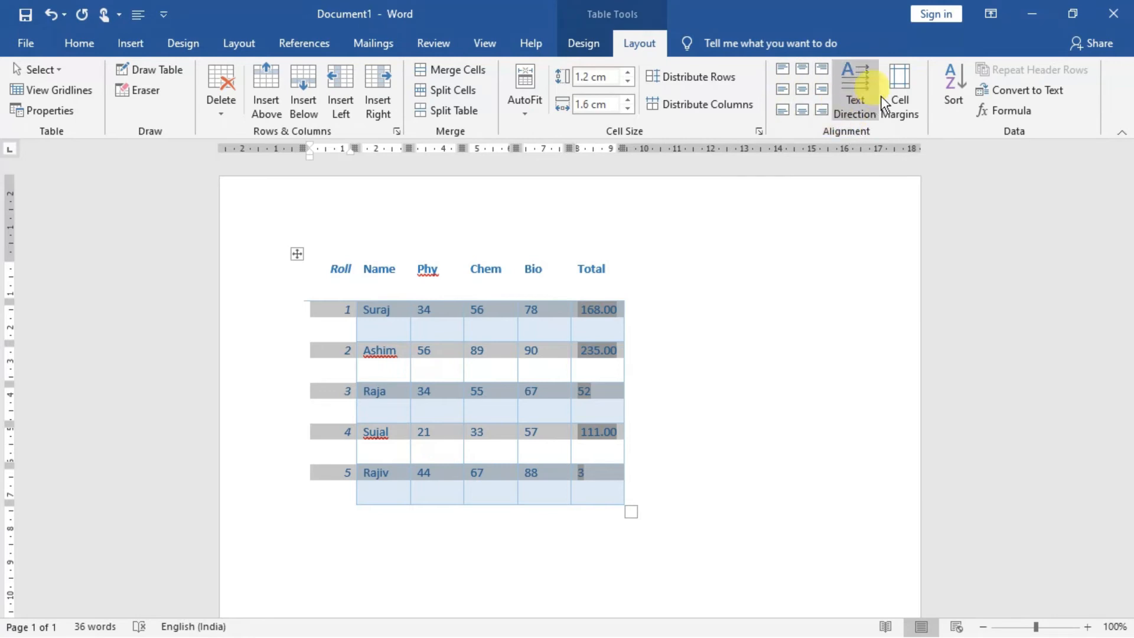
left_click(802, 91)
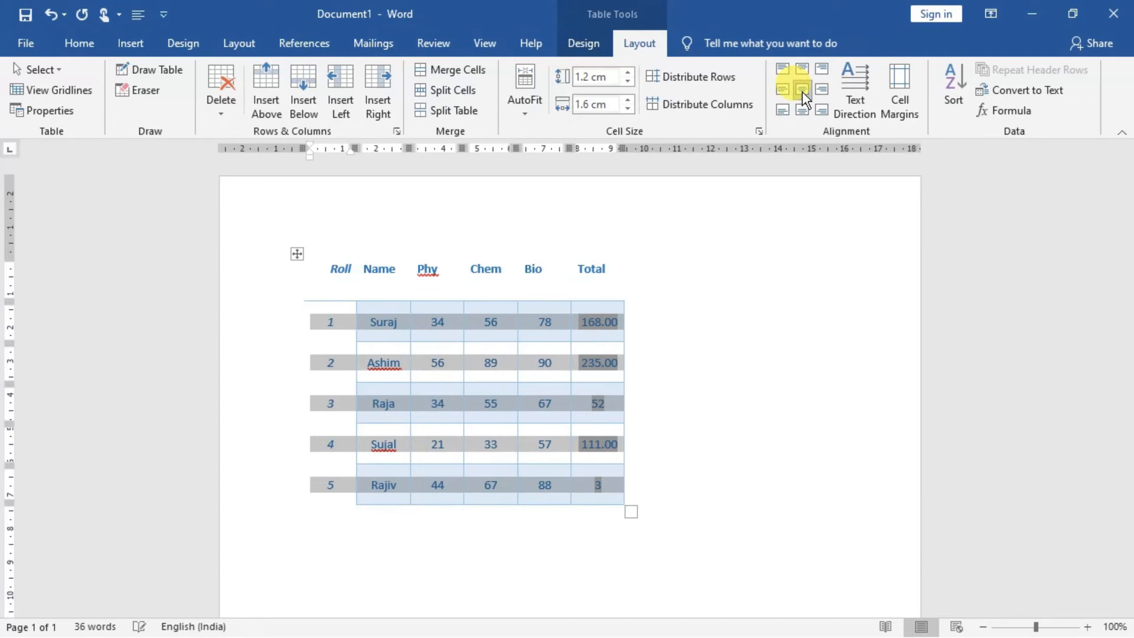
left_click(472, 324)
left_click_drag(367, 320, 405, 477)
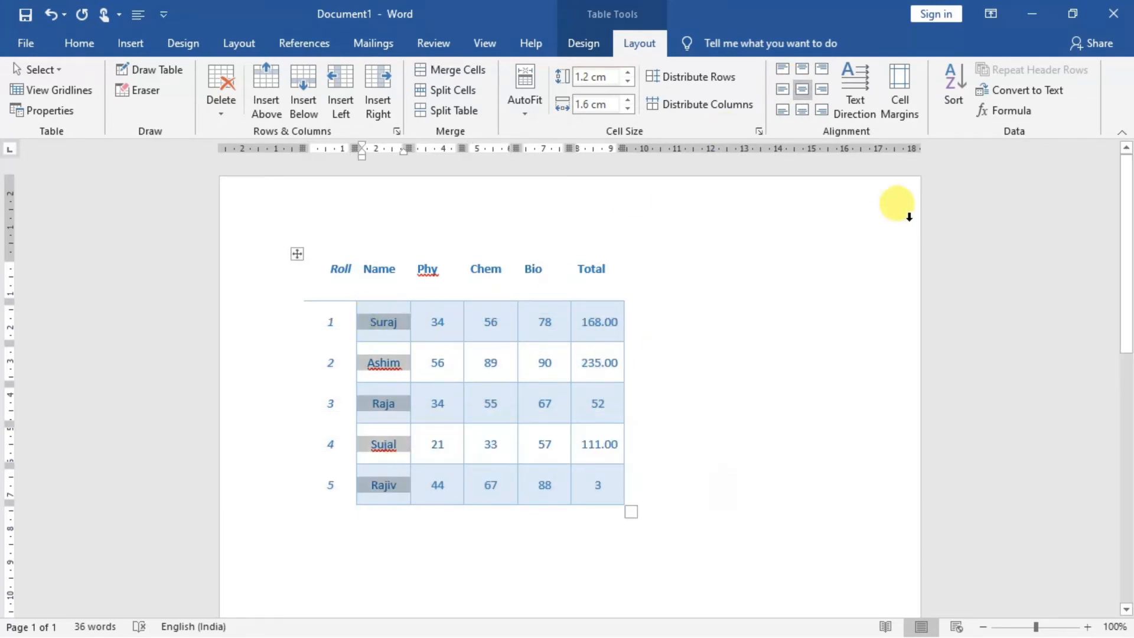
left_click(783, 89)
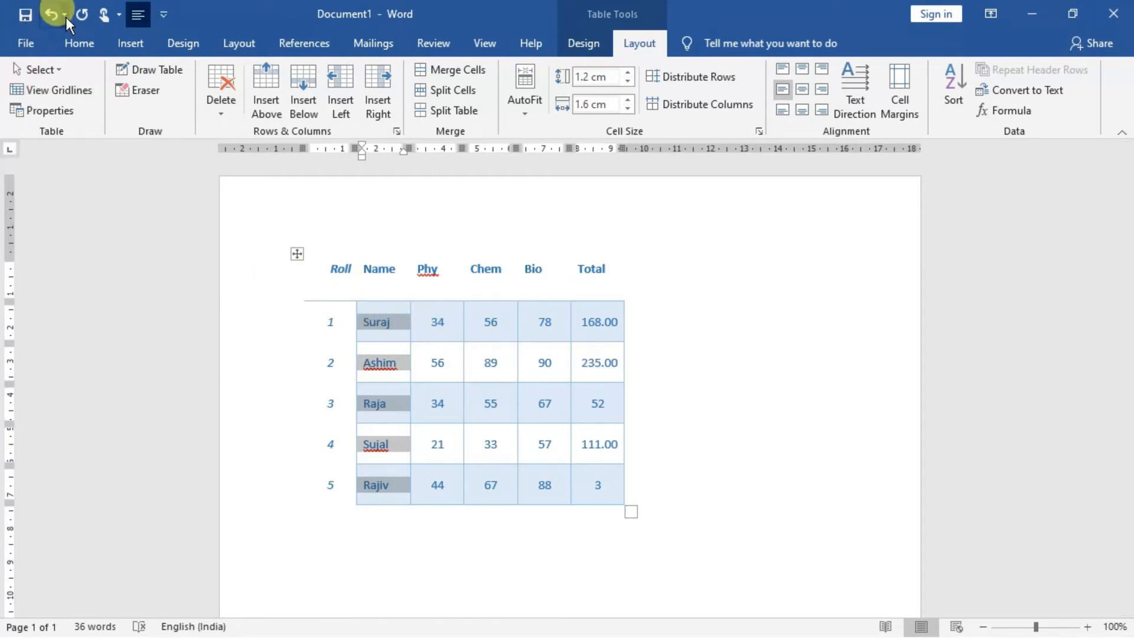
- Copy the formatting of the student name cells onto the entire header row with Format Painter
left_click(74, 41)
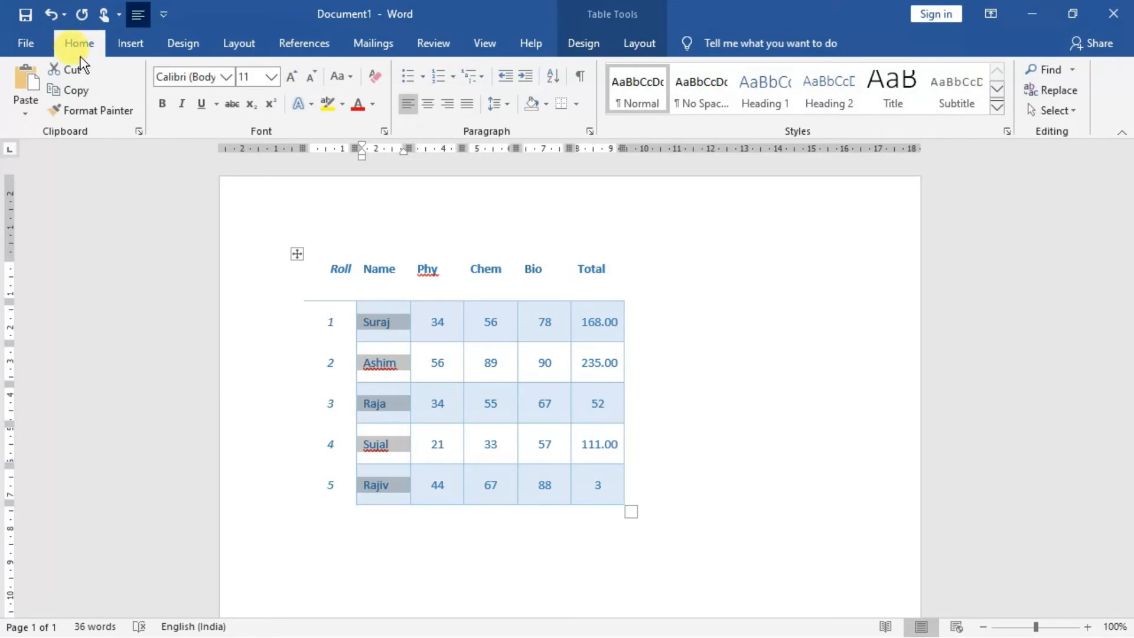
left_click(89, 112)
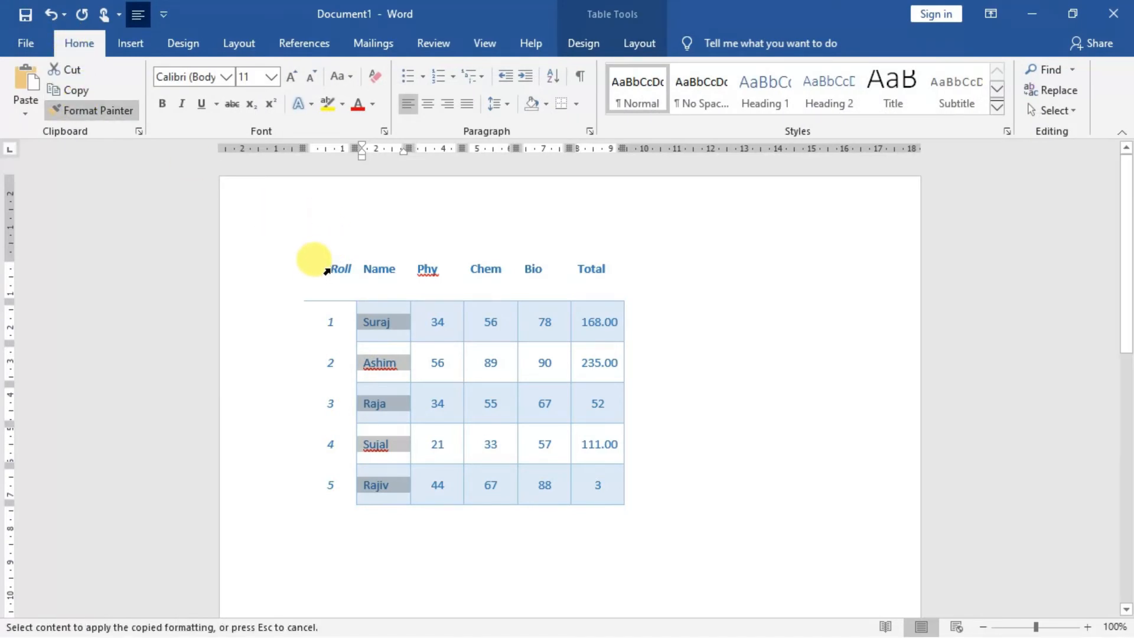
mouse_move(325, 268)
left_mouse_down()
mouse_move(449, 263)
mouse_move(567, 296)
mouse_move(615, 301)
mouse_move(623, 283)
mouse_move(633, 291)
left_mouse_up()
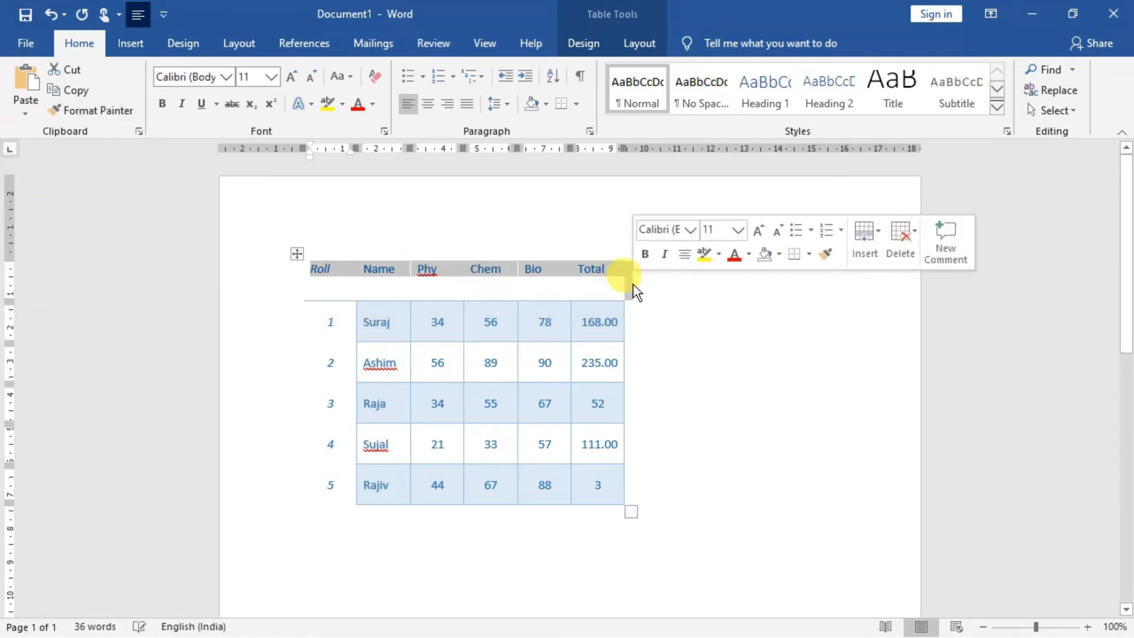
left_click(458, 294)
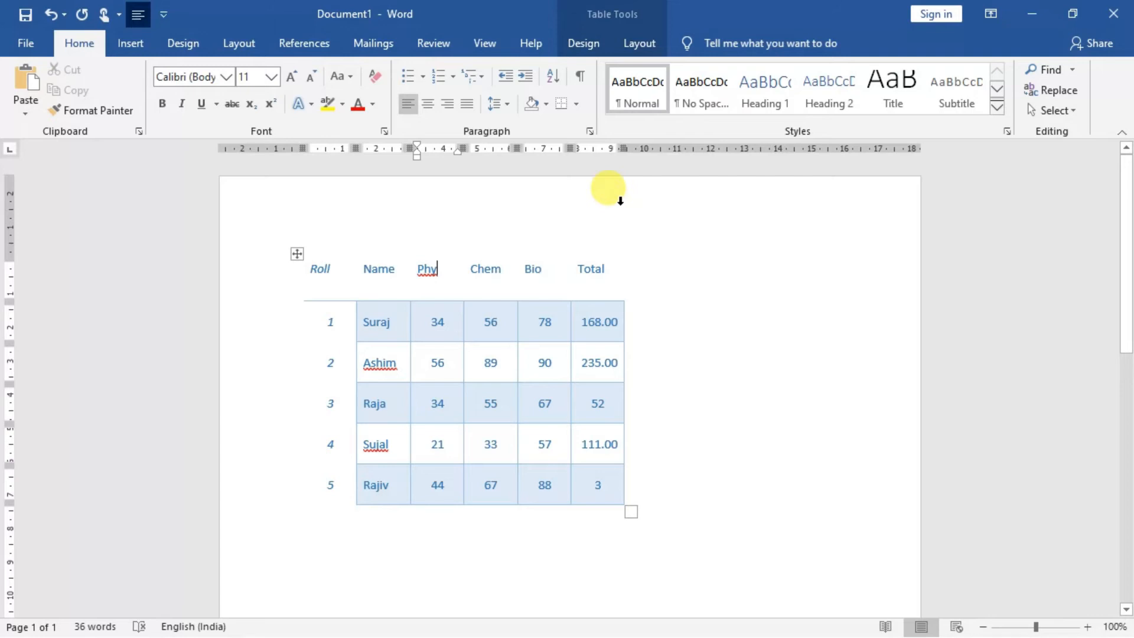
left_click(583, 47)
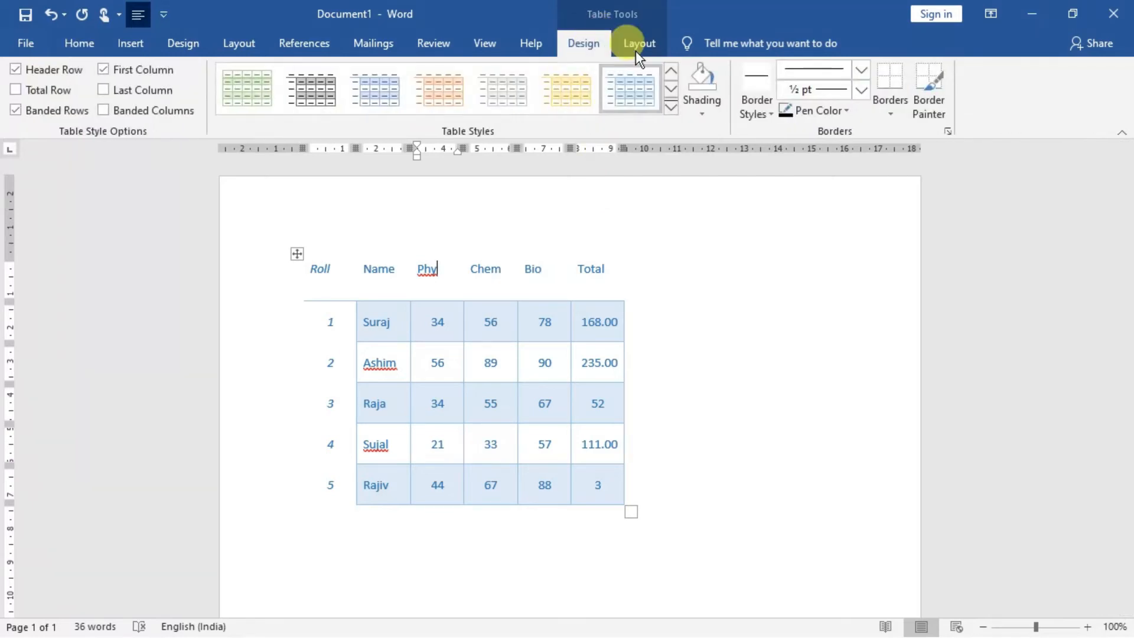
left_click(640, 45)
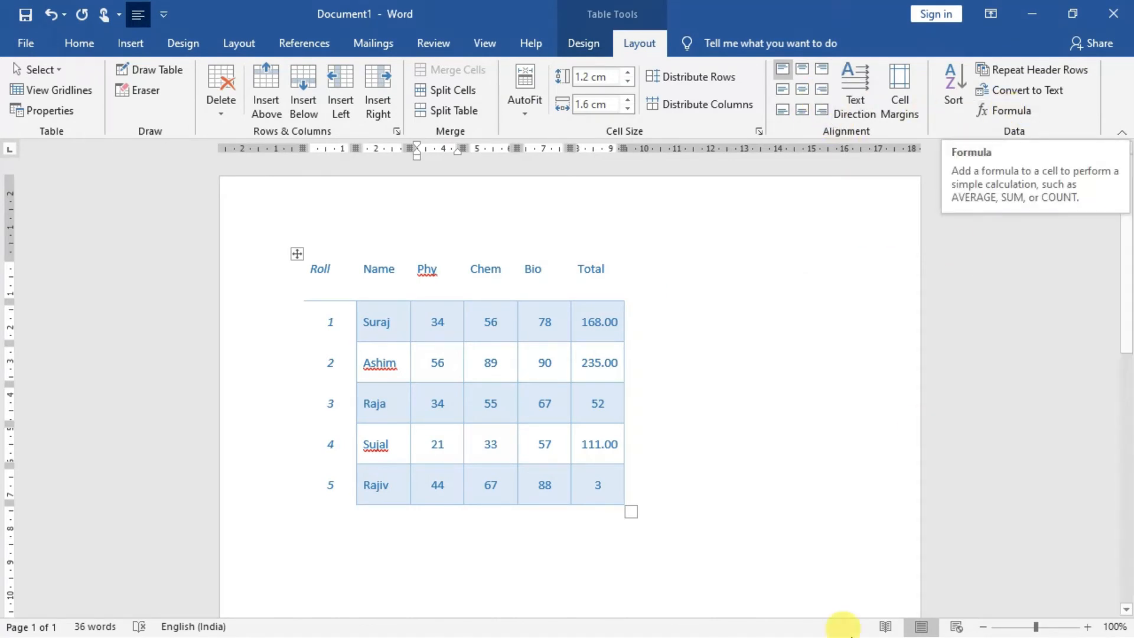
- Minimize the document window to show the desktop
left_click(1030, 16)
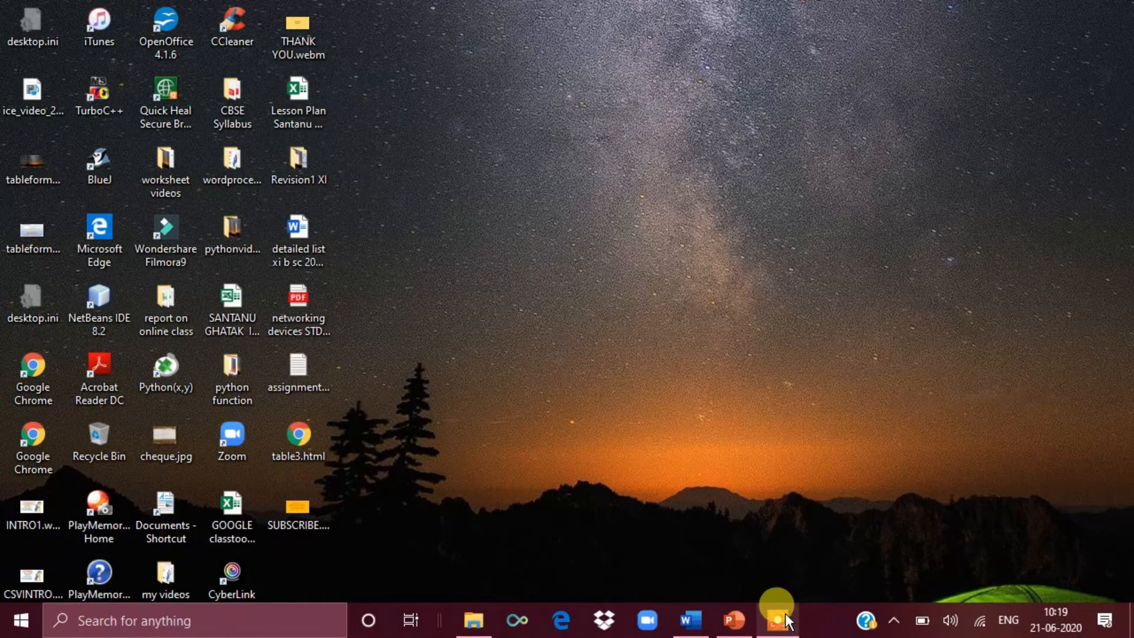
mouse_move(787, 621)
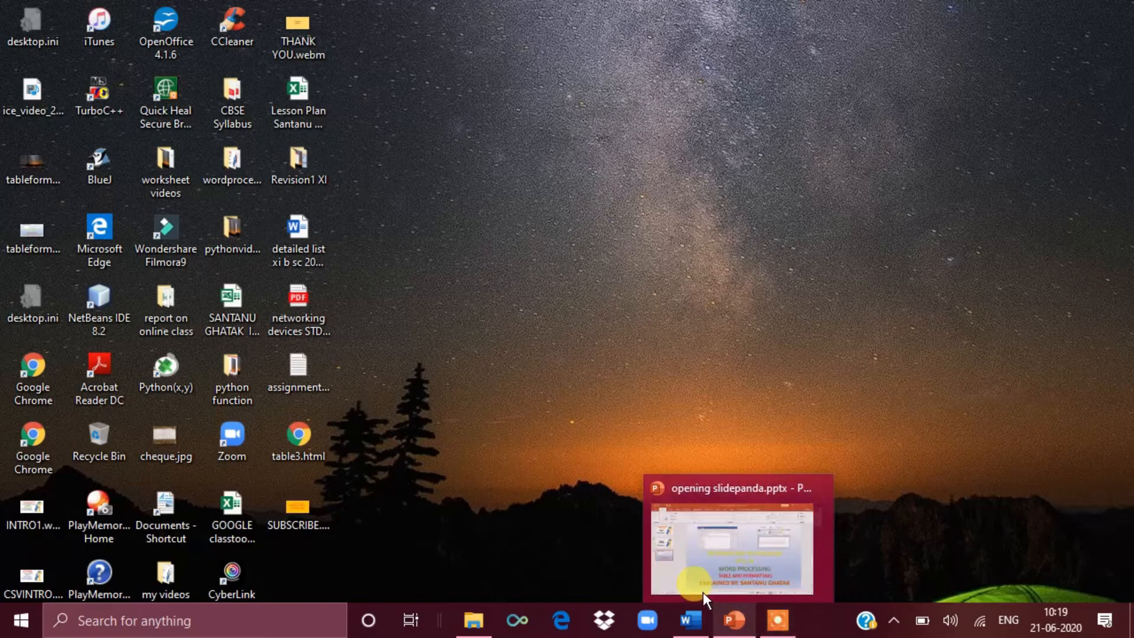
- Switch back to the Word document and delete the Total column from the marks table
left_click(701, 621)
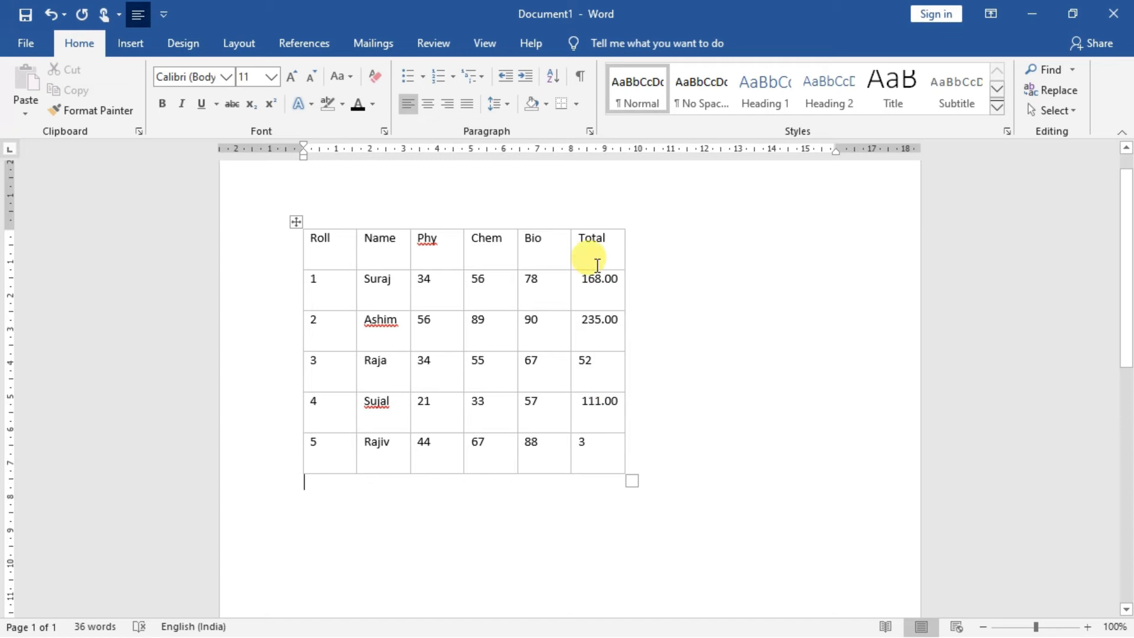
left_click(596, 238)
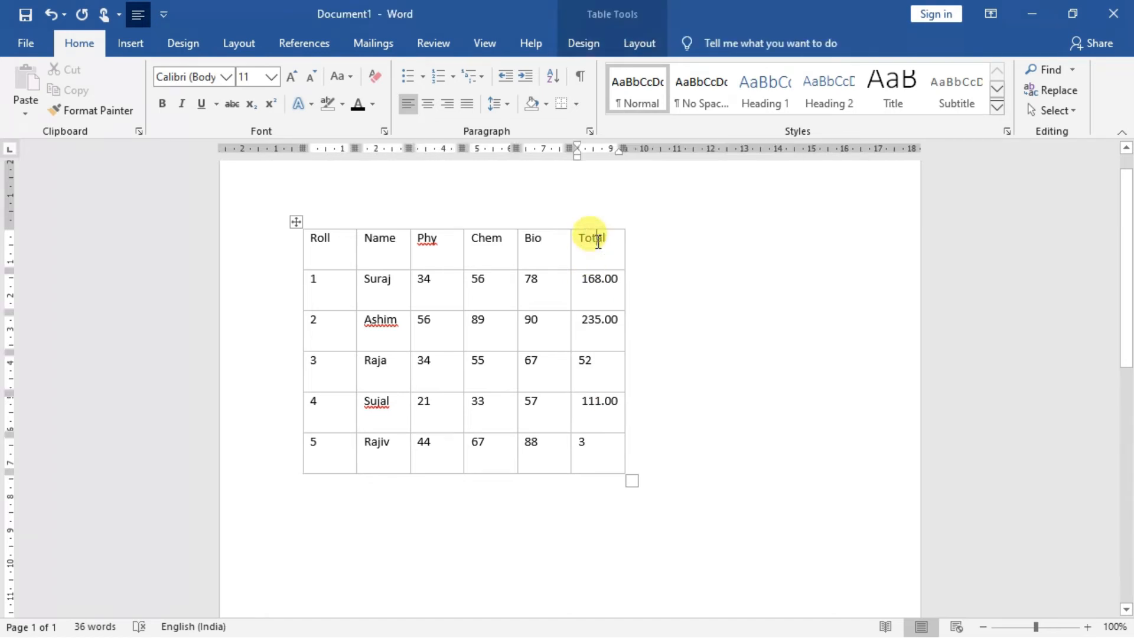
left_click(625, 41)
left_click(220, 103)
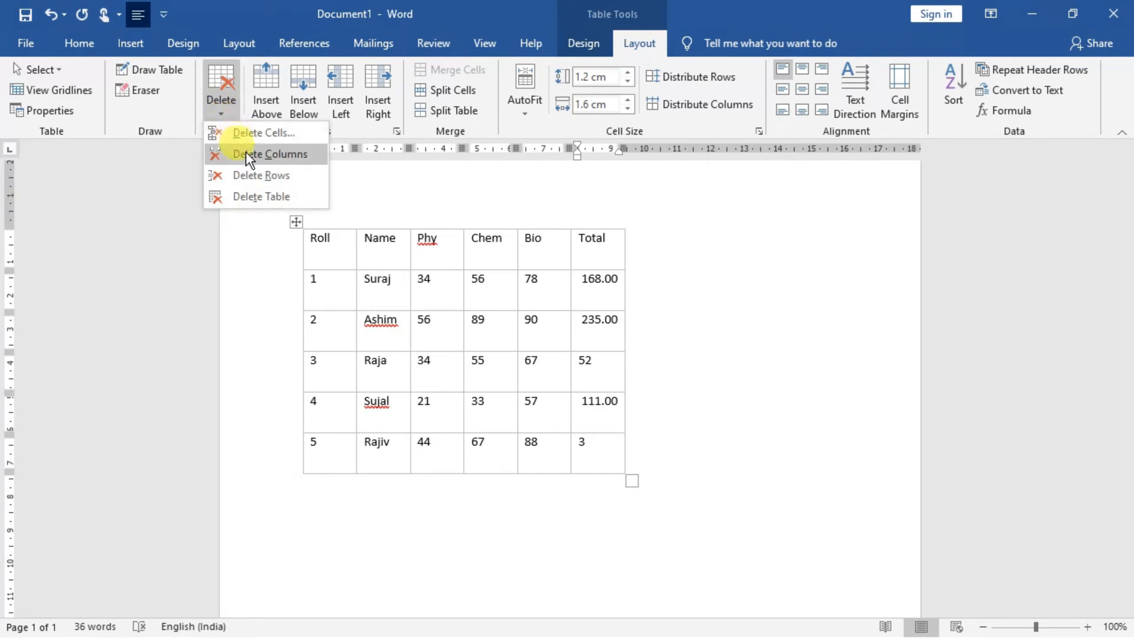
left_click(246, 154)
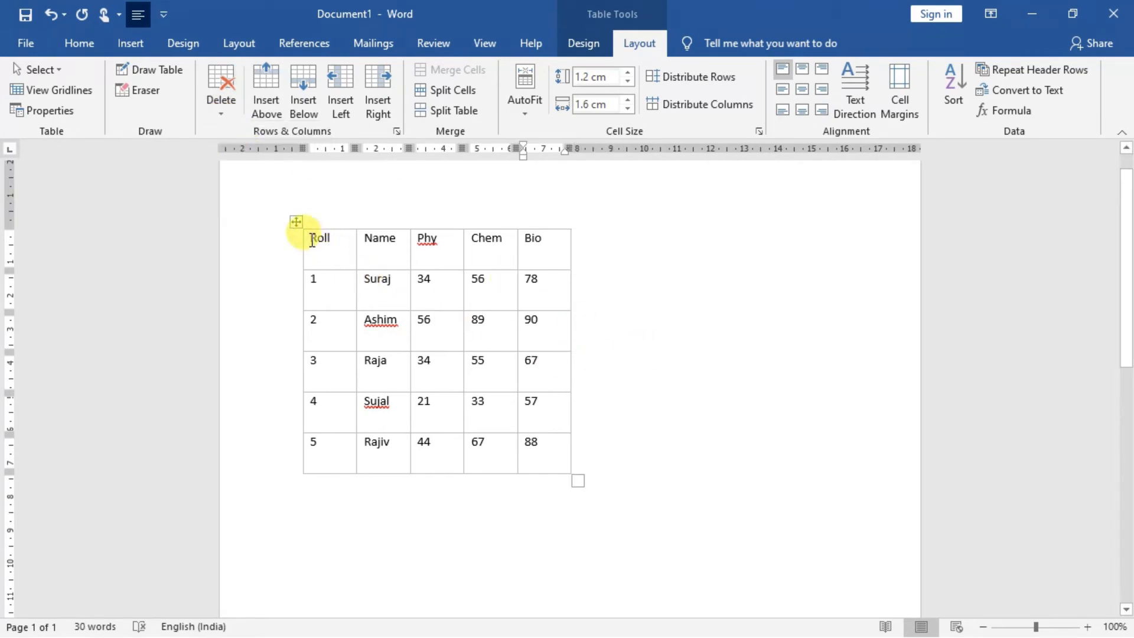
- Convert the whole marks table to text separated by commas
left_click(296, 222)
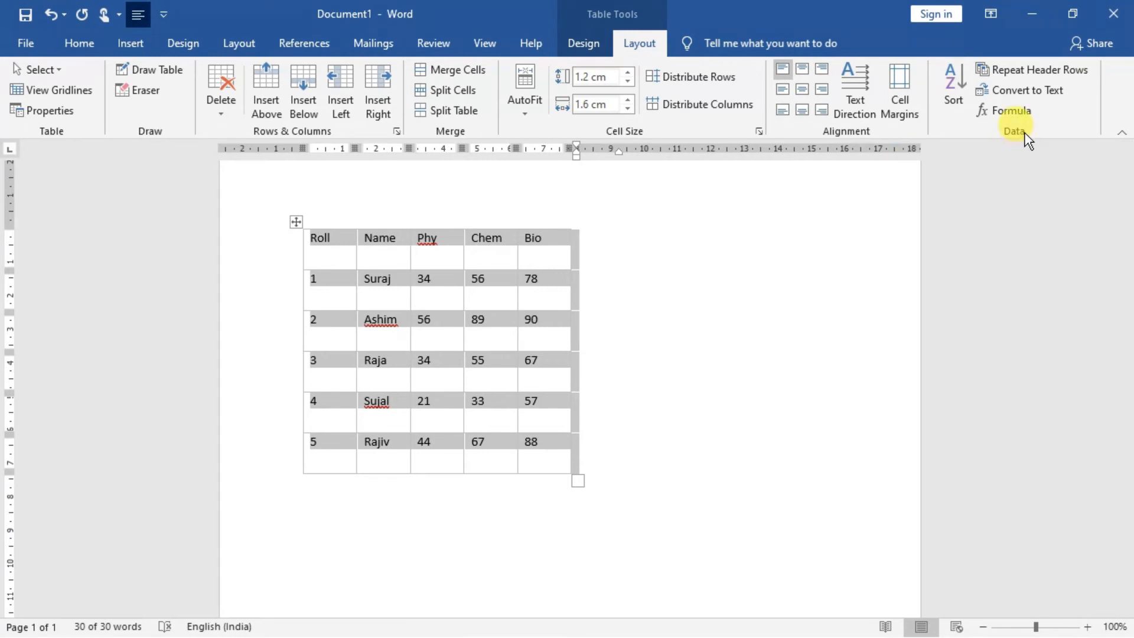
left_click(1016, 92)
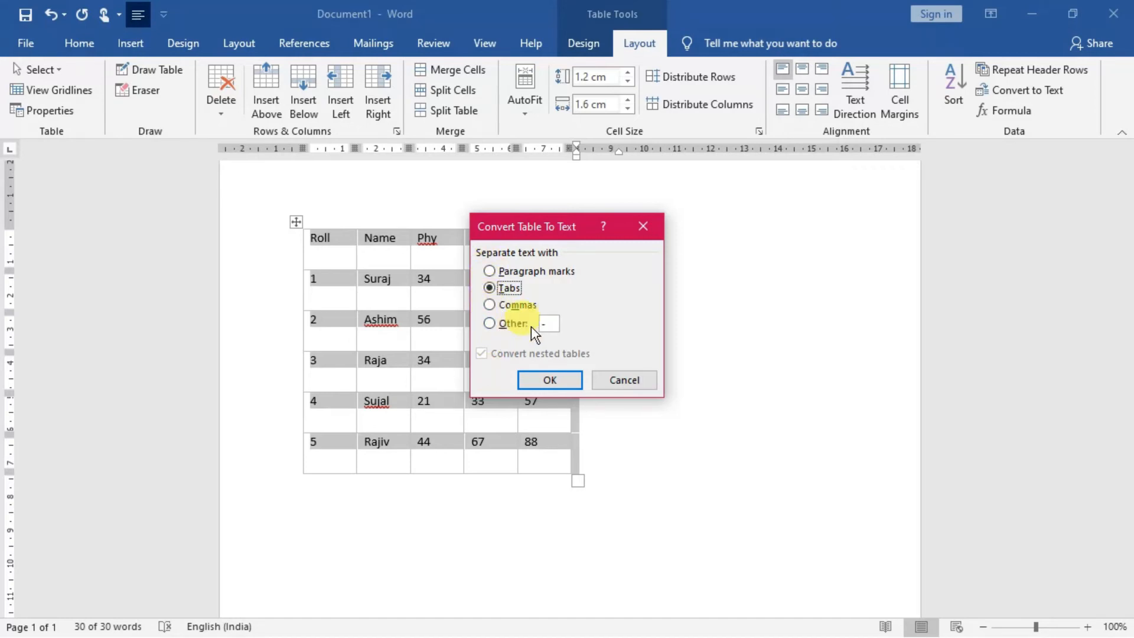
left_click(507, 305)
left_click(553, 381)
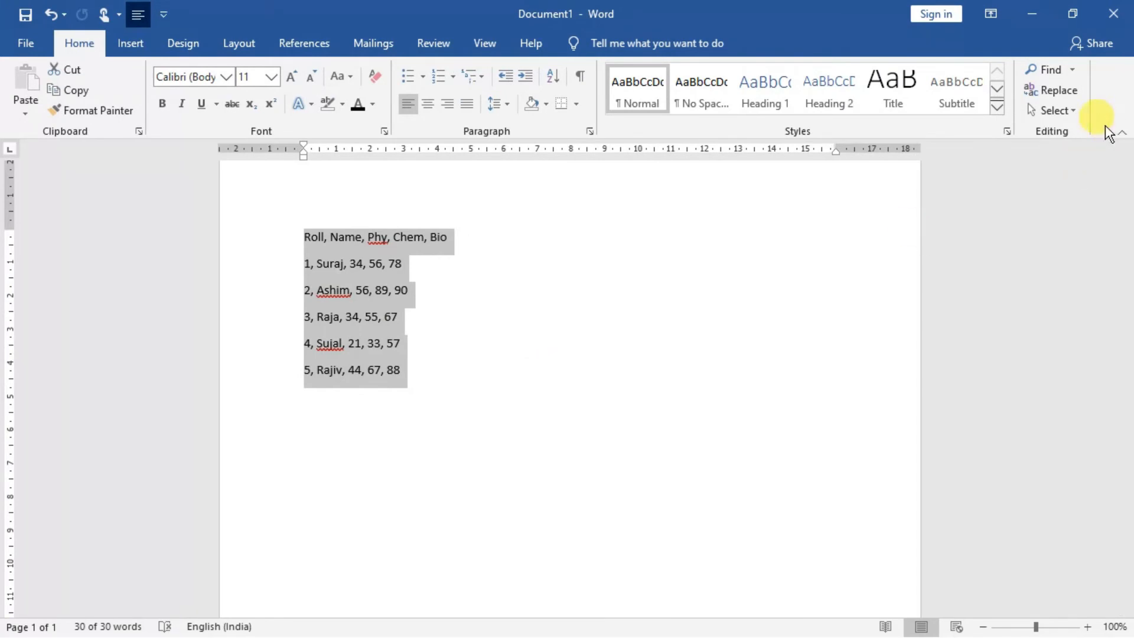
- Select all the comma-separated lines and undo the conversion of the table to text
left_click(300, 235)
left_click_drag(300, 235, 436, 395)
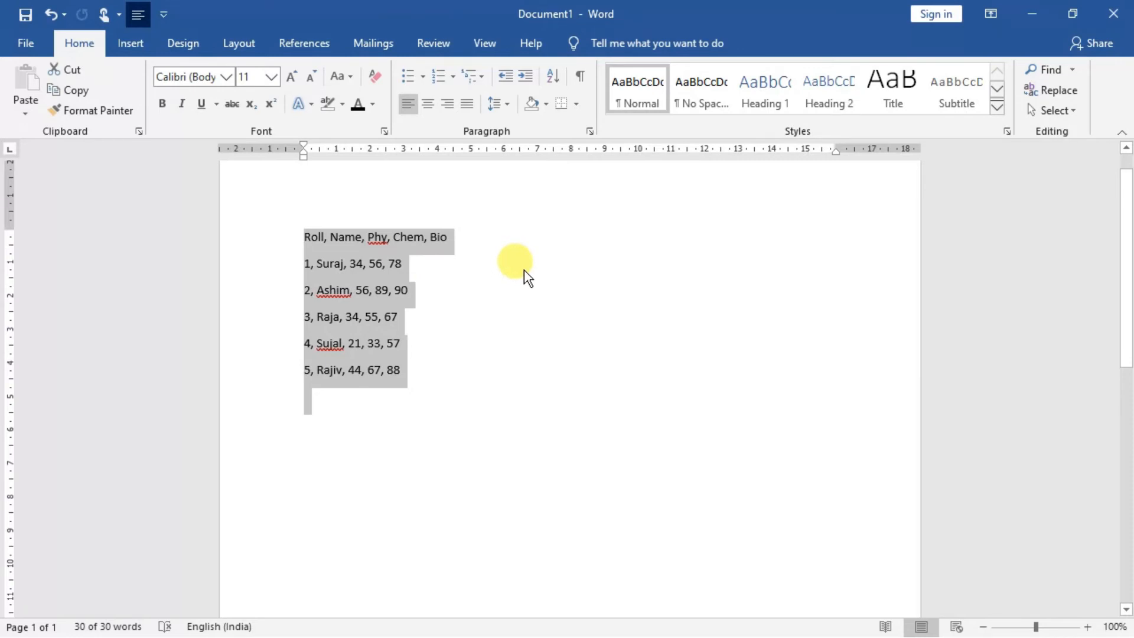
key("ctrl+z")
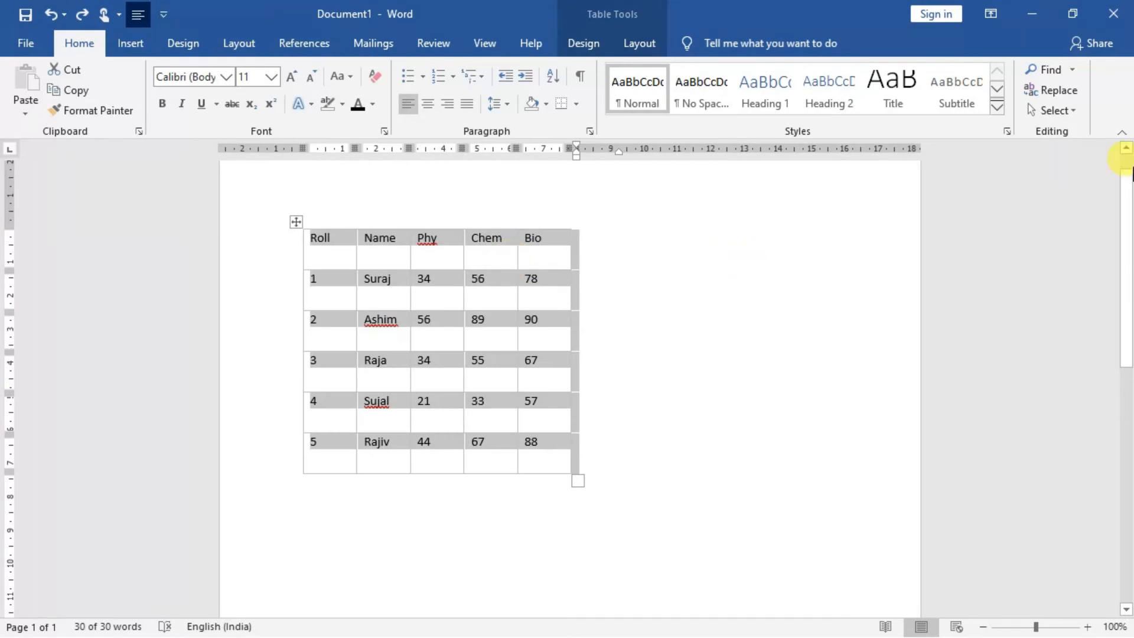
- Convert the selected marks table to text separated by tabs
left_click(647, 43)
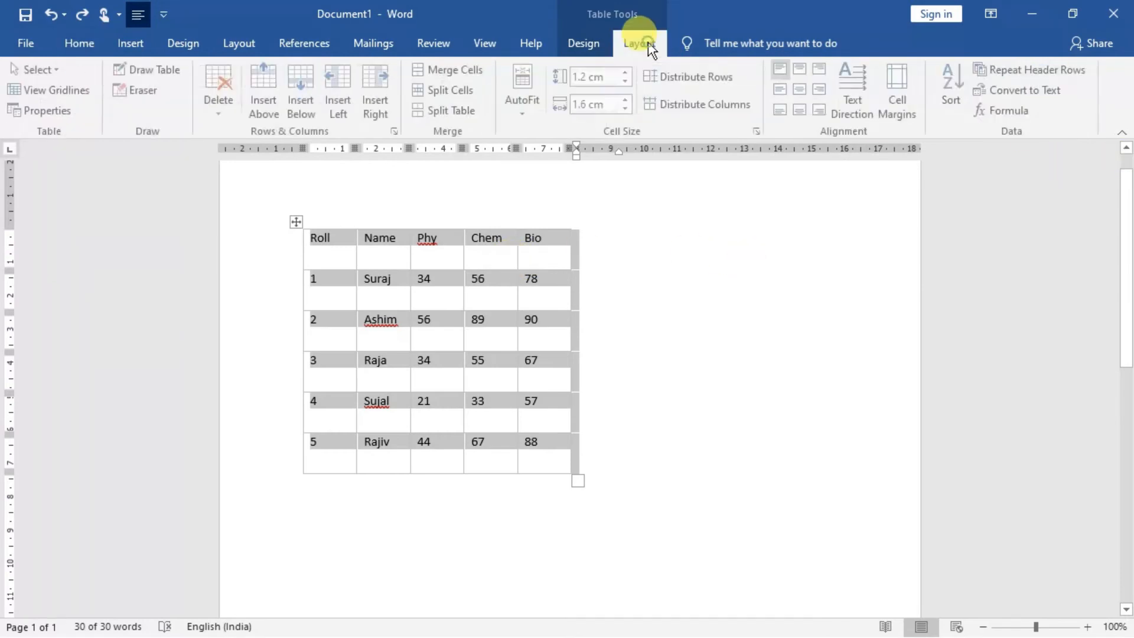
left_click(1029, 90)
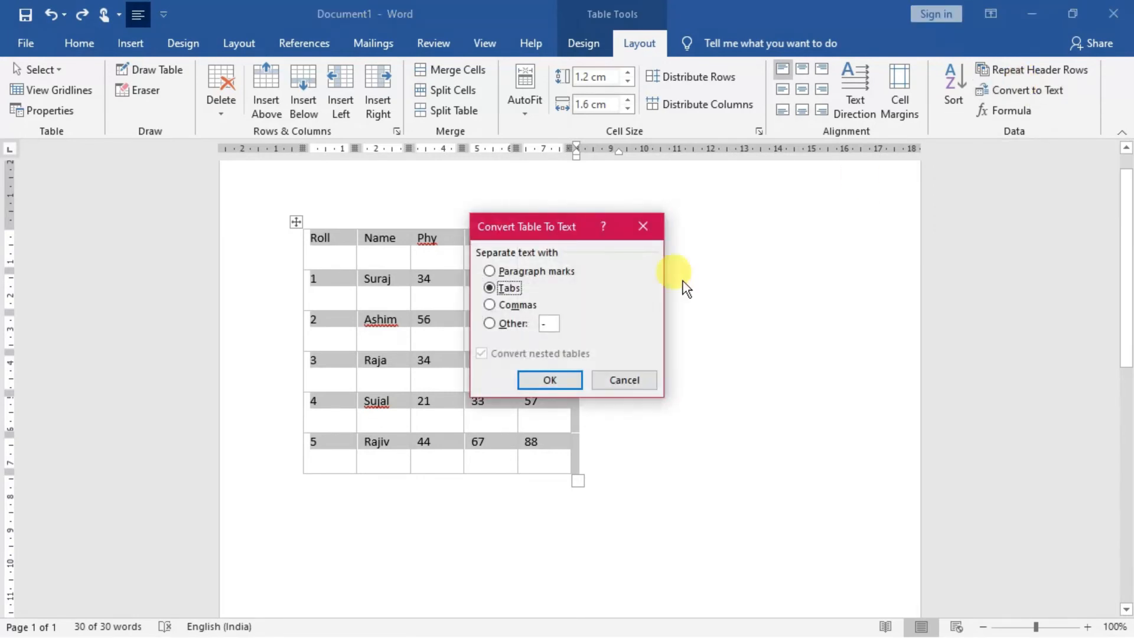
left_click(566, 379)
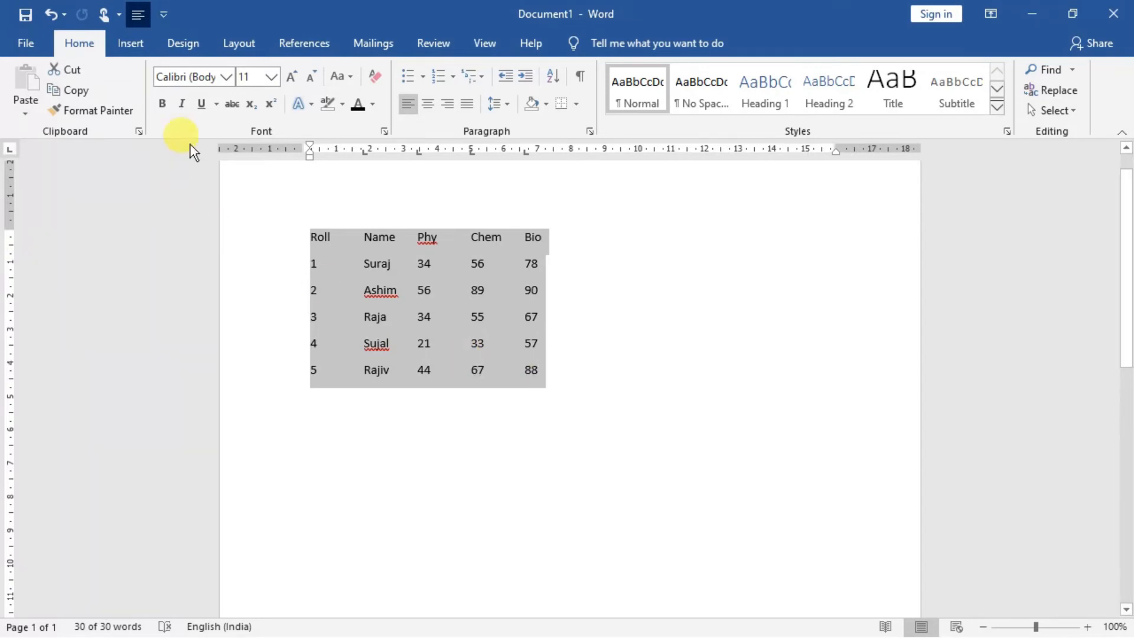
- Convert the tab-separated text to a 5-column table with a fixed column width of 1.1 cm, and deselect it
left_click(132, 44)
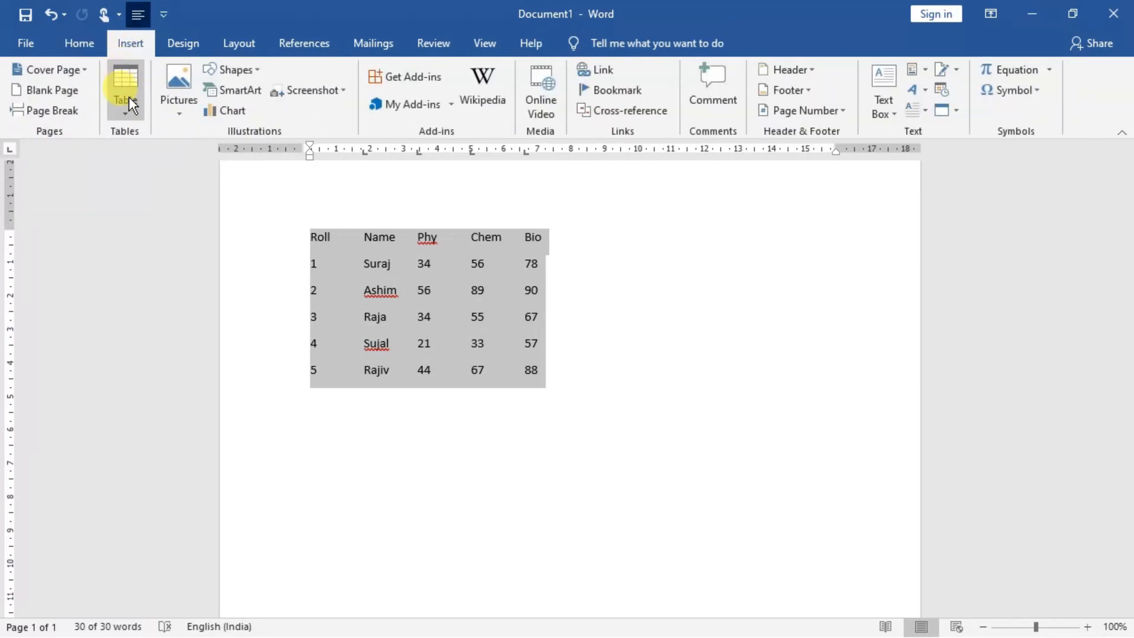
left_click(129, 116)
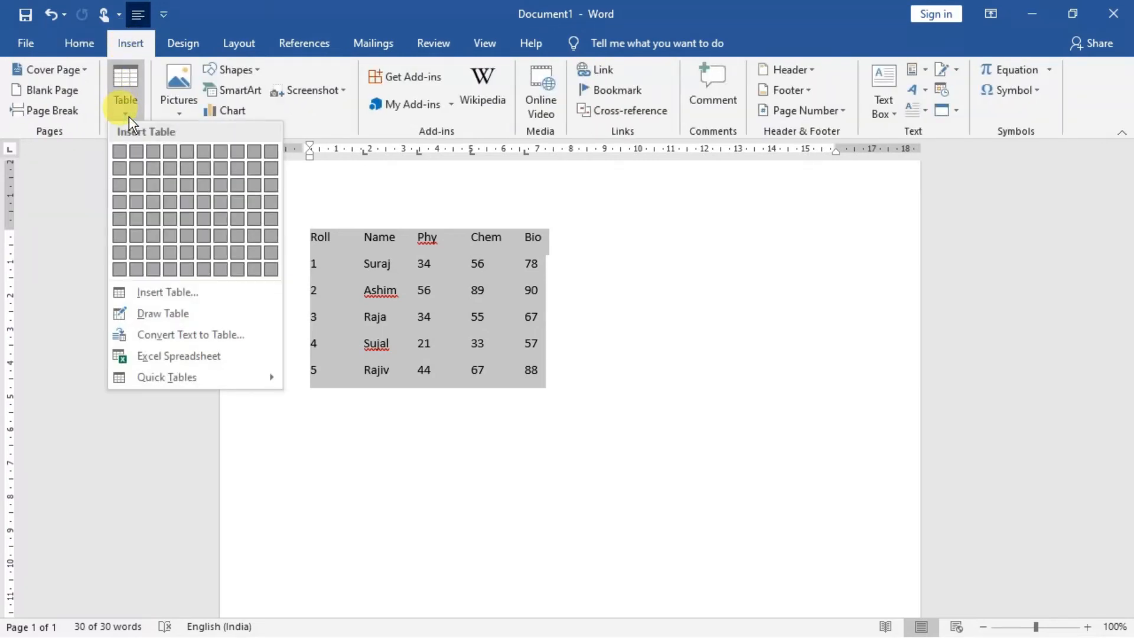
left_click(165, 337)
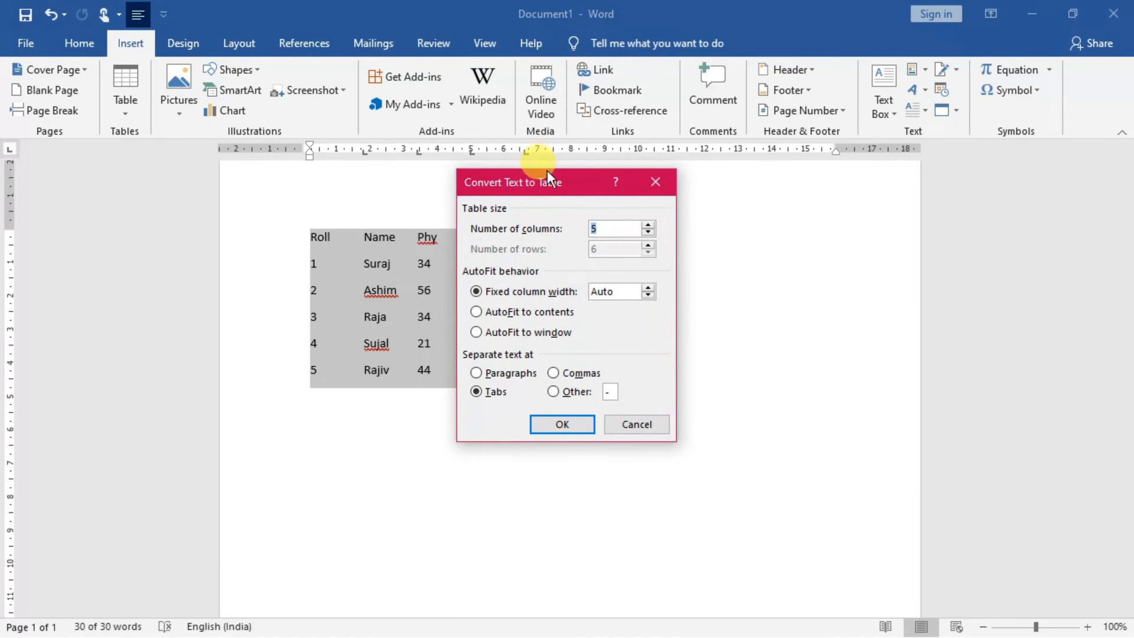
left_click_drag(548, 178, 732, 204)
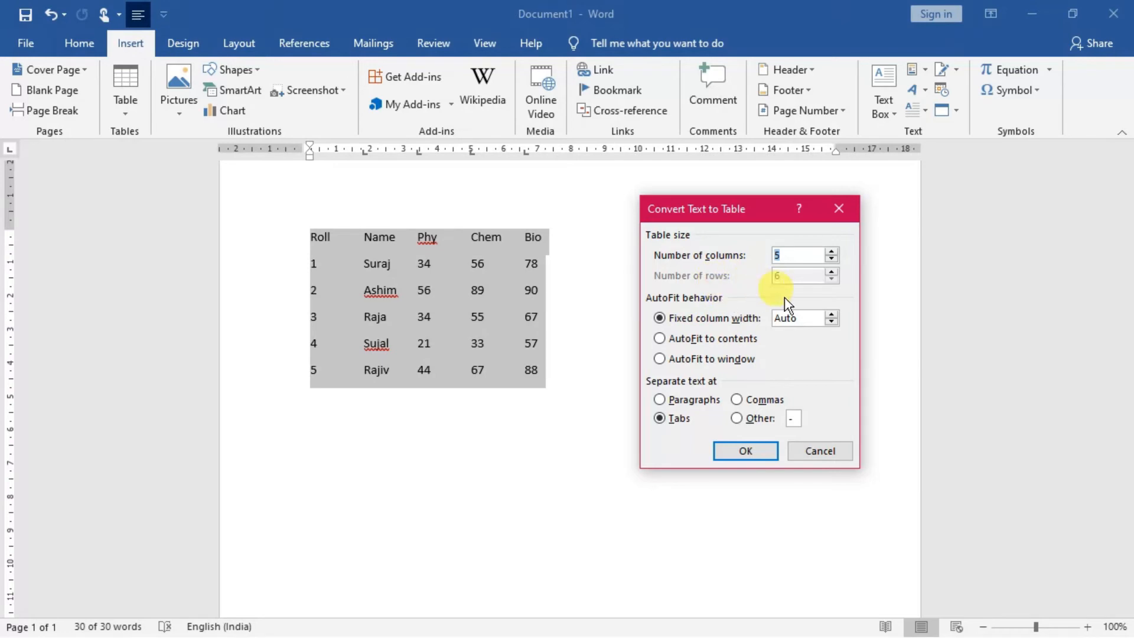
left_click(831, 315)
left_click(831, 315)
left_click(832, 316)
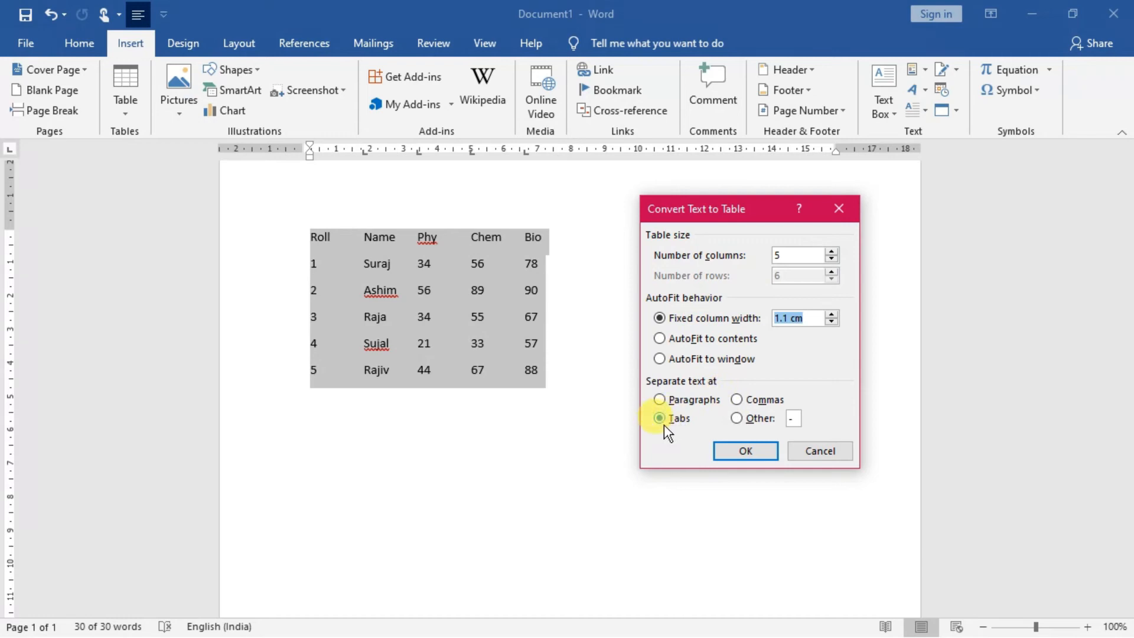
left_click(745, 452)
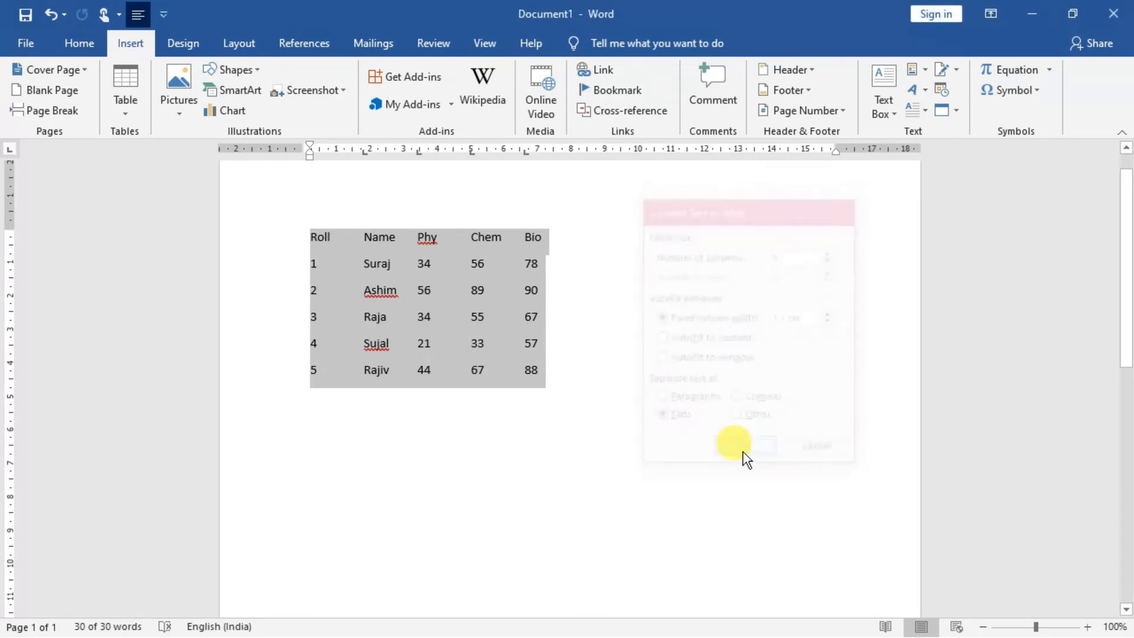
left_click(462, 410)
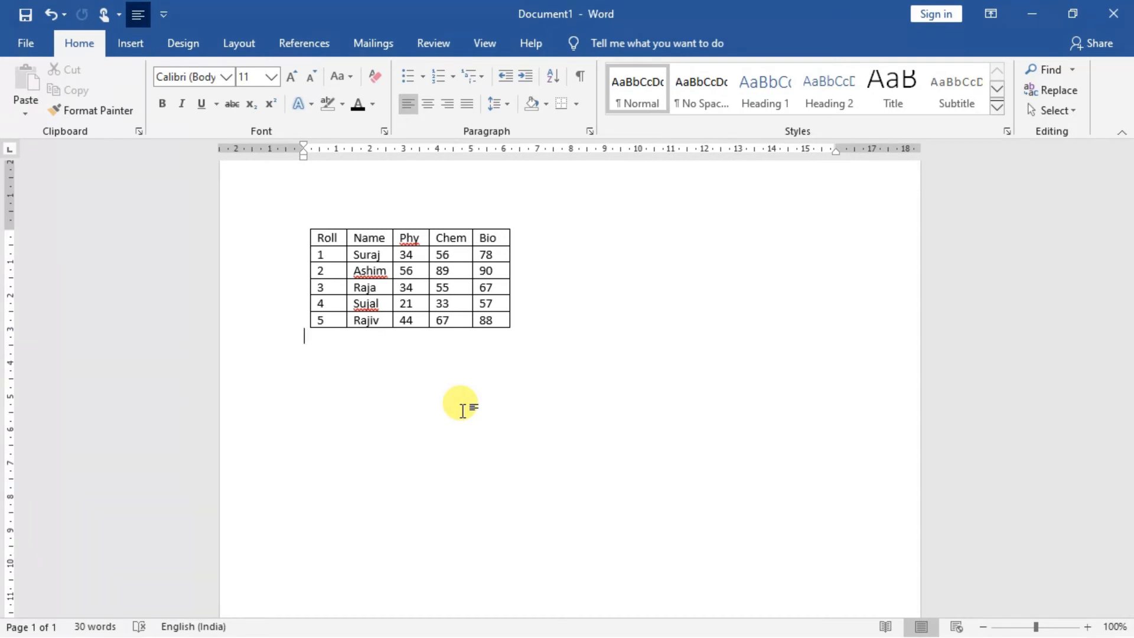
- Select the entire narrow-column table and convert it to comma-separated text
left_click(301, 219)
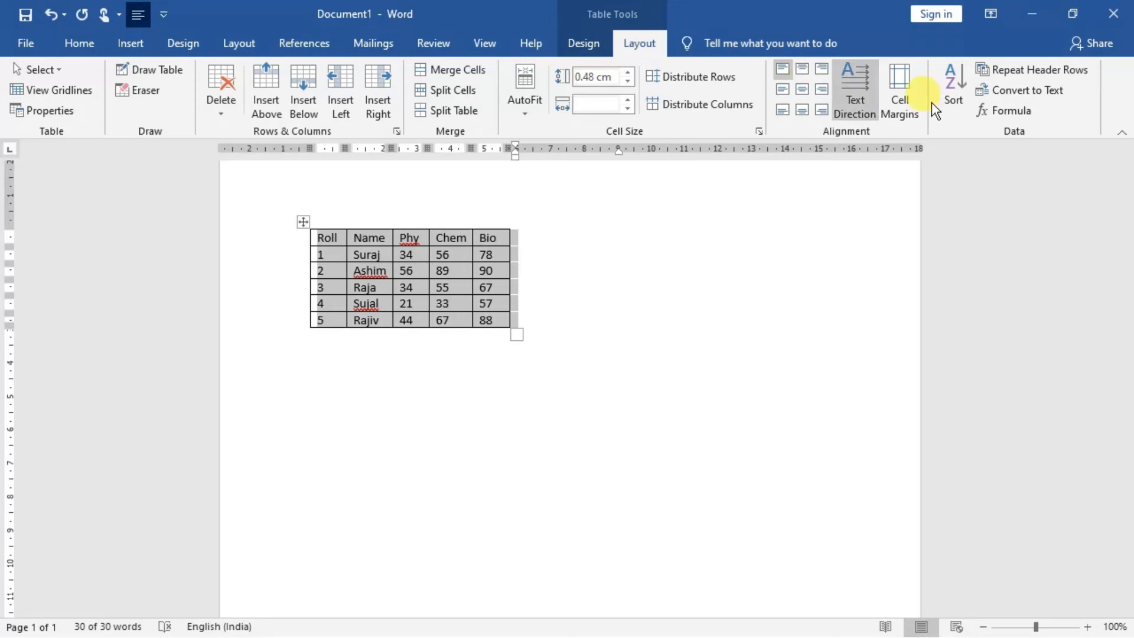
left_click(1015, 90)
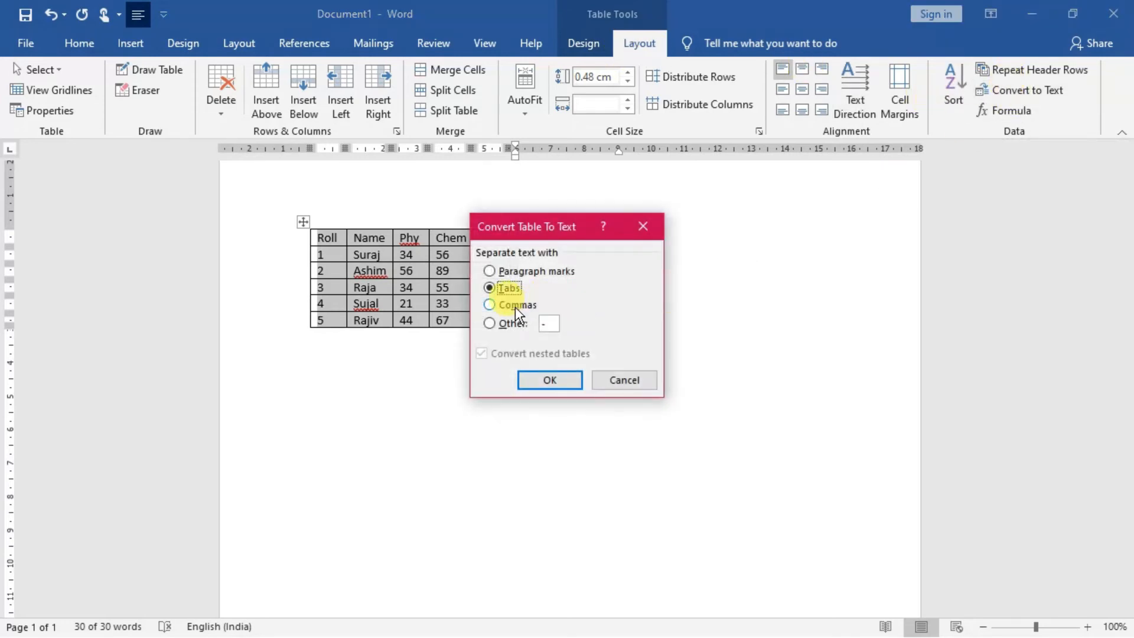
left_click(513, 305)
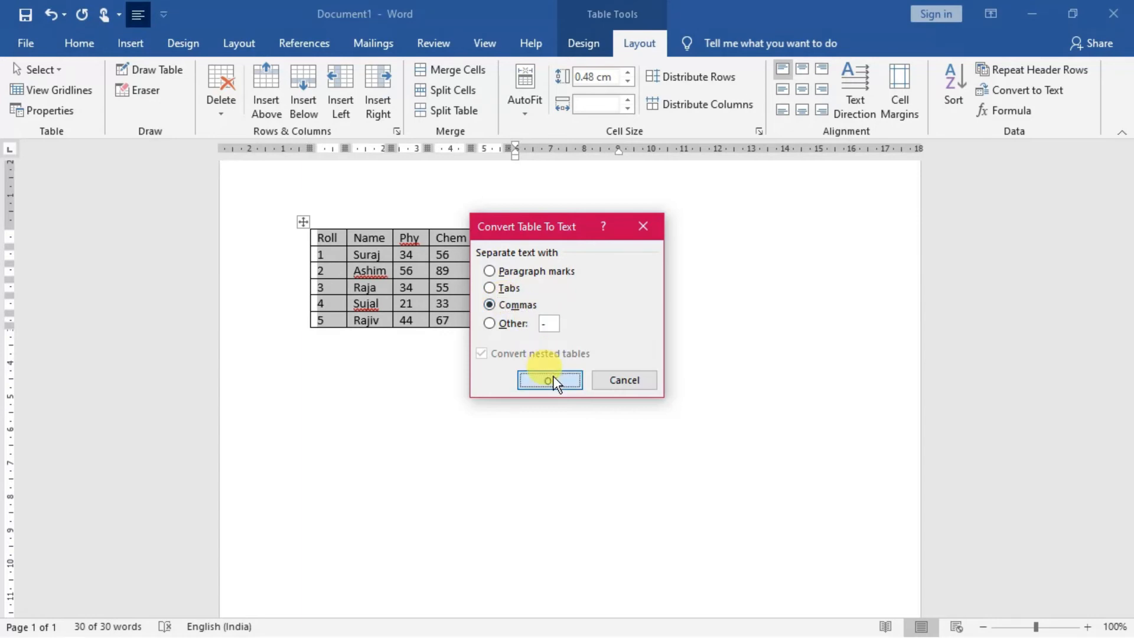
left_click(553, 380)
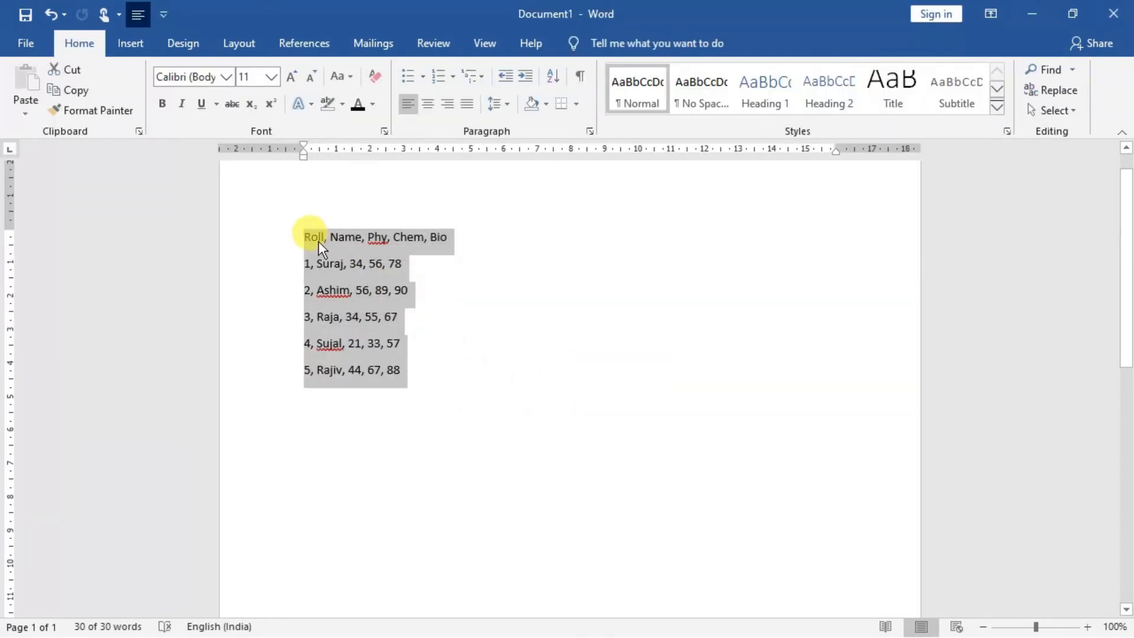
- Convert the comma-separated text to a 5-column table with a fixed column width of 1.6 cm
left_click(127, 45)
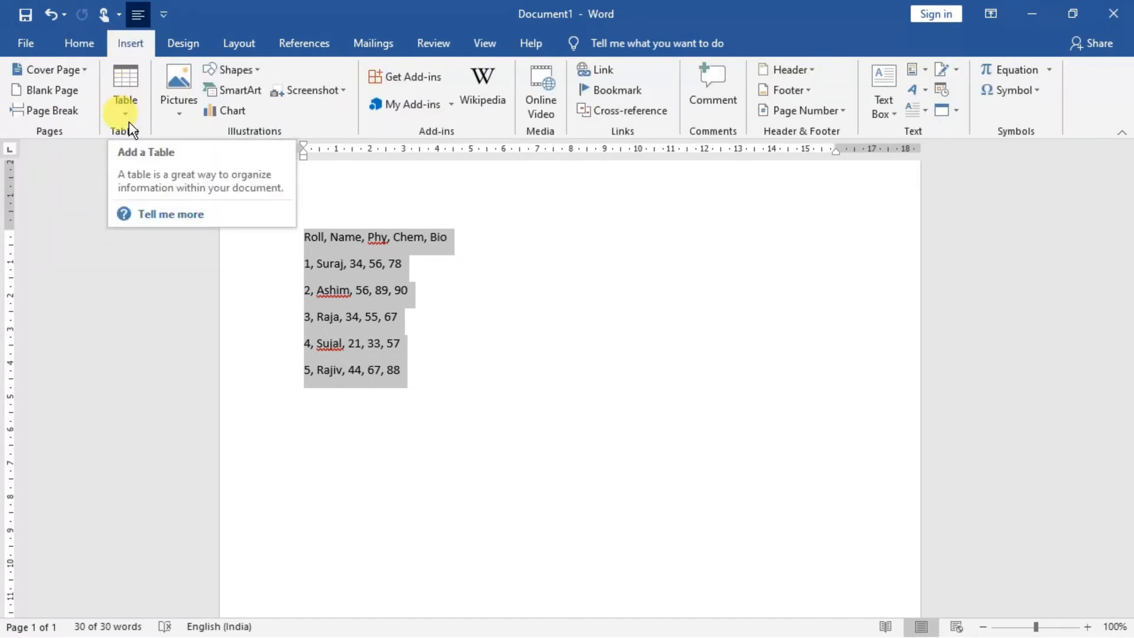
left_click(126, 101)
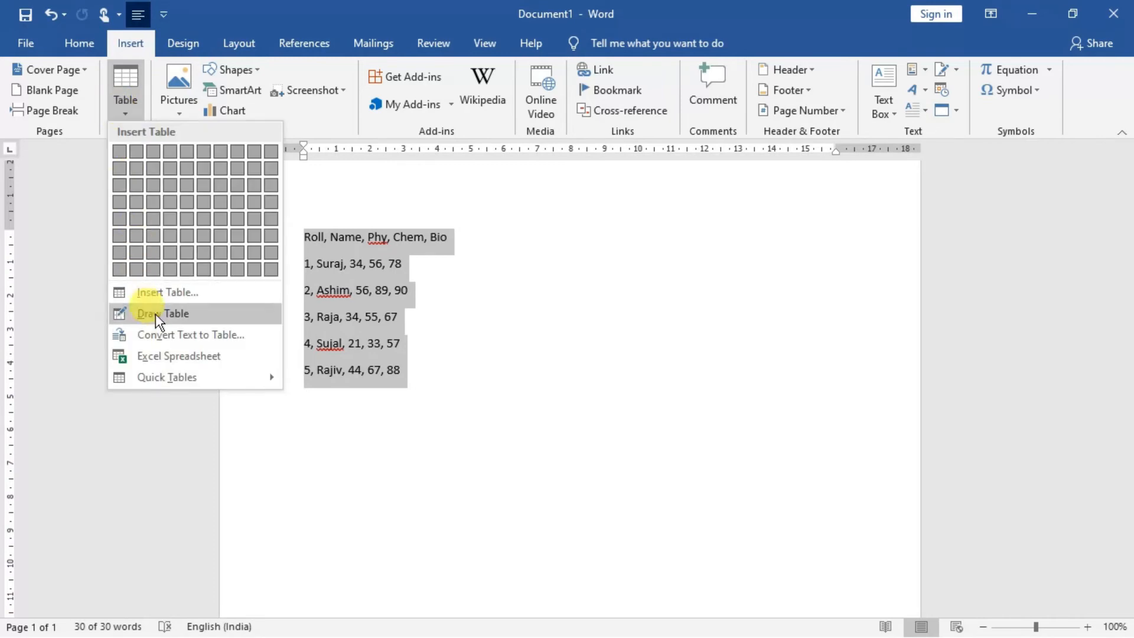
left_click(157, 333)
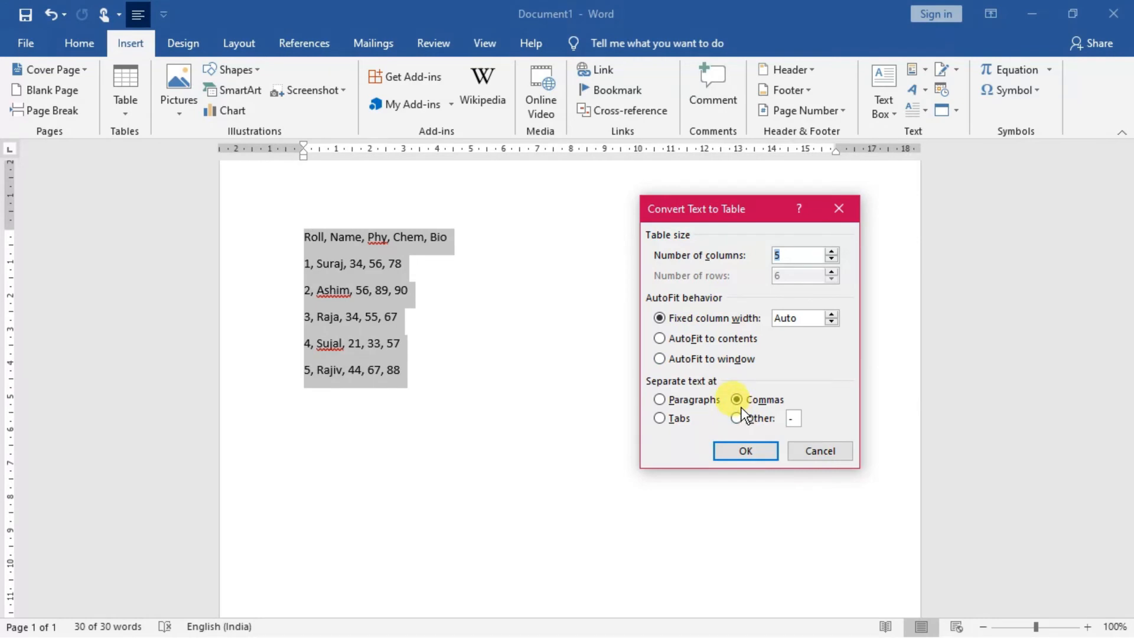
left_click(831, 314)
left_click(830, 313)
left_click(830, 313)
left_click(830, 314)
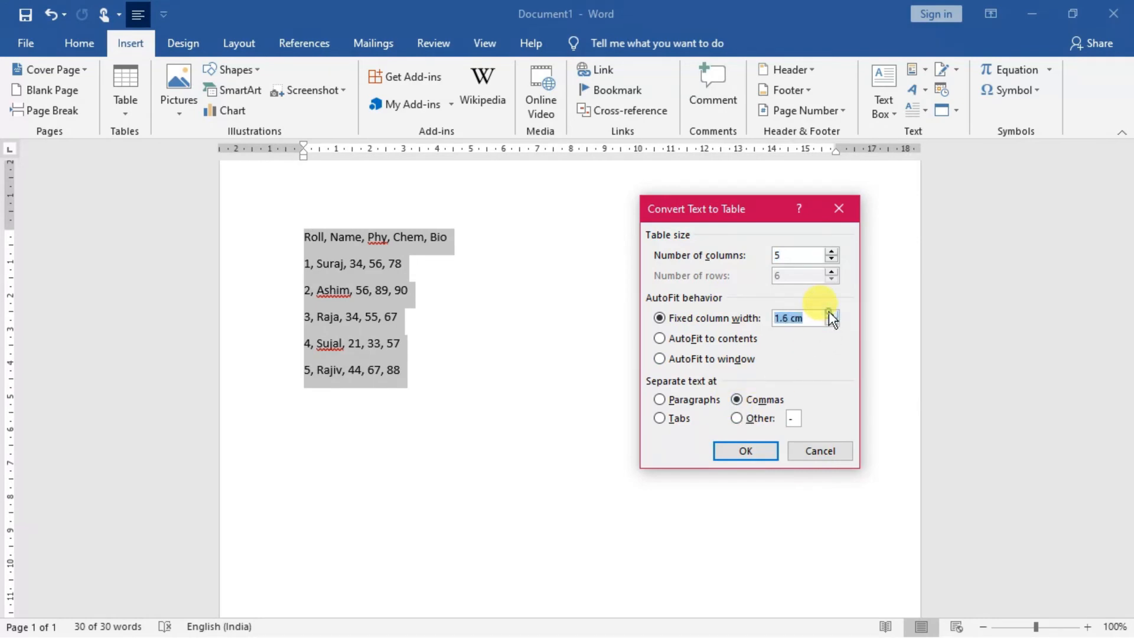
left_click(743, 454)
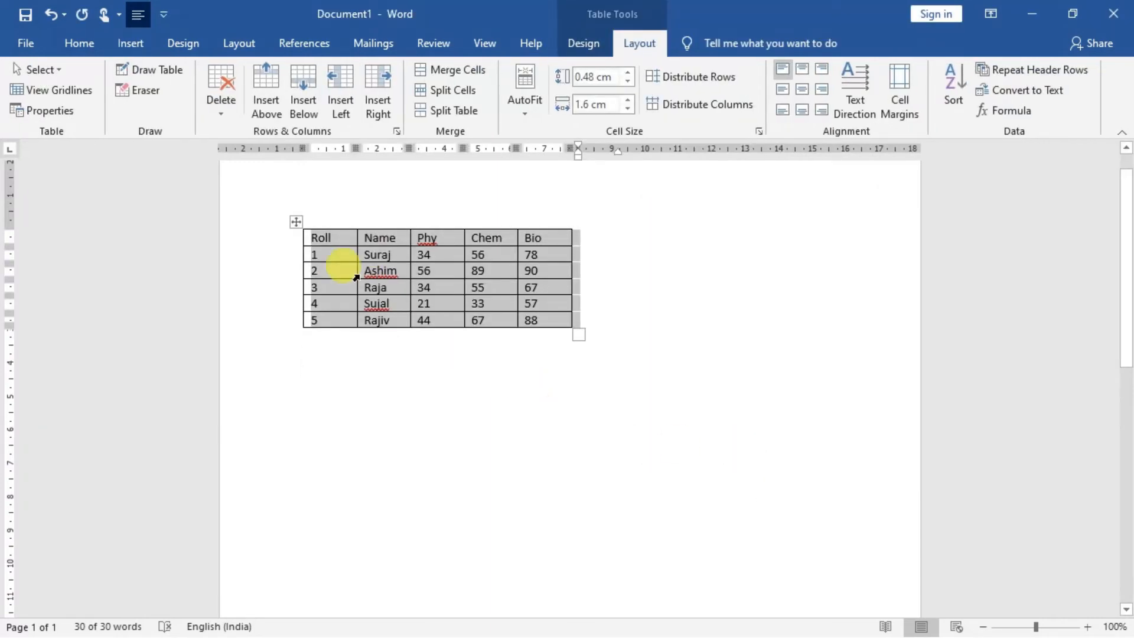
- Apply the green grid table style with a solid header row and banded rows to the whole table
left_click(296, 222)
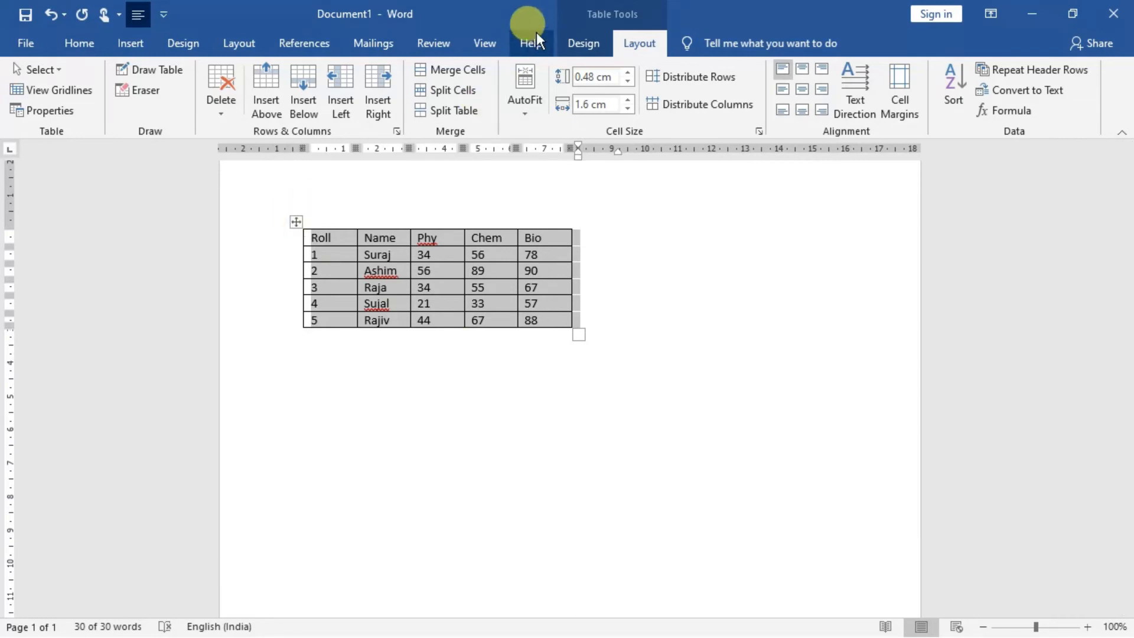
left_click(571, 42)
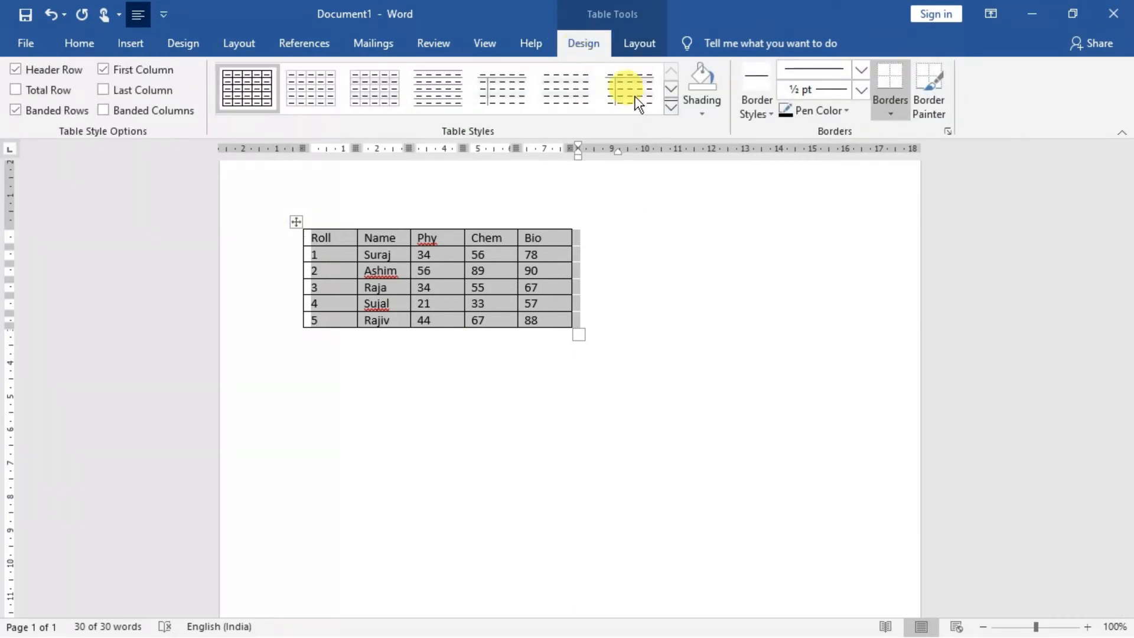
left_click(671, 107)
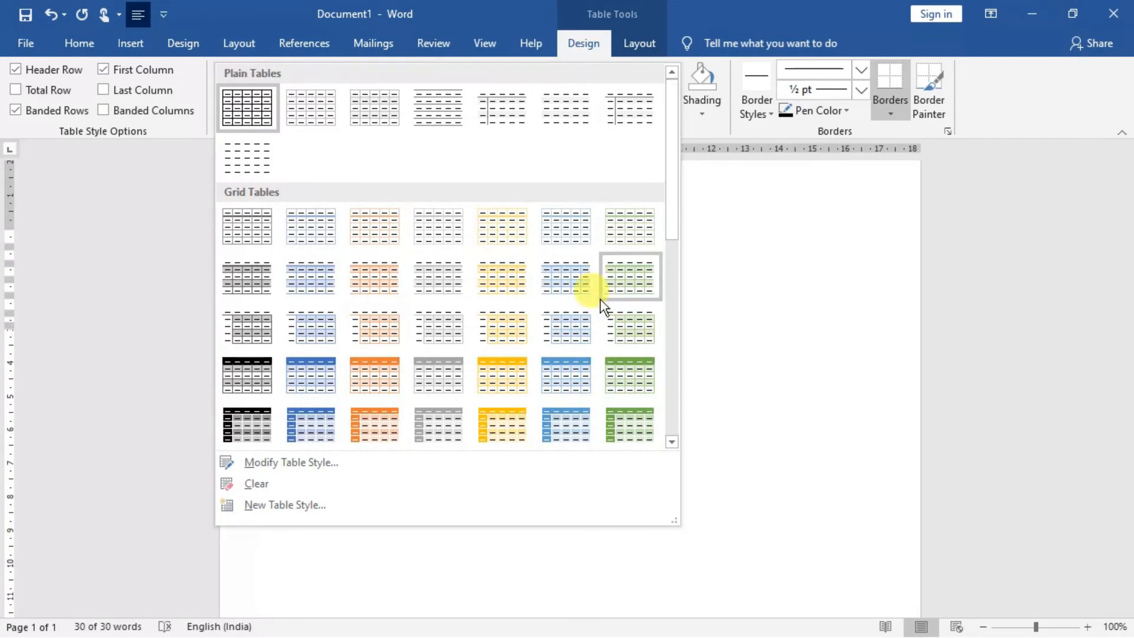
left_click(617, 373)
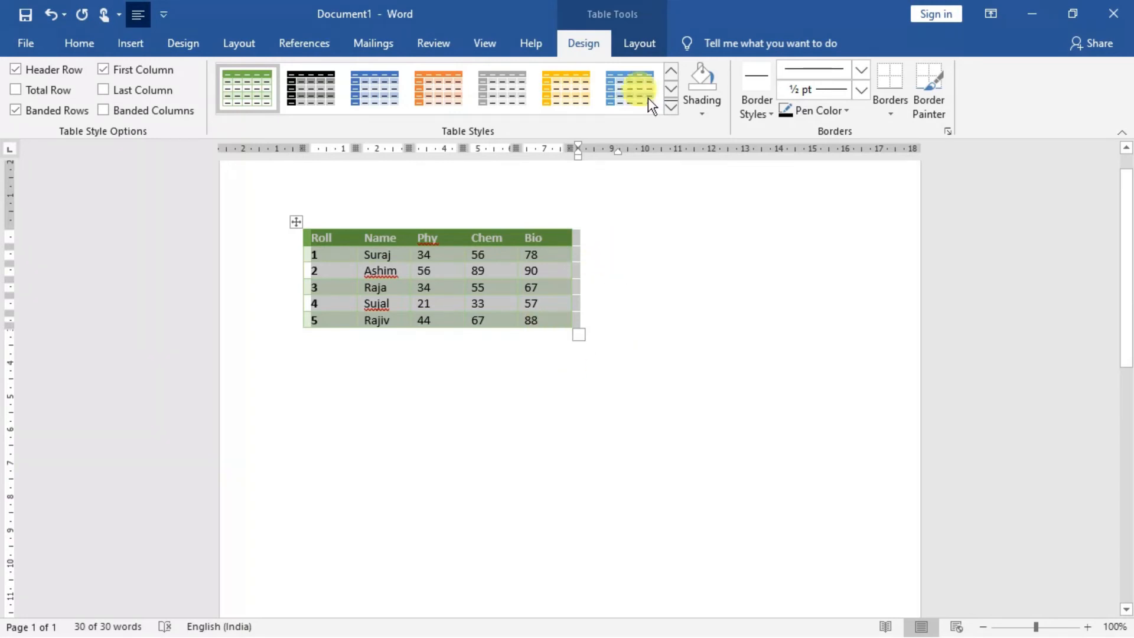
- Insert an empty row directly below the roll number 1 row
left_click(646, 45)
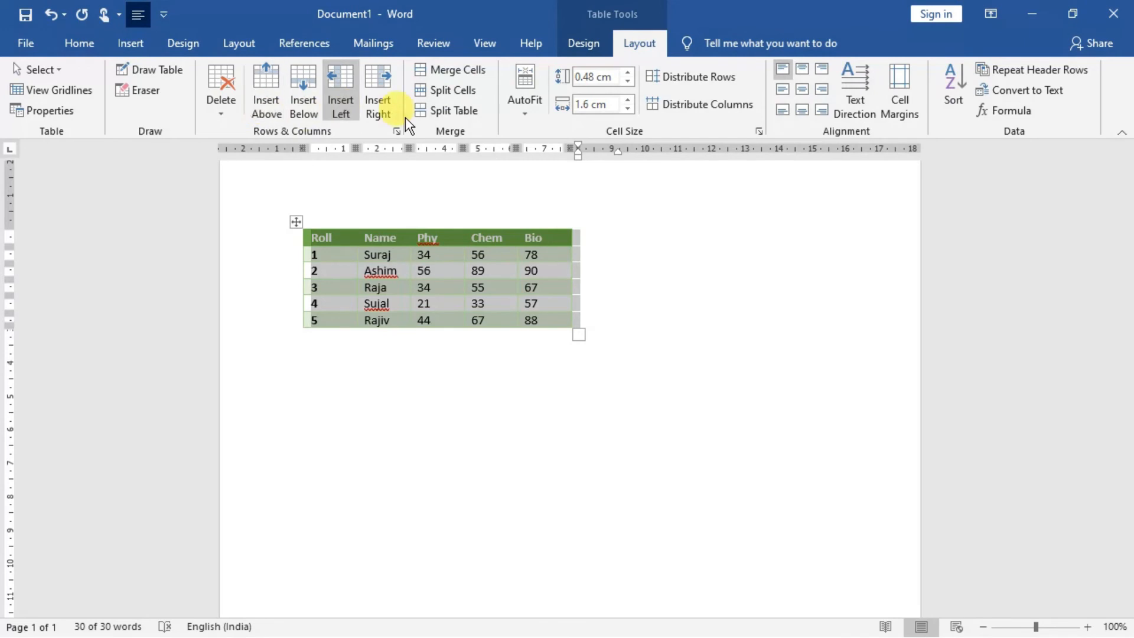
left_click(604, 254)
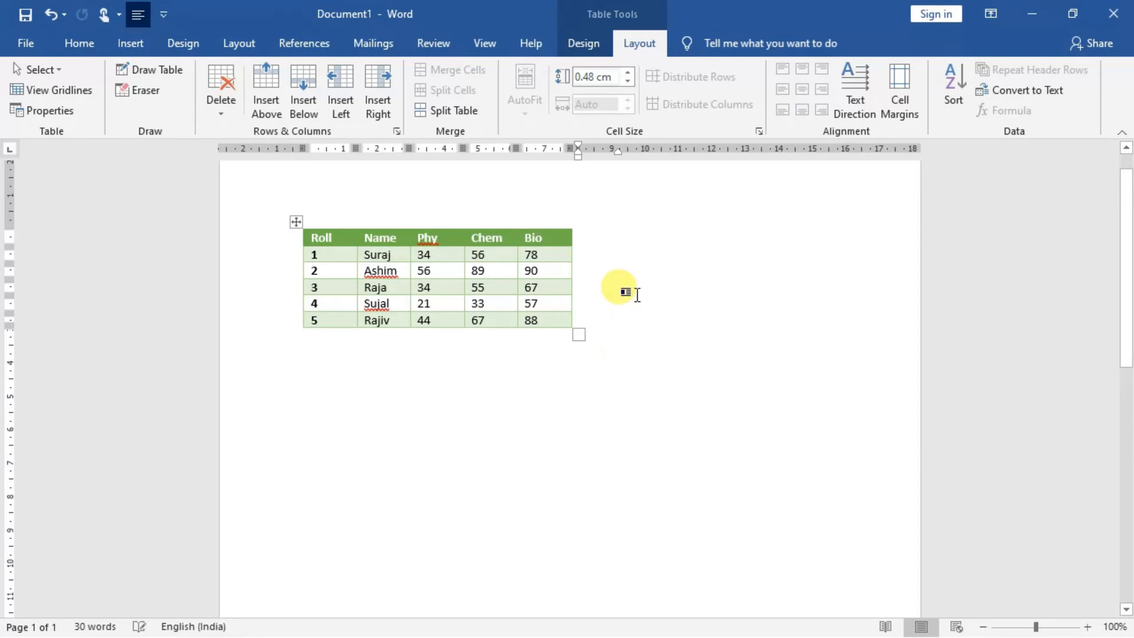
key("Return")
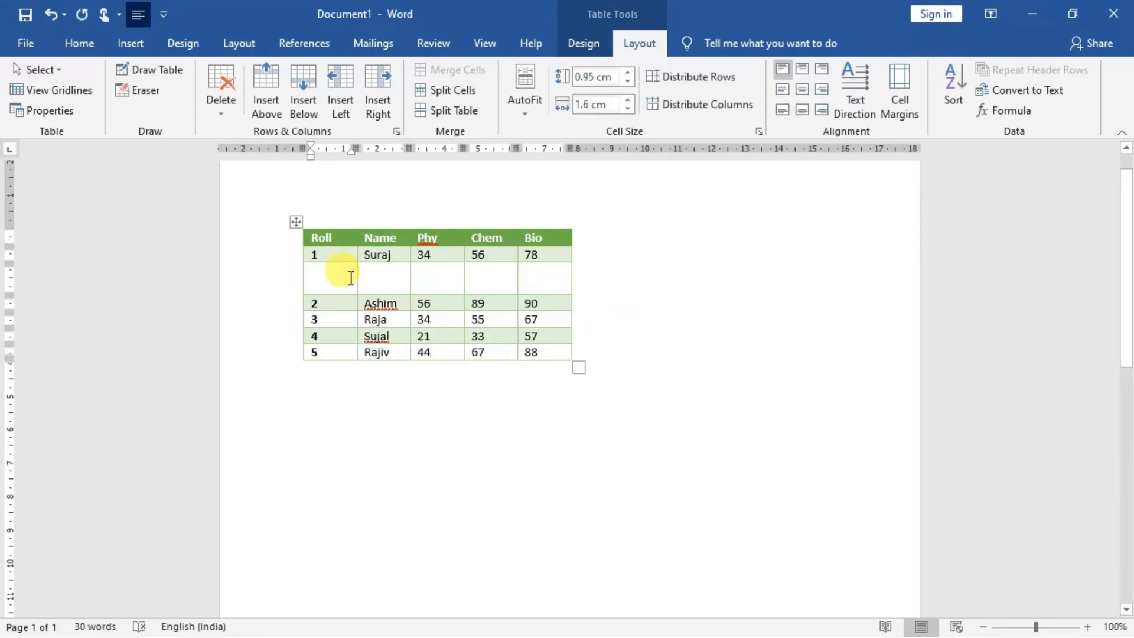
- Merge all five cells of the empty row below roll number 1 into one cell
left_click_drag(314, 276, 561, 280)
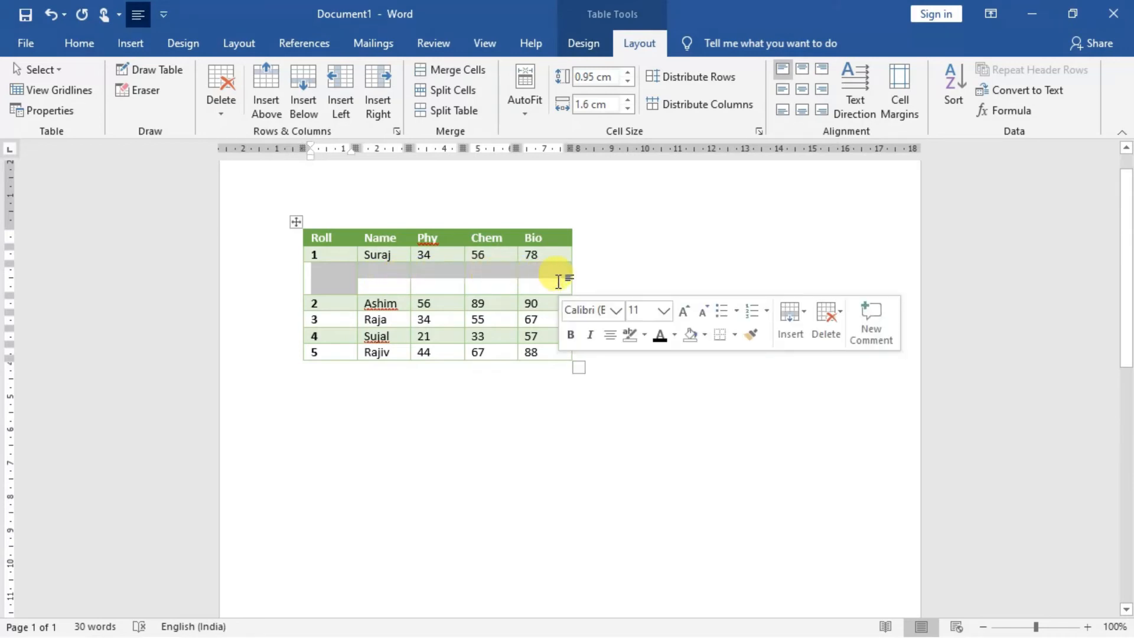
left_click(470, 74)
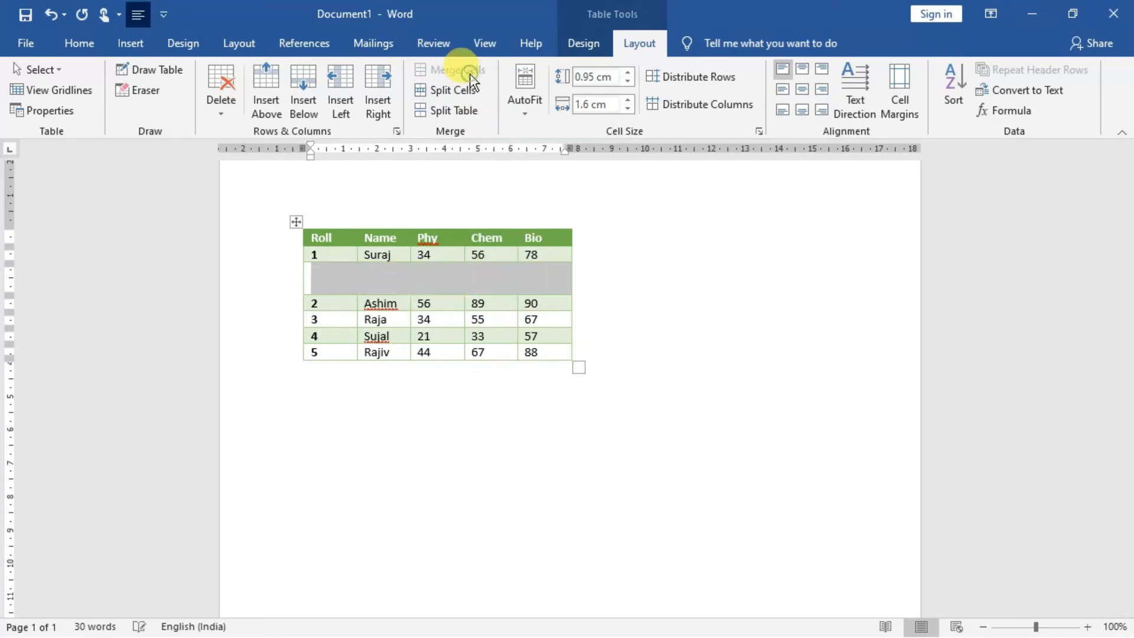
left_click(662, 317)
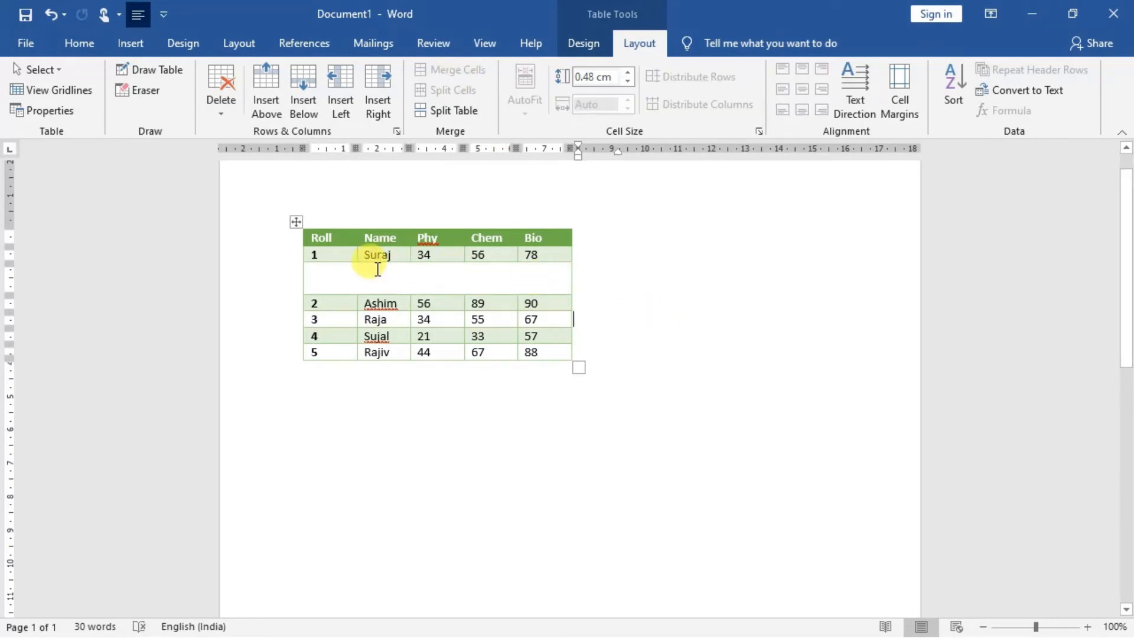
- Split the merged empty cell below roll number 1 into 5 columns and 1 row
left_click_drag(323, 274, 530, 280)
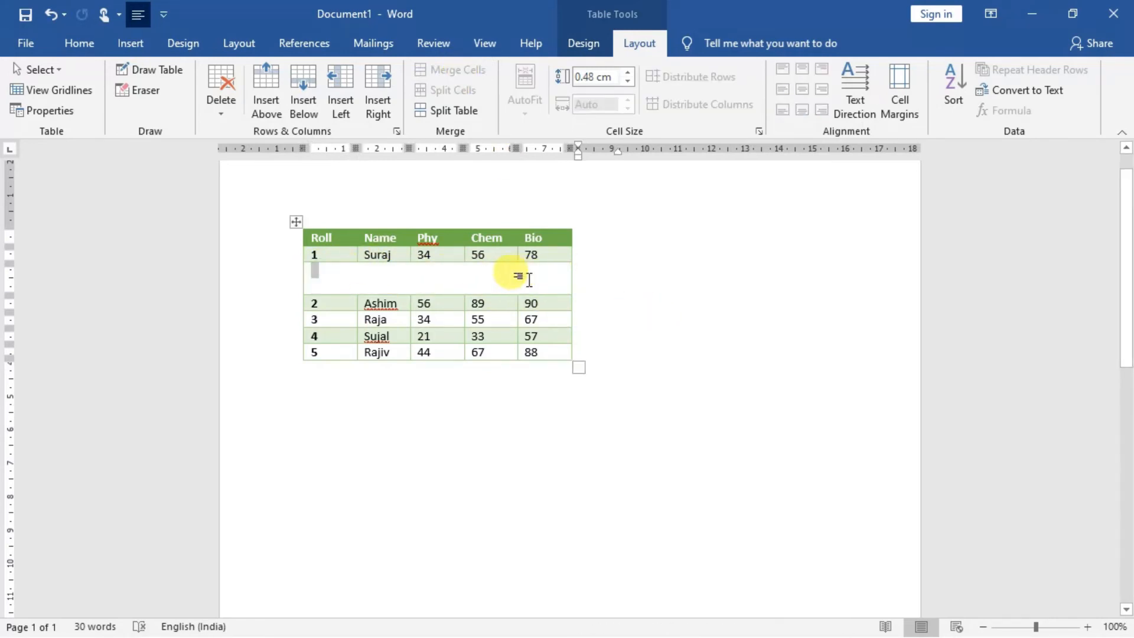
left_click(471, 89)
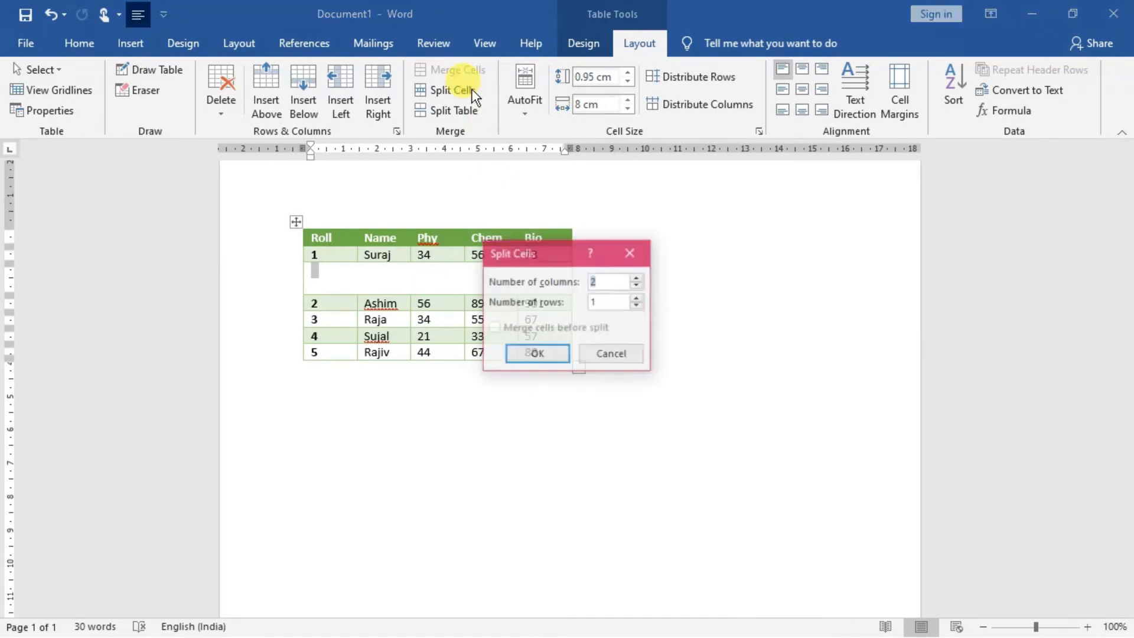
left_click_drag(554, 248, 712, 216)
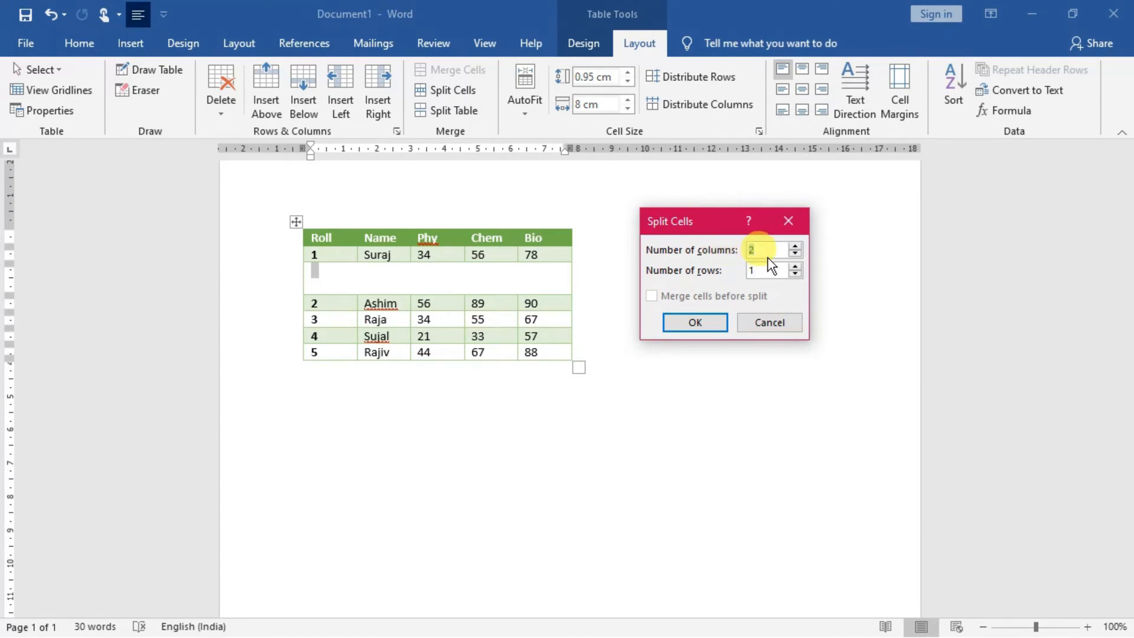
left_click(795, 246)
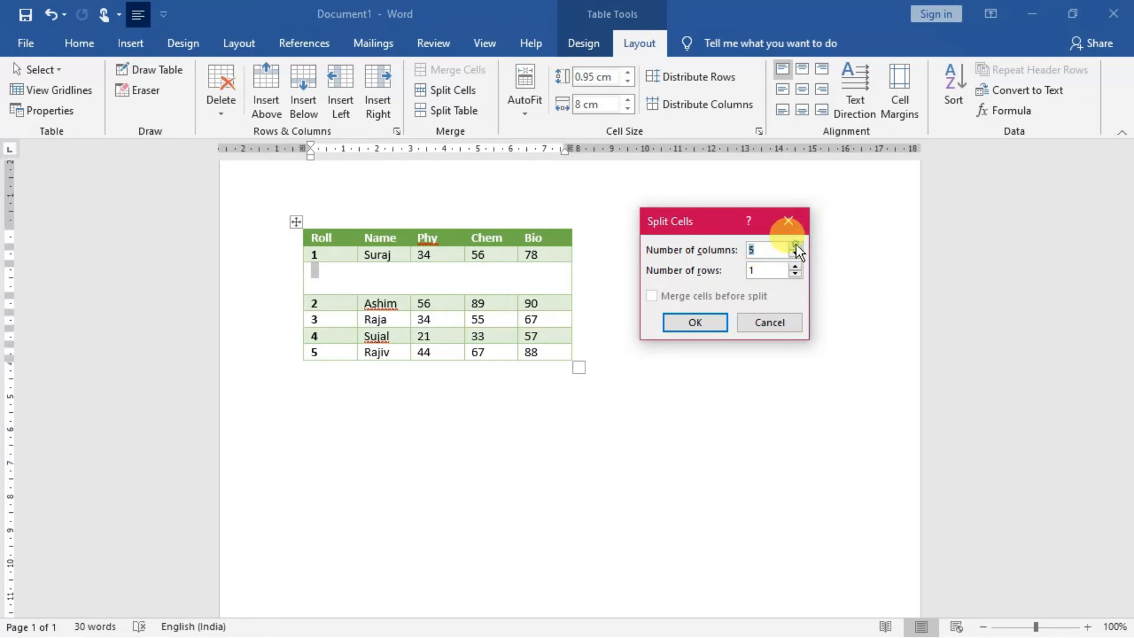
left_click(690, 322)
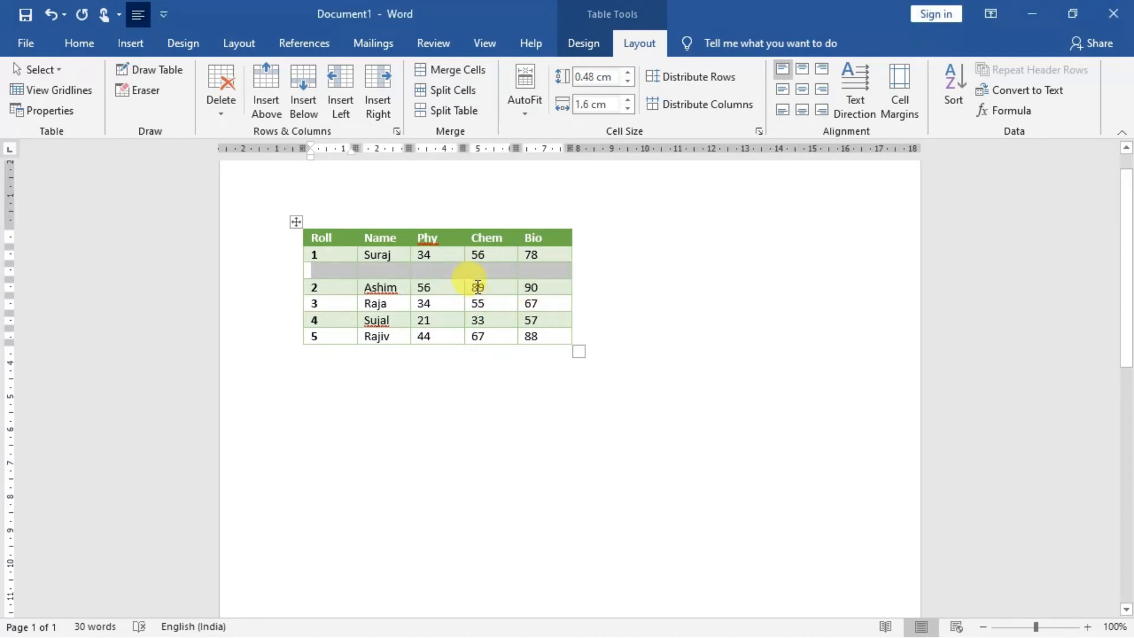
- Merge the empty row's five cells again and split the result into 3 columns and 3 rows
left_click(463, 73)
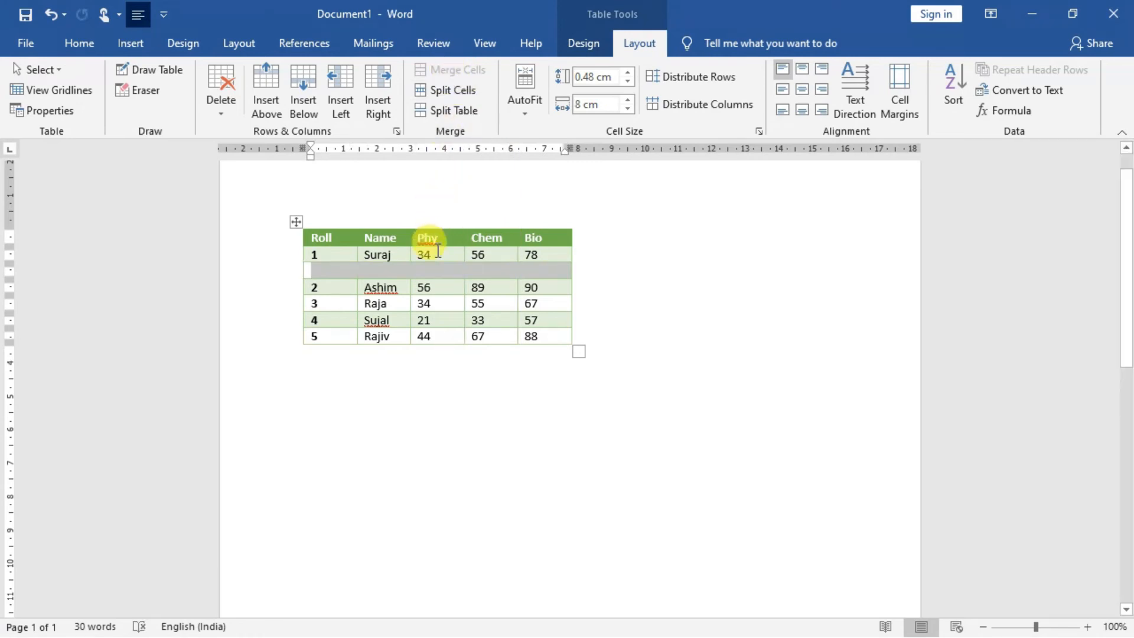
left_click(460, 90)
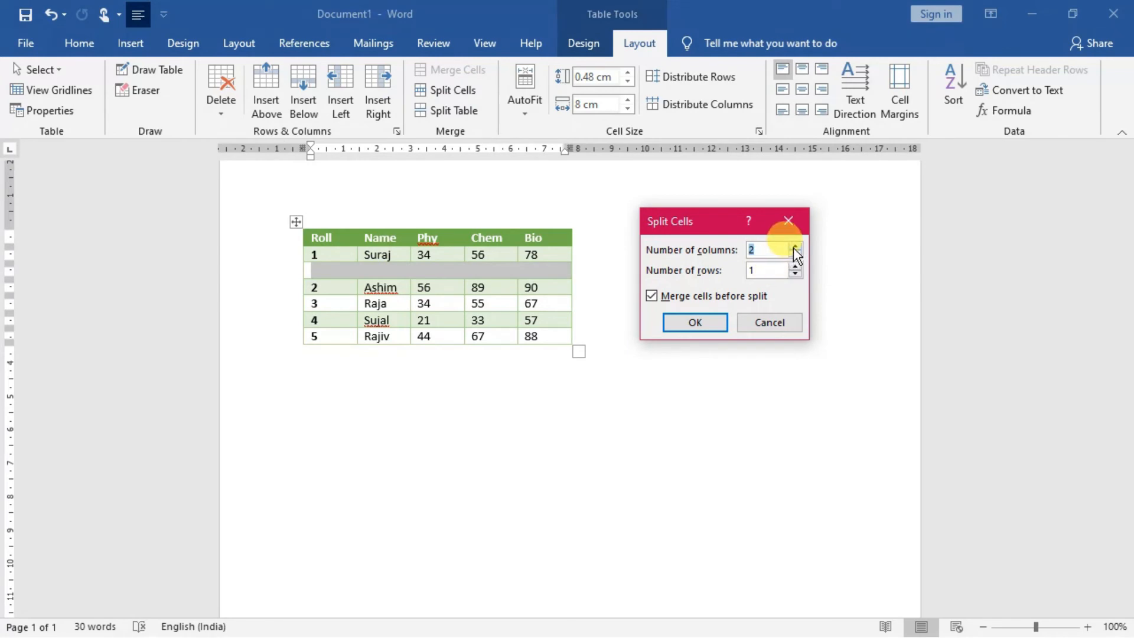
left_click(795, 246)
left_click(796, 266)
left_click(713, 321)
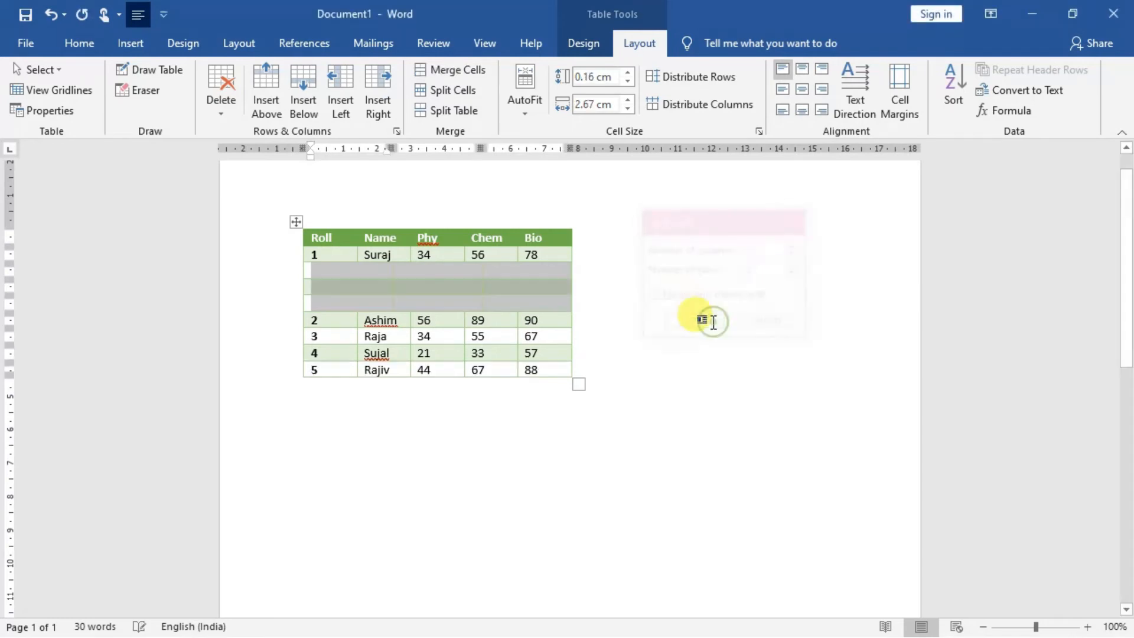
left_click(698, 324)
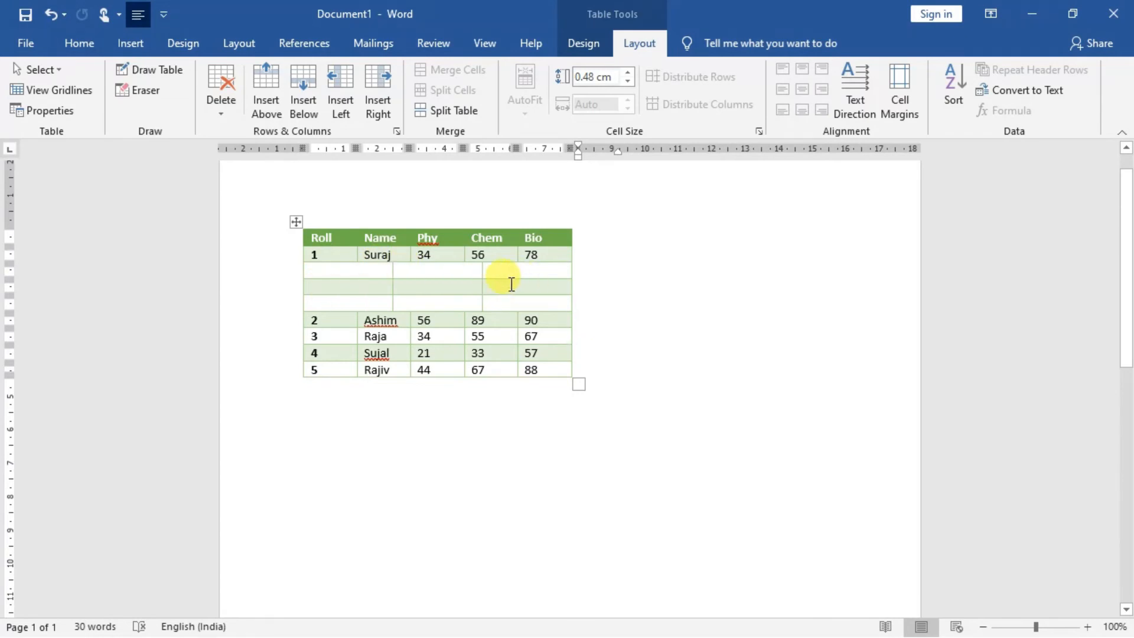
- Align the inner vertical borders of the three empty rows with the start of the Name and Chem columns
left_click_drag(482, 267, 465, 273)
right_click(393, 284)
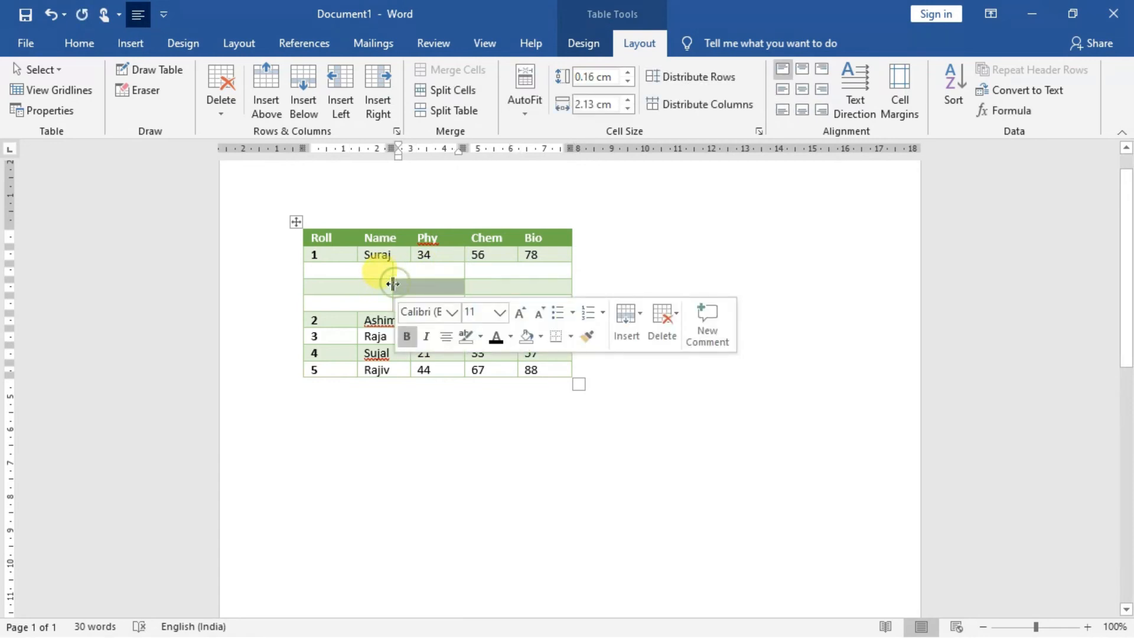
left_click_drag(393, 283, 355, 291)
right_click(357, 289)
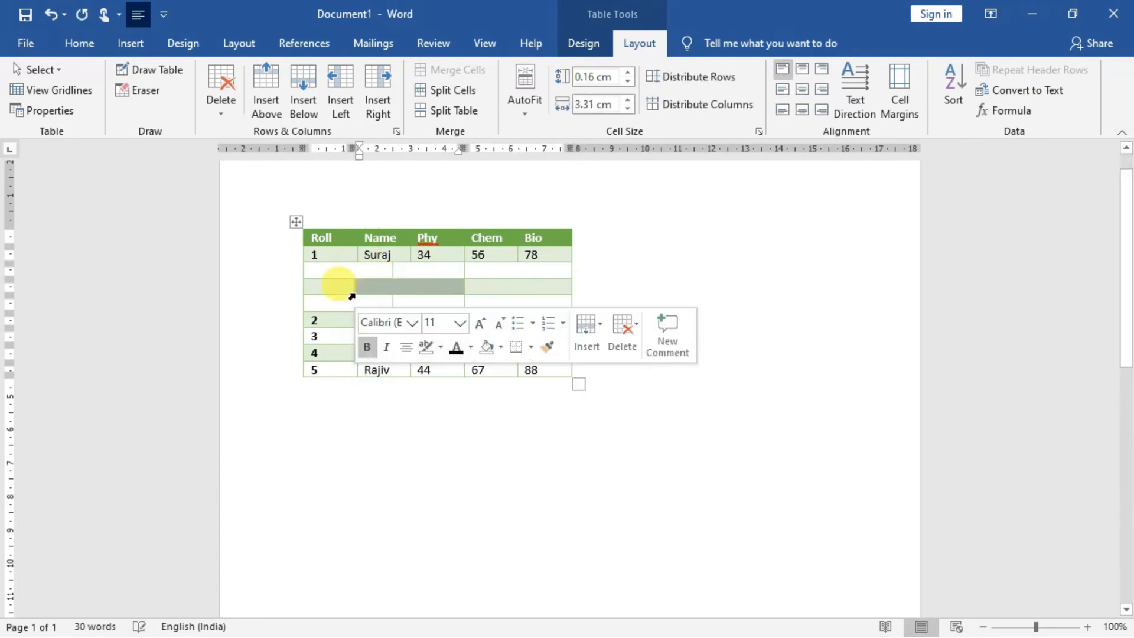
left_click(392, 273)
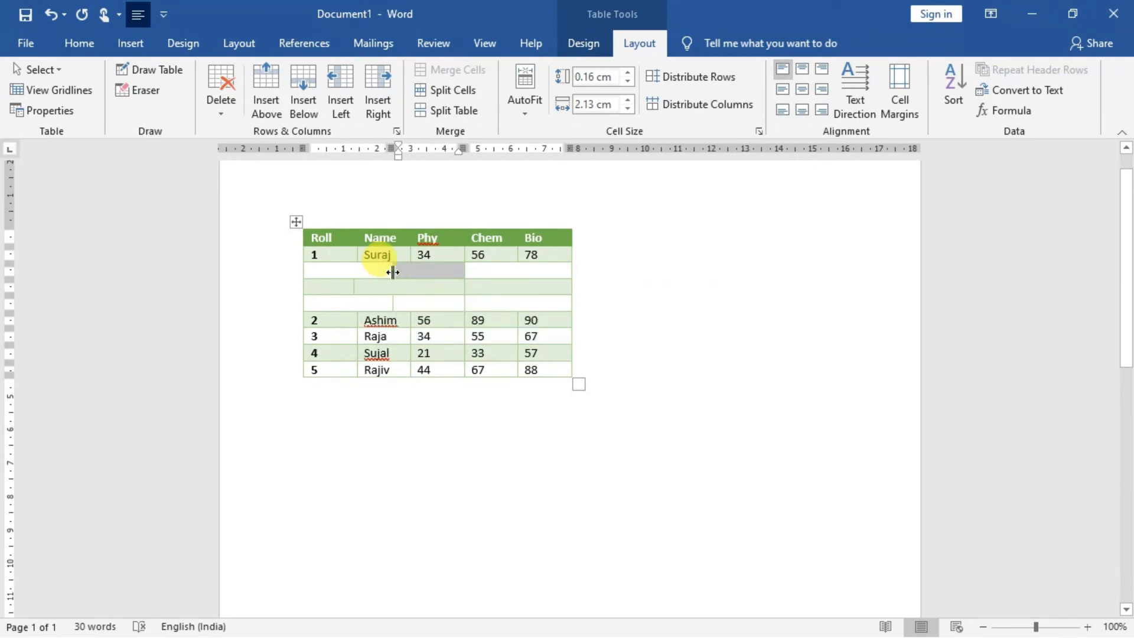
right_click(393, 273)
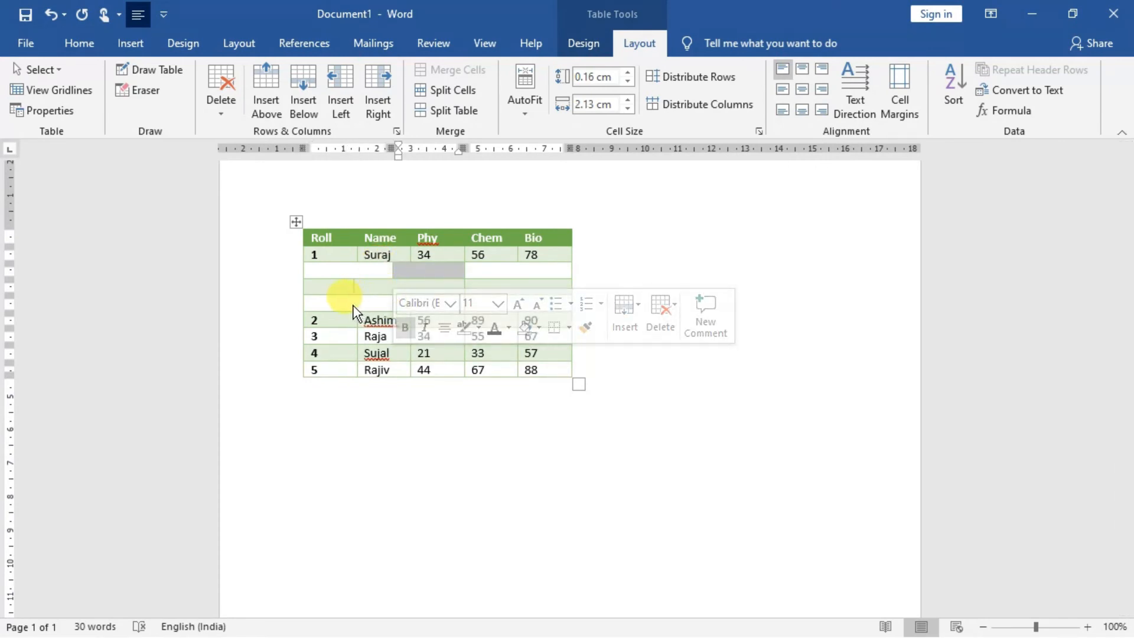
left_click(538, 272)
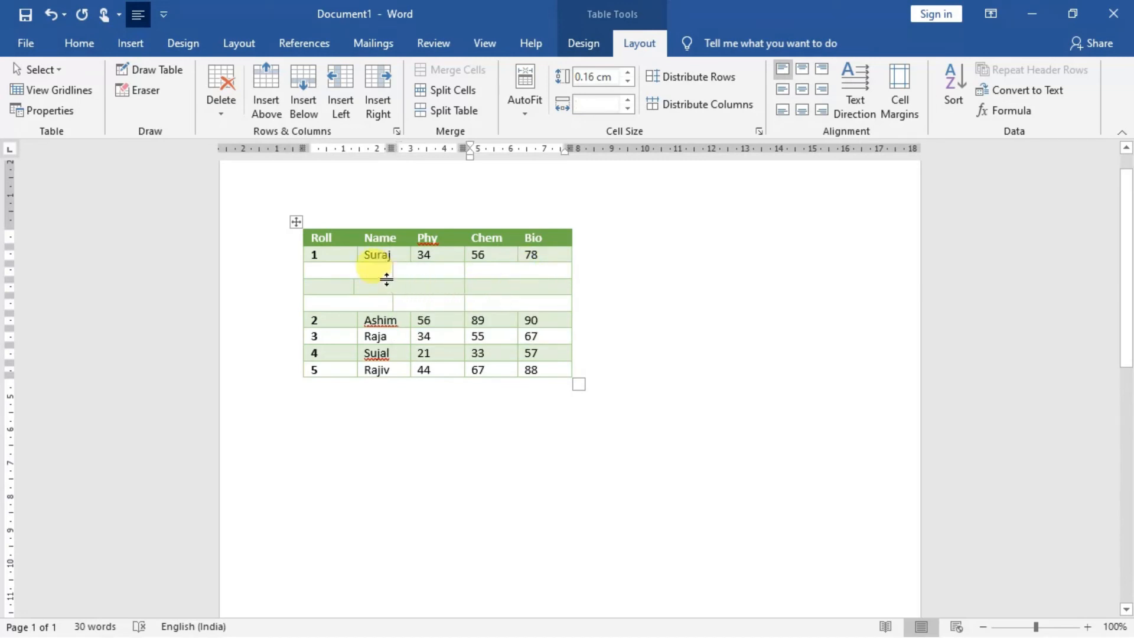
left_click_drag(392, 271, 354, 271)
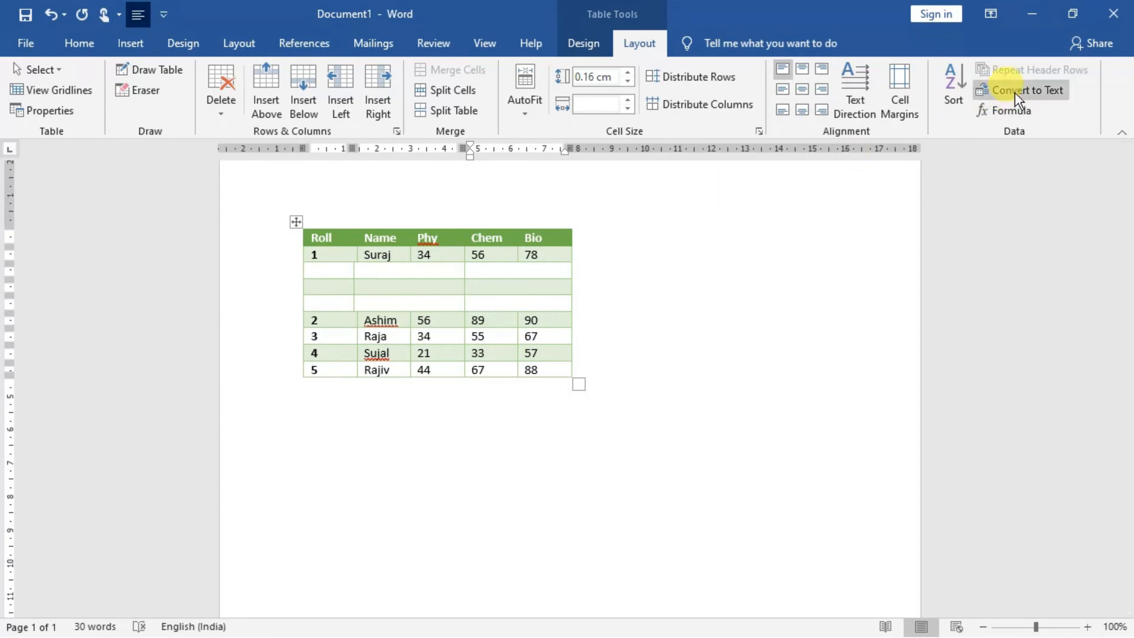
left_click(141, 46)
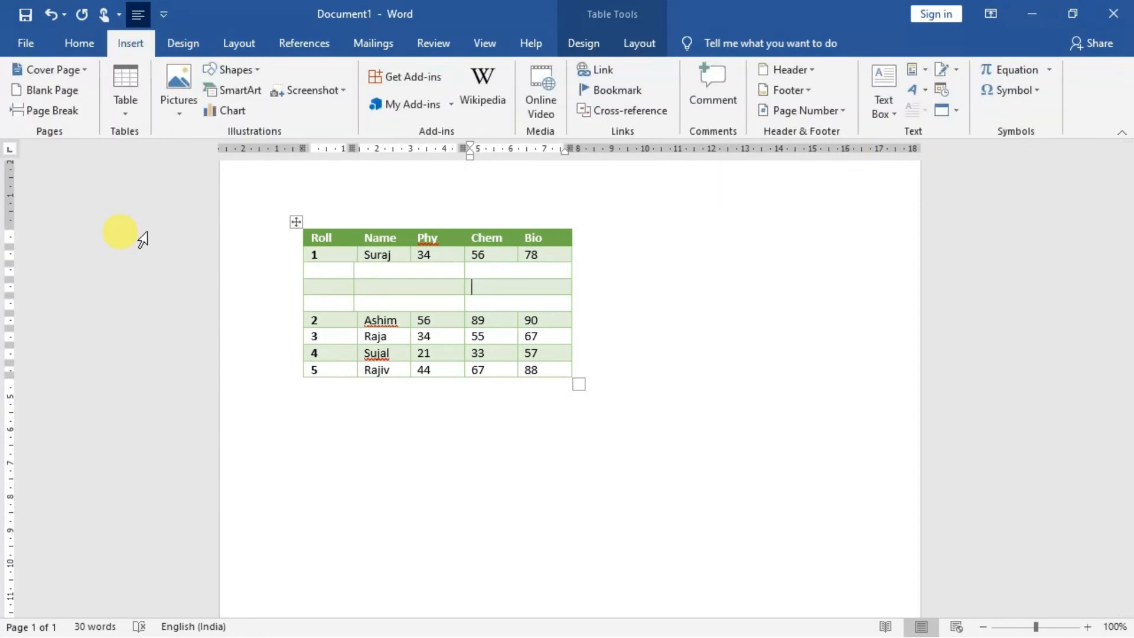
left_click(129, 107)
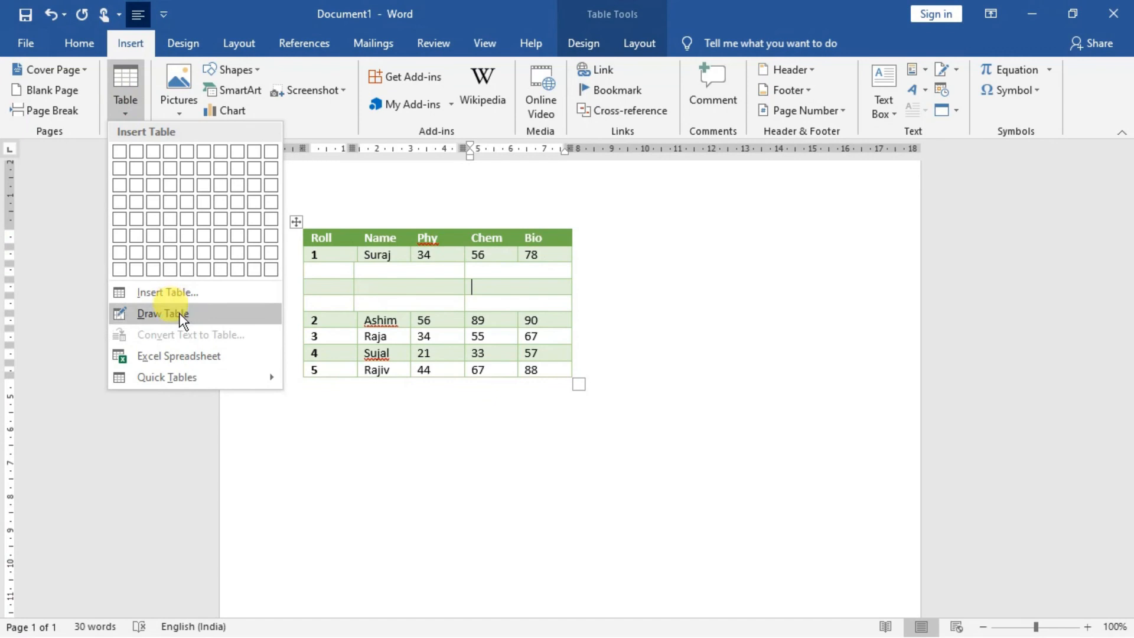
left_click(297, 224)
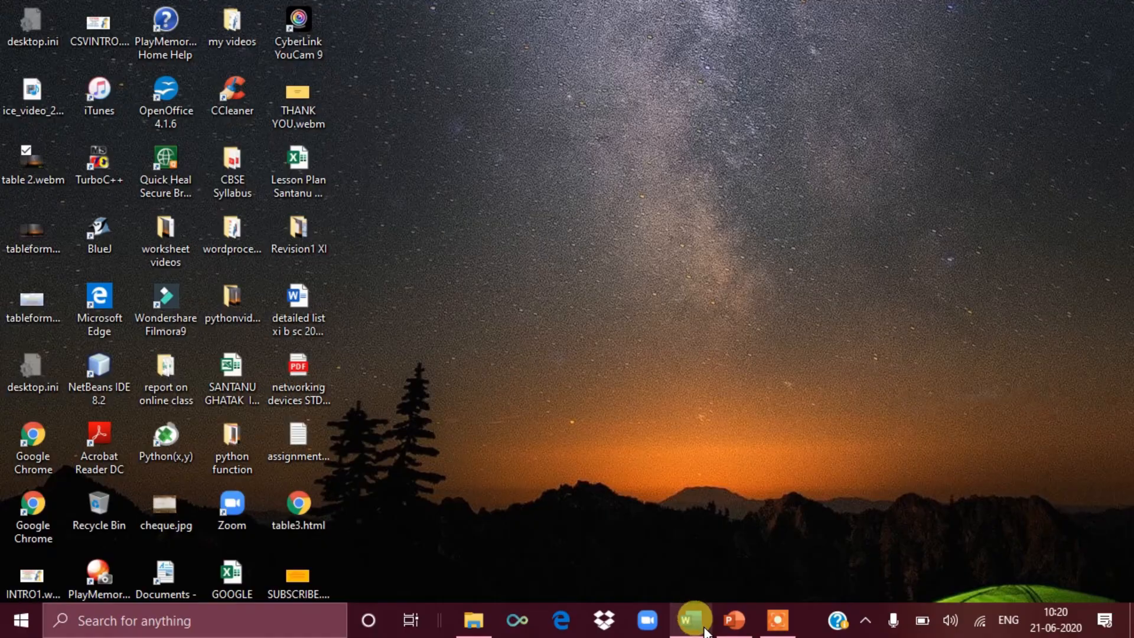
- Switch to the Word document and enter "A quick brown fox jumps over the lazy dog." on a new line below the table
left_click(704, 627)
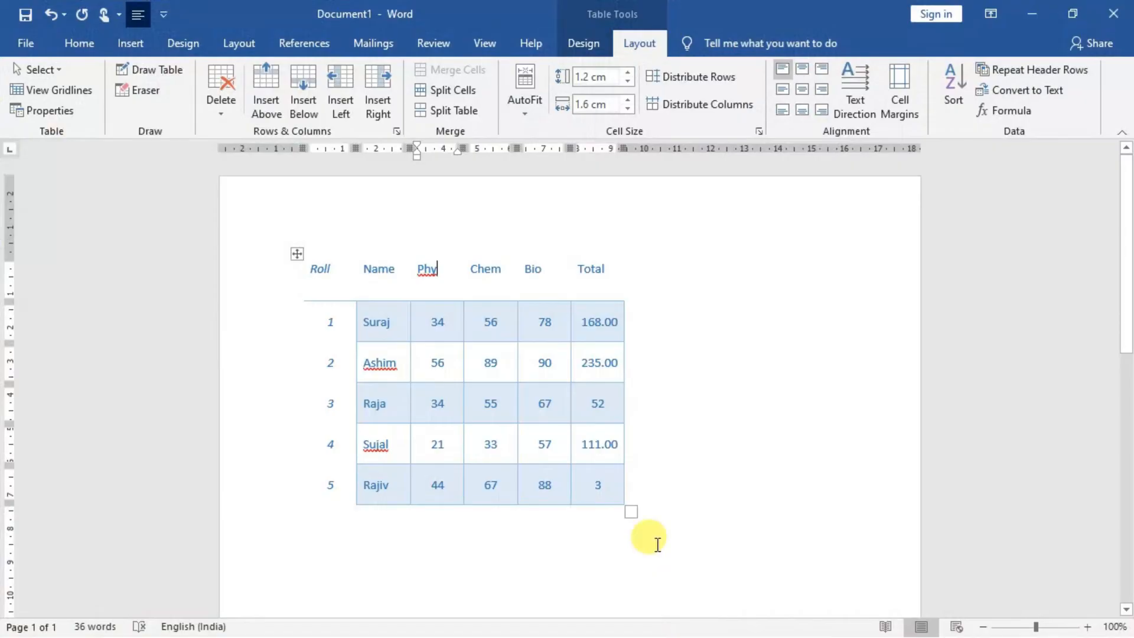
left_click(677, 516)
key("Return")
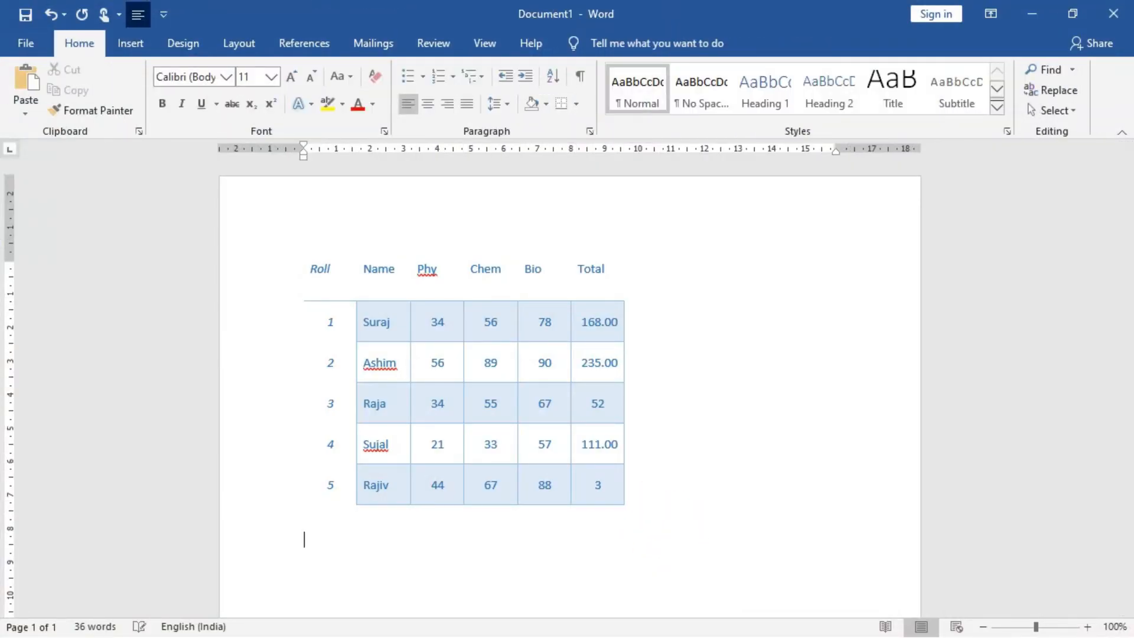
type("T")
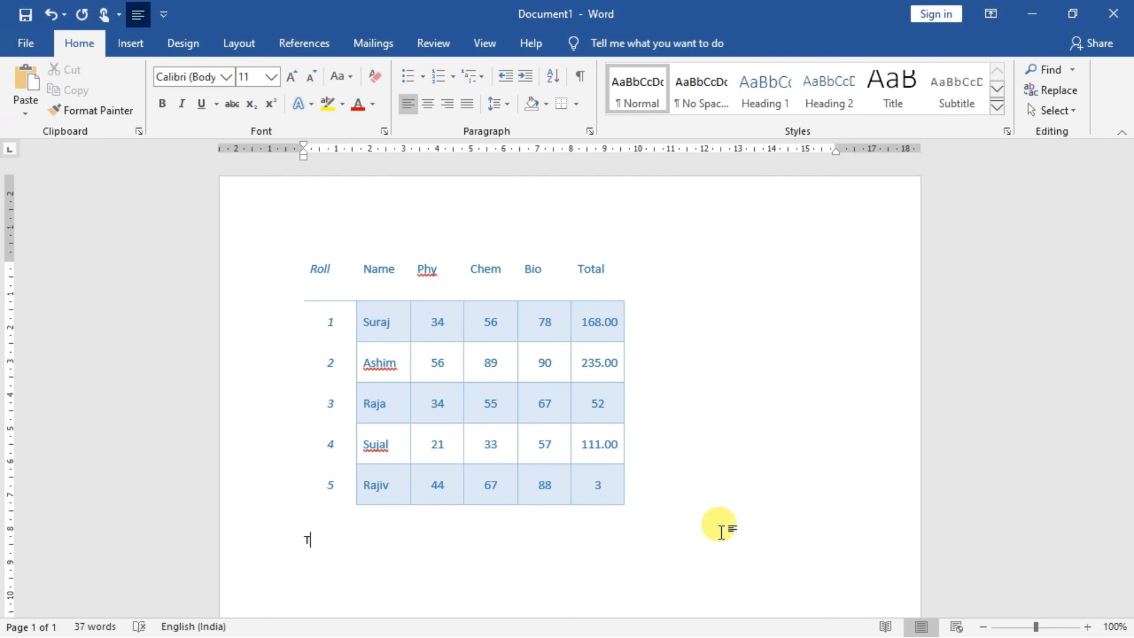
key("BackSpace")
type("Q")
key("BackSpace")
type("A qyuick")
key("BackSpace")
key("BackSpace")
key("BackSpace")
key("BackSpace")
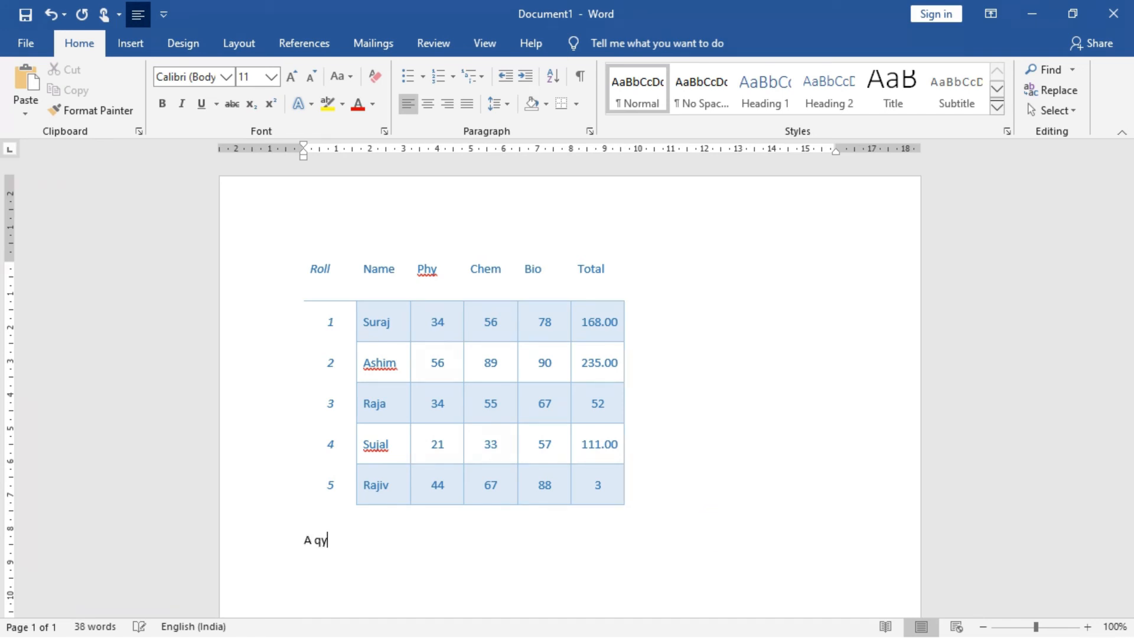
type("uick brown fox jumps over the")
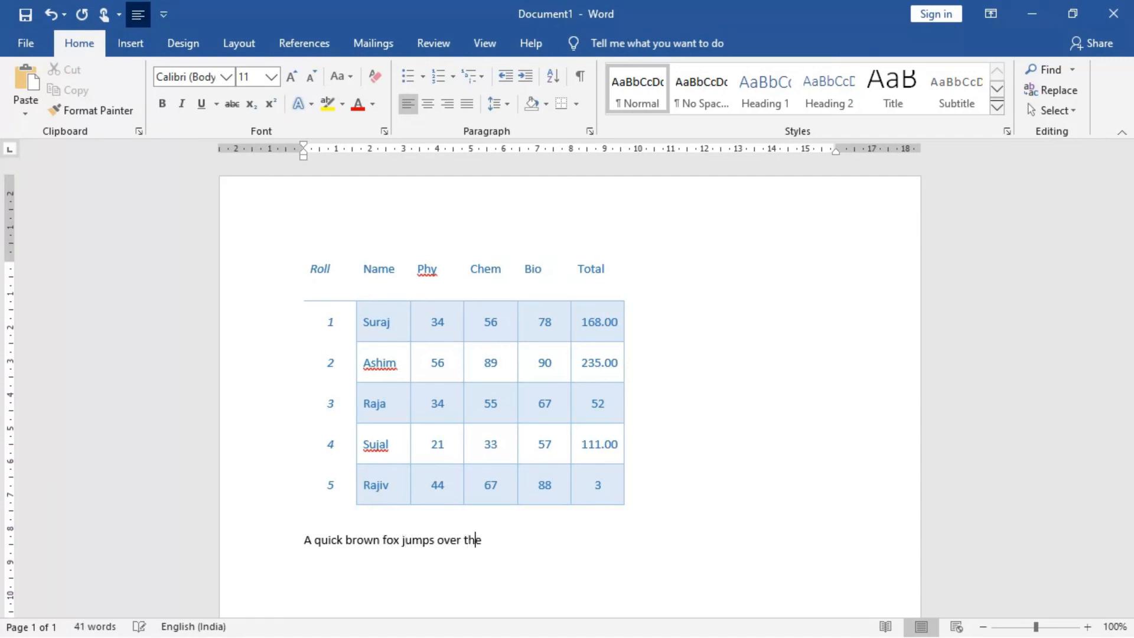
type(" aazy dog.")
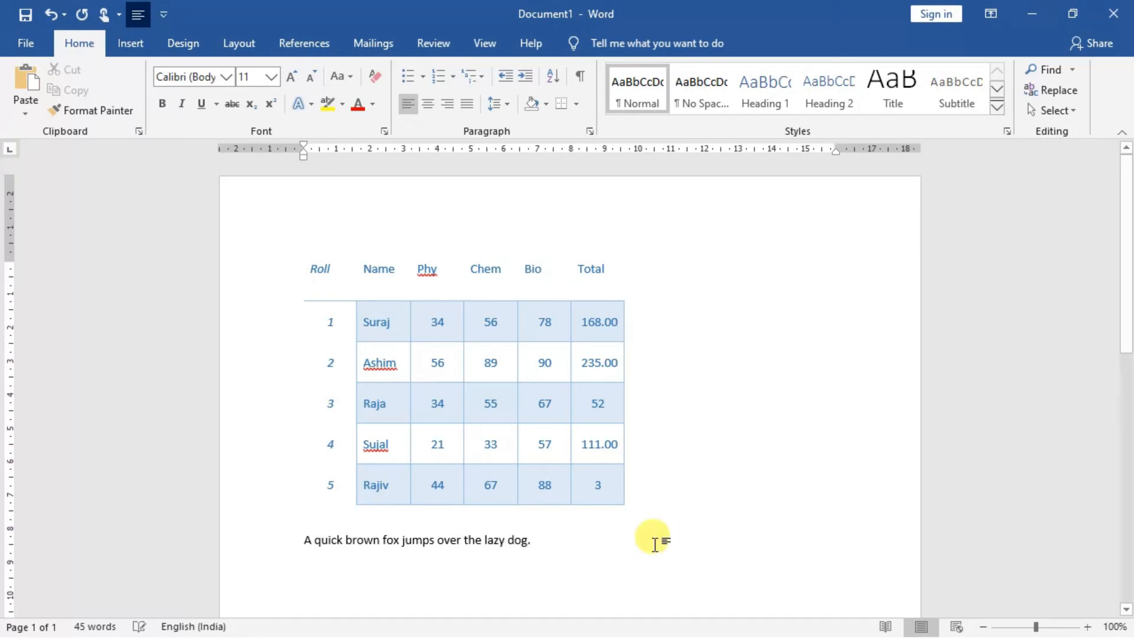
- Copy the sentence below the table and paste a duplicate on the next line
left_click(299, 542)
left_click_drag(389, 544, 561, 540)
key("ctrl+c")
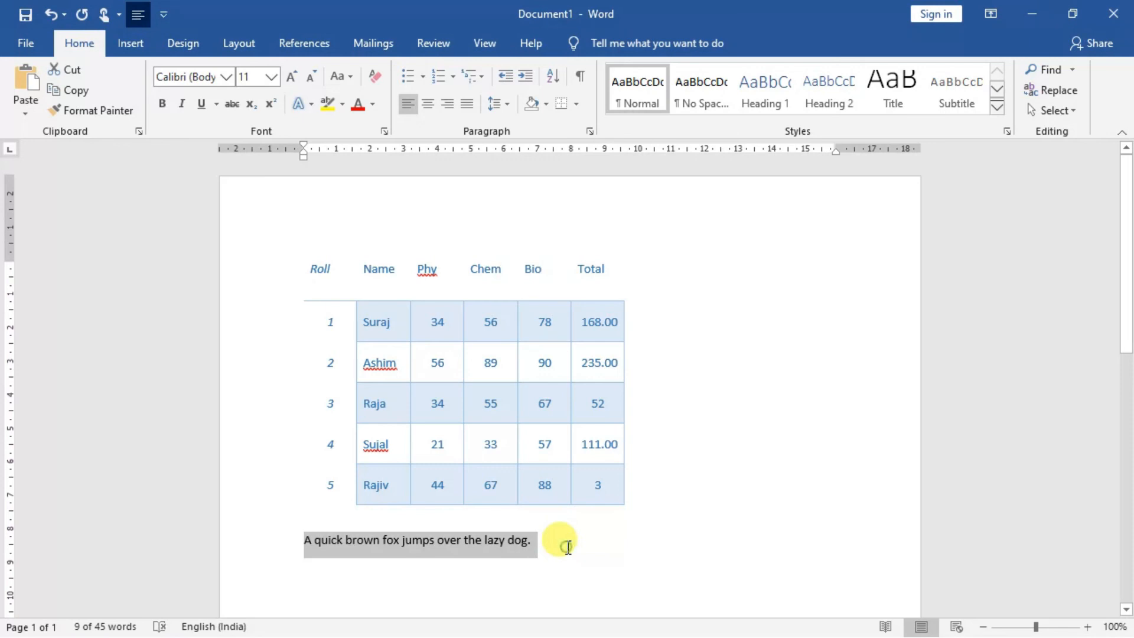
left_click(567, 546)
key("Return")
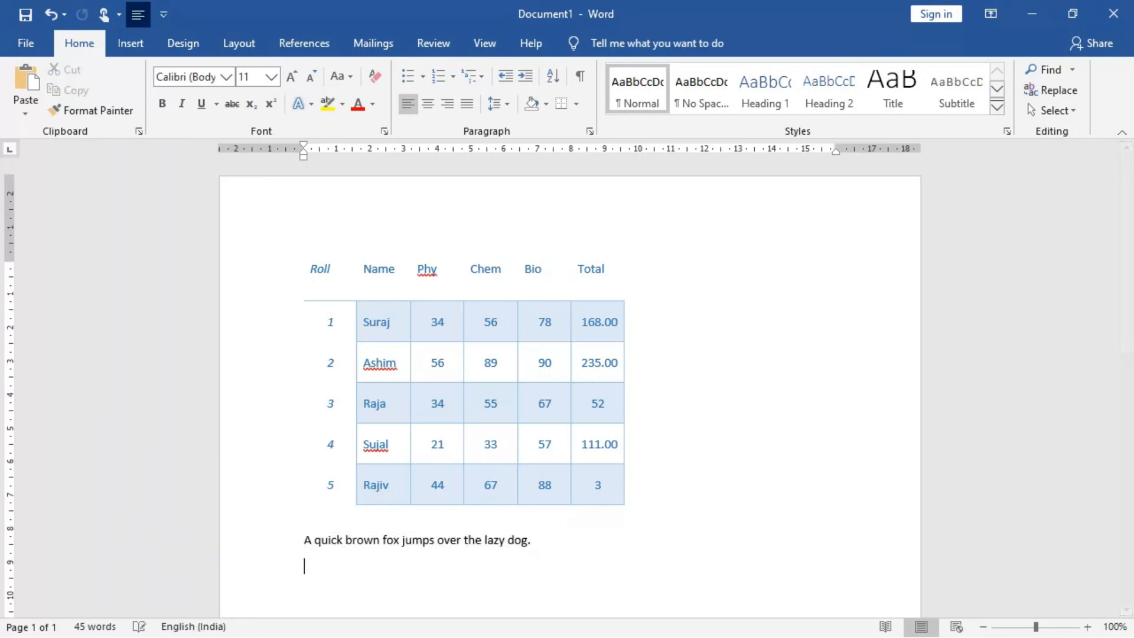
key("ctrl+v")
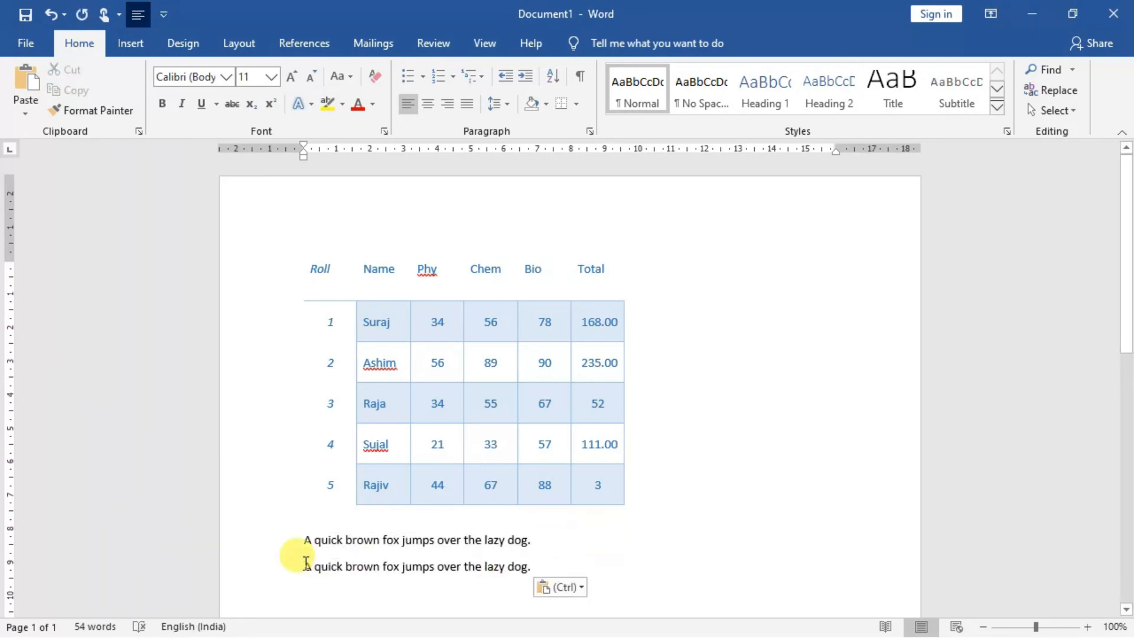
- Apply a red font color and a red text highlight to the first of the two sentences
left_click_drag(295, 544, 542, 544)
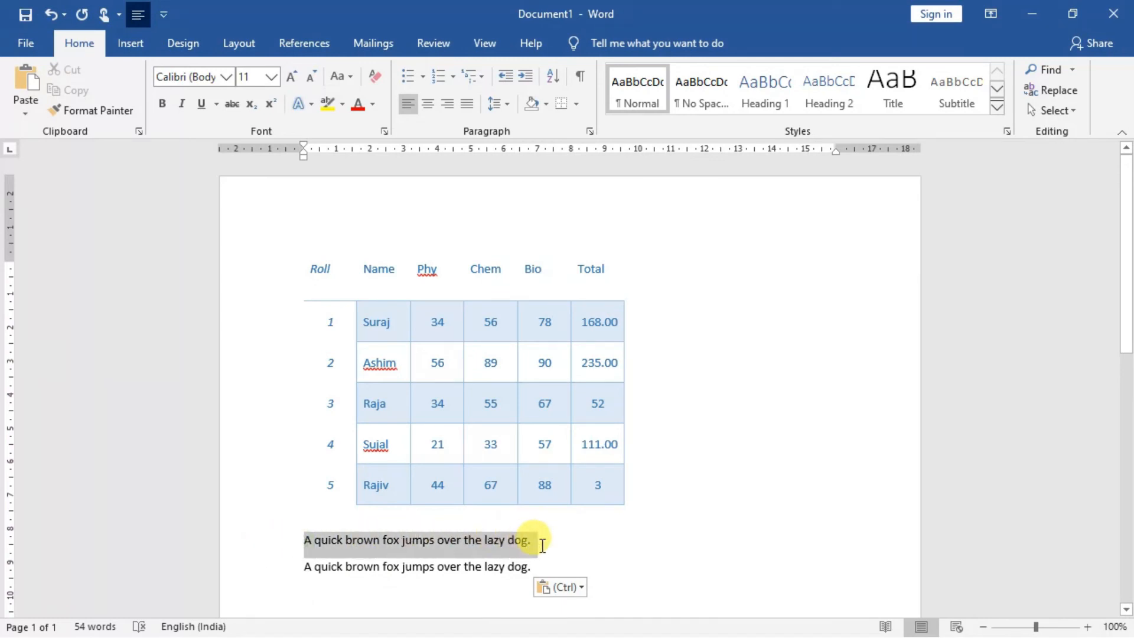
left_click(358, 105)
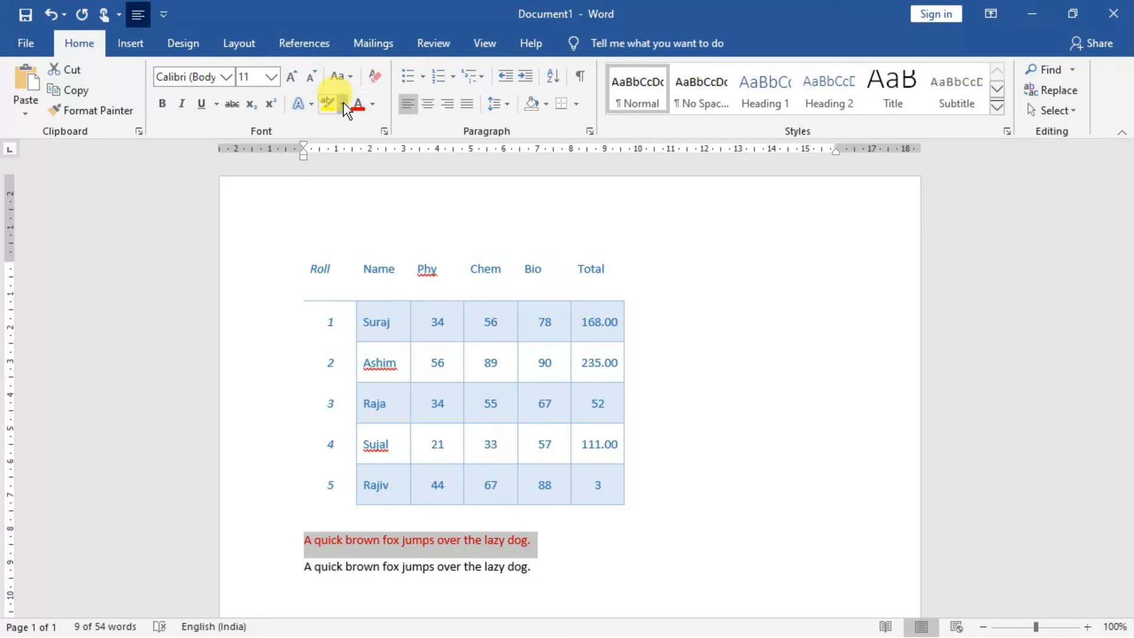
left_click(342, 103)
left_click(334, 156)
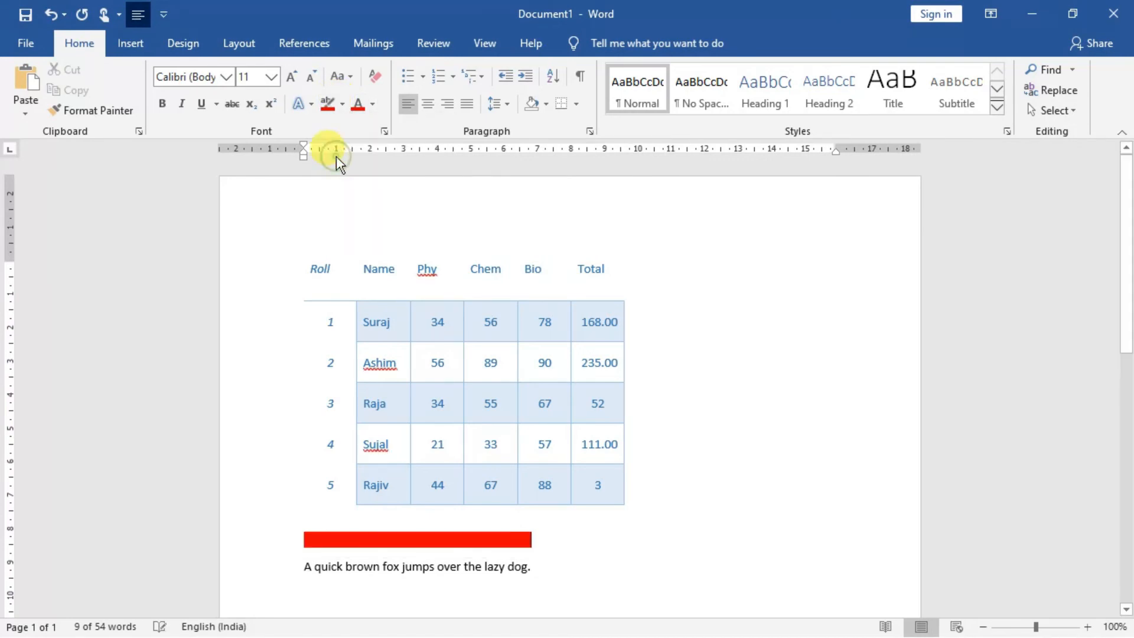
- Try to change the font color of the red-highlighted sentence to blue and to orange
left_click(373, 108)
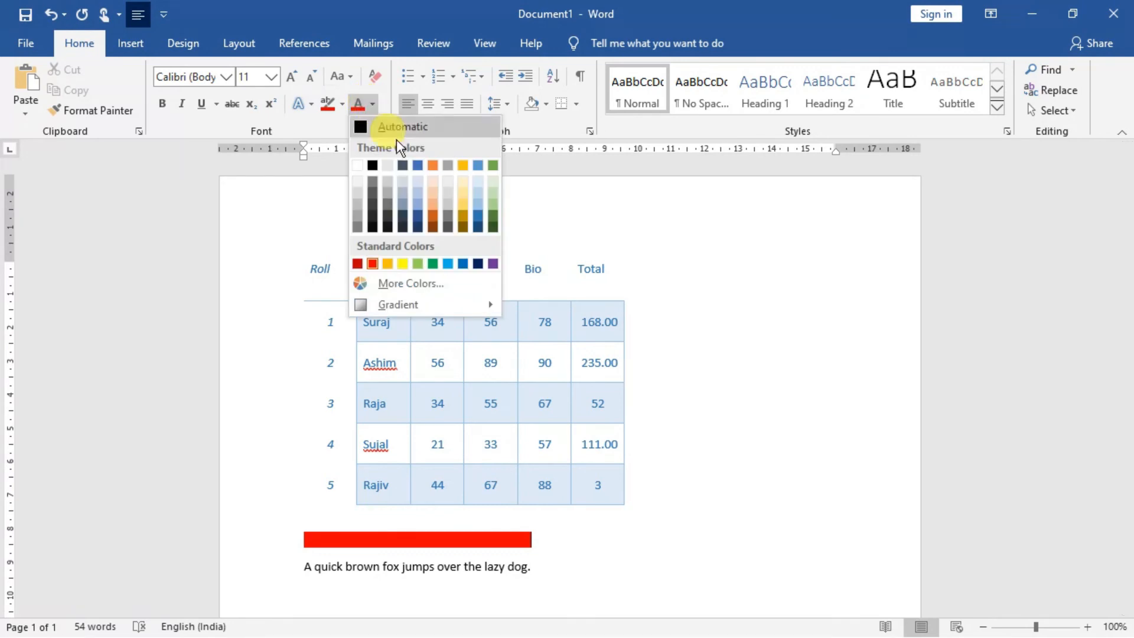
left_click(417, 168)
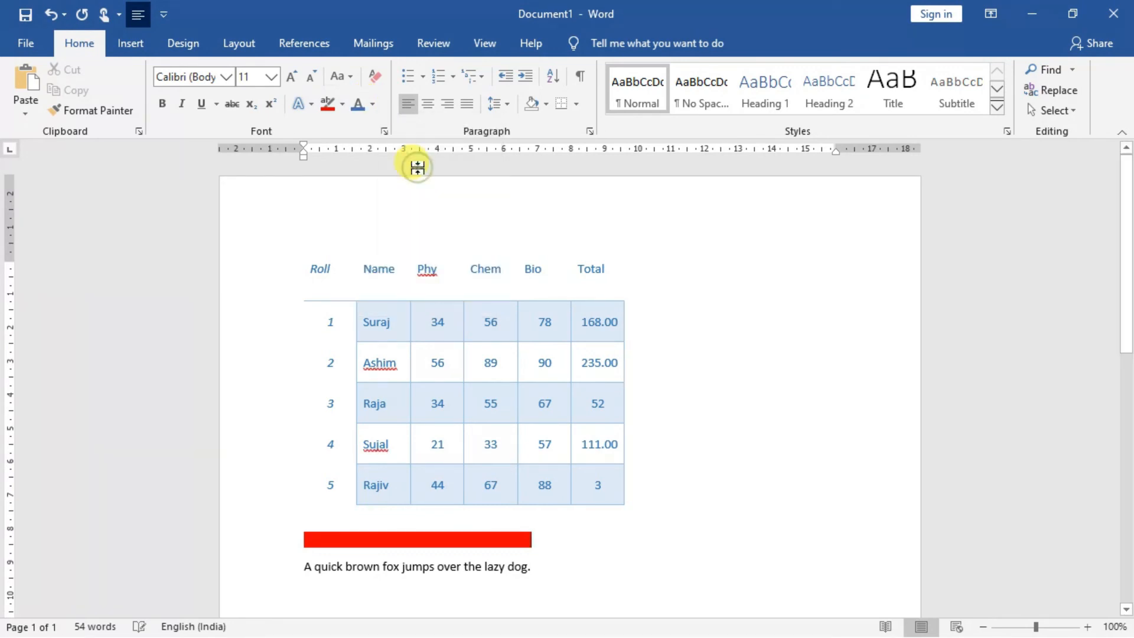
left_click(373, 105)
left_click(437, 166)
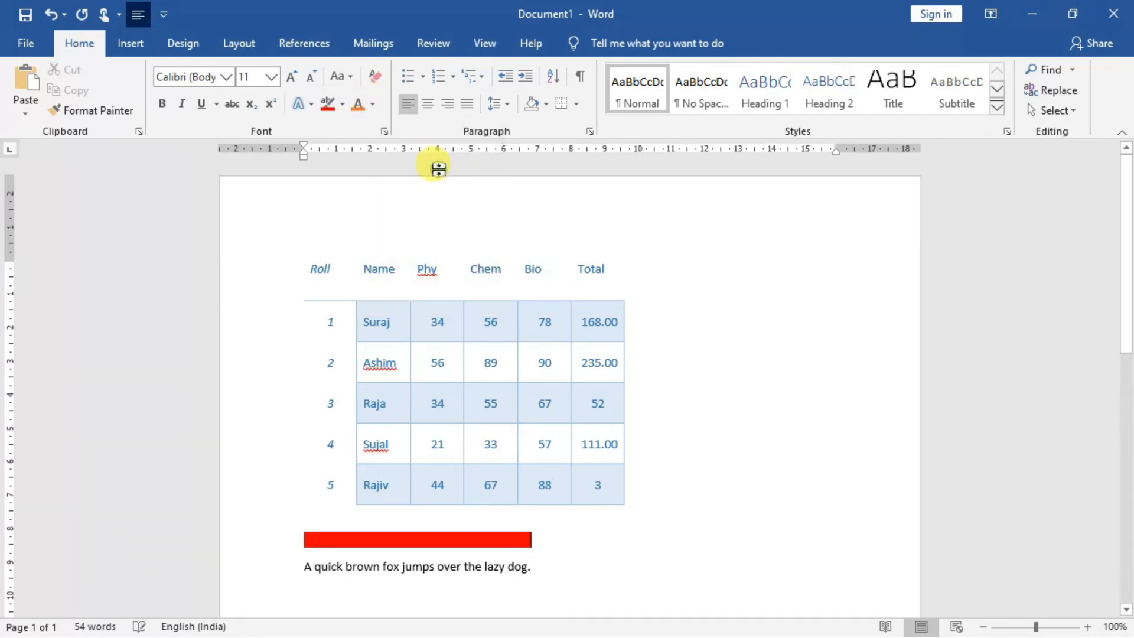
- Set the font color of the red-highlighted first sentence below the table to black
left_click_drag(534, 539, 299, 534)
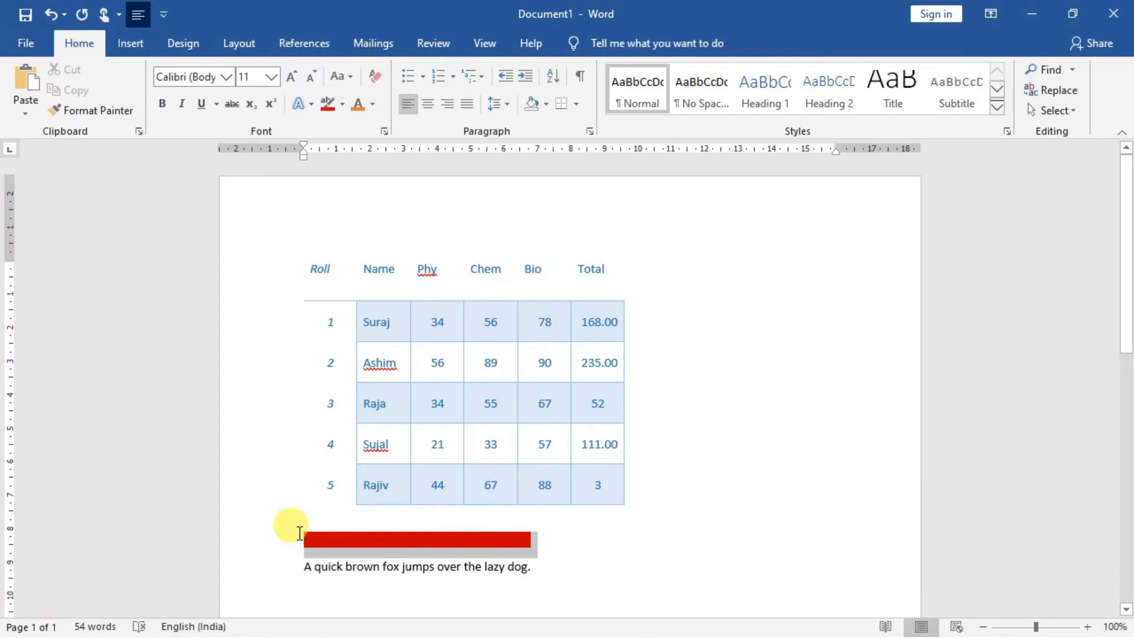
left_click(372, 104)
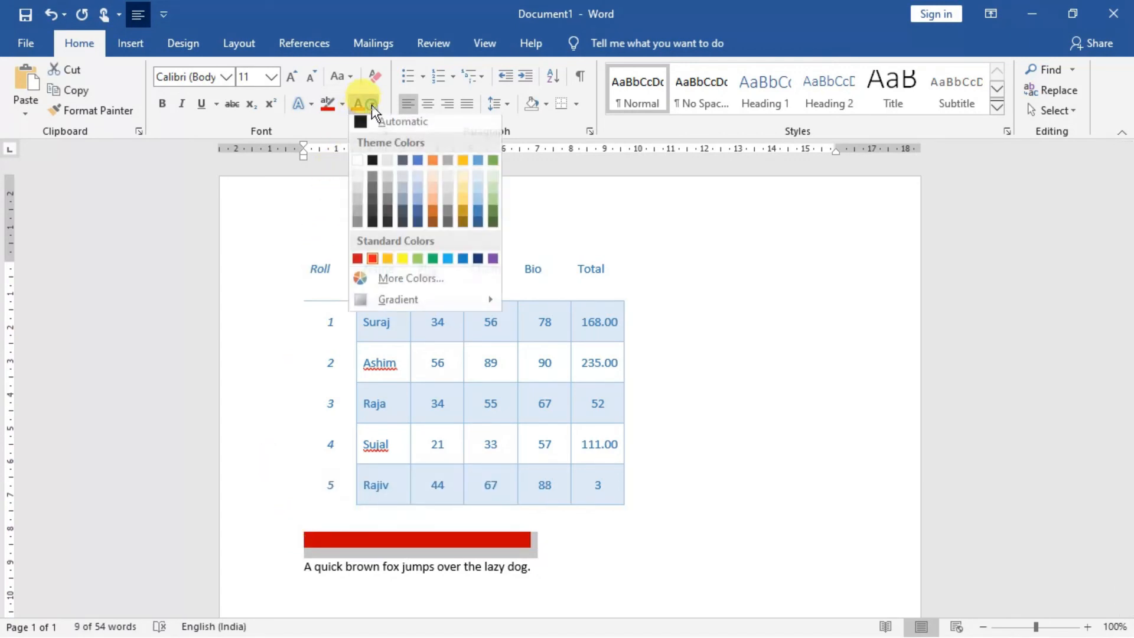
left_click(373, 165)
left_click(621, 557)
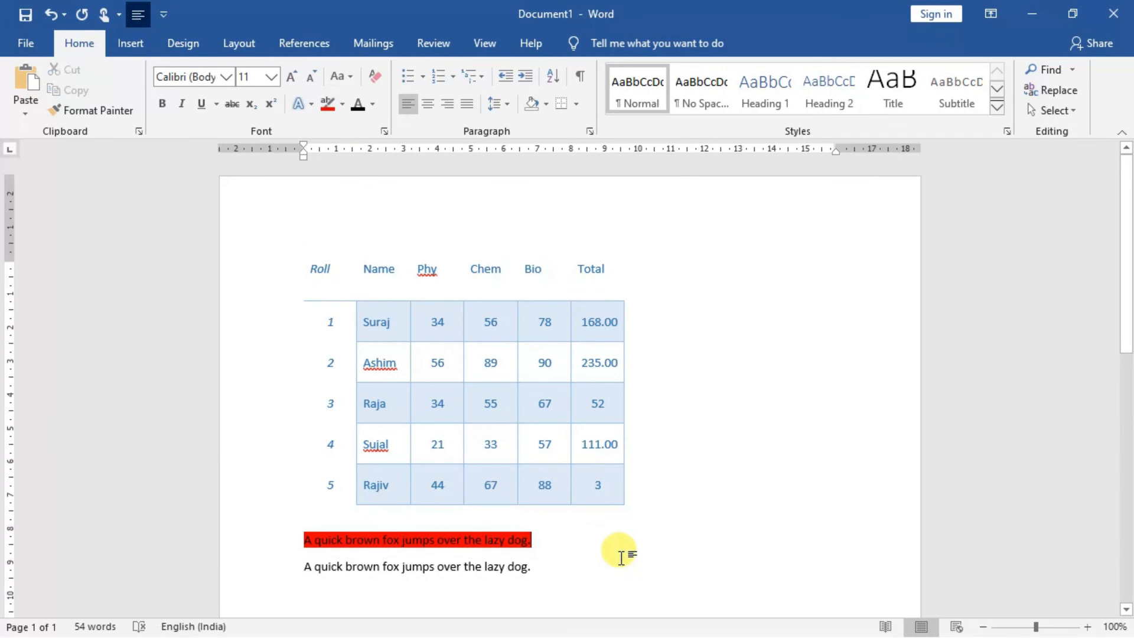
- Set the red-highlighted first sentence to font size 22 and the Times New Roman font
left_click_drag(307, 540, 582, 539)
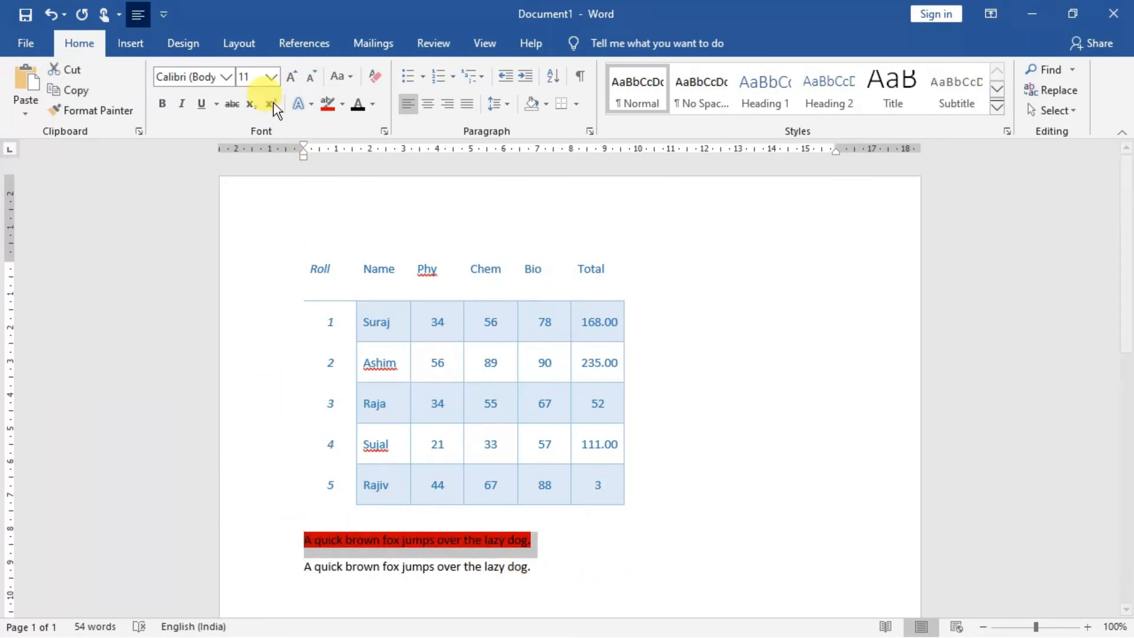
left_click(270, 73)
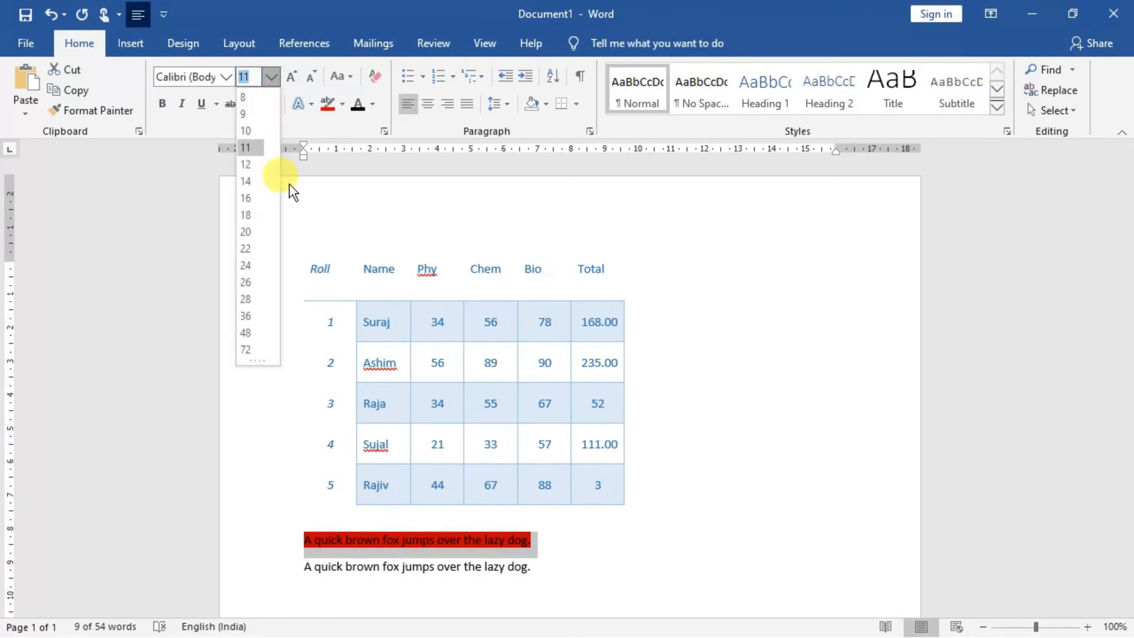
left_click(254, 254)
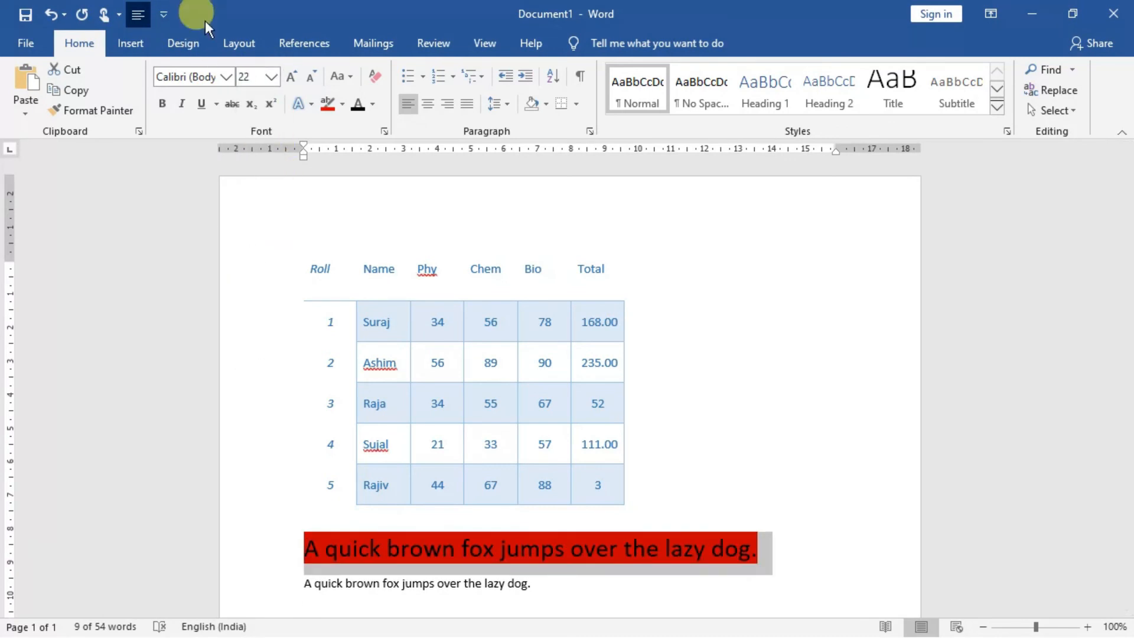
left_click(226, 77)
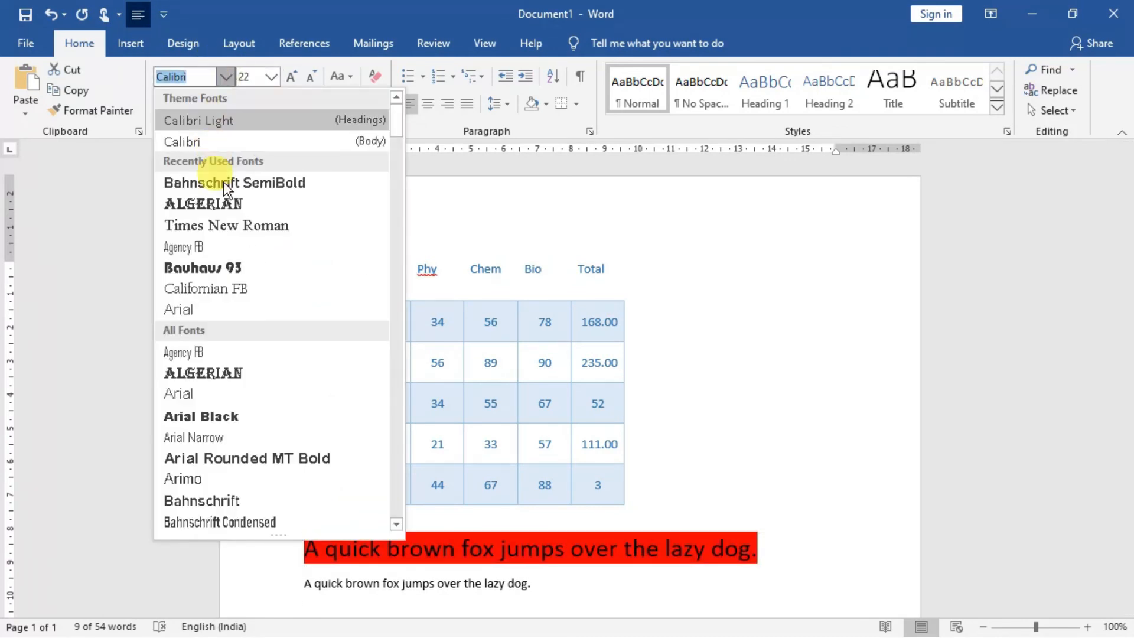
left_click(226, 223)
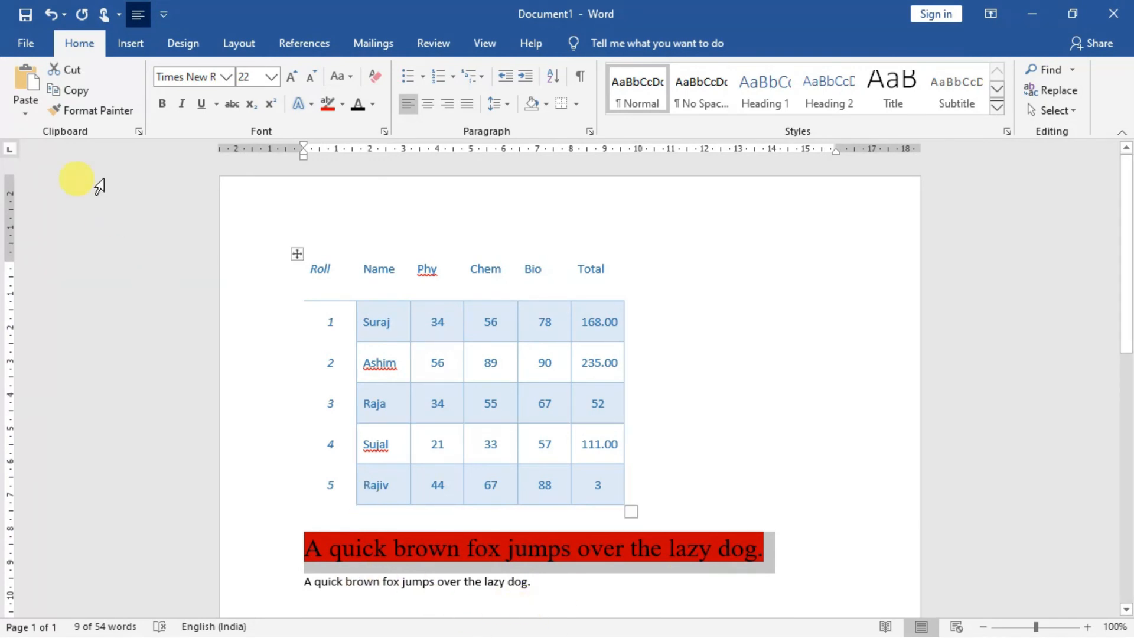
- Copy the first sentence's formatting onto the second sentence with Format Painter
left_click(97, 111)
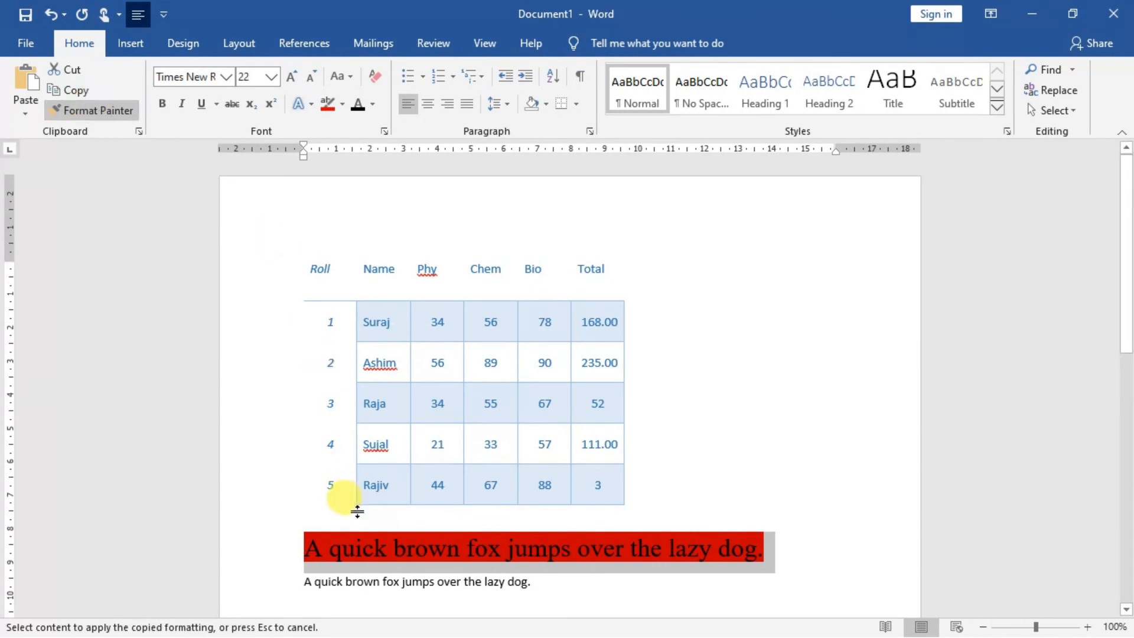
mouse_move(302, 579)
left_mouse_down()
mouse_move(562, 602)
mouse_move(568, 614)
left_mouse_up()
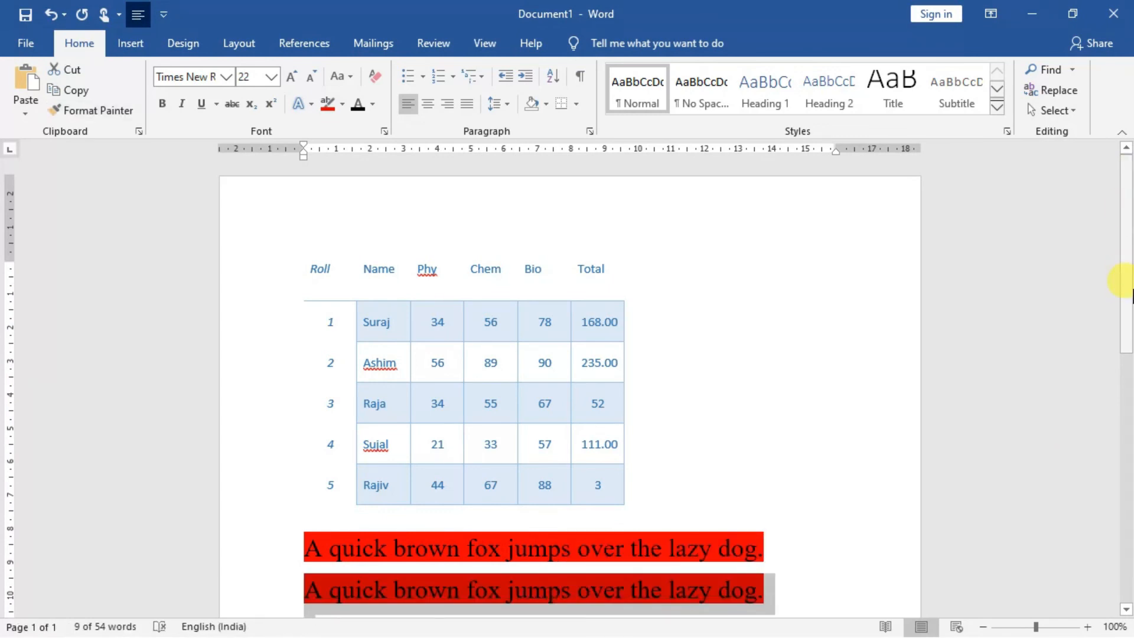
left_click_drag(1126, 310, 1125, 349)
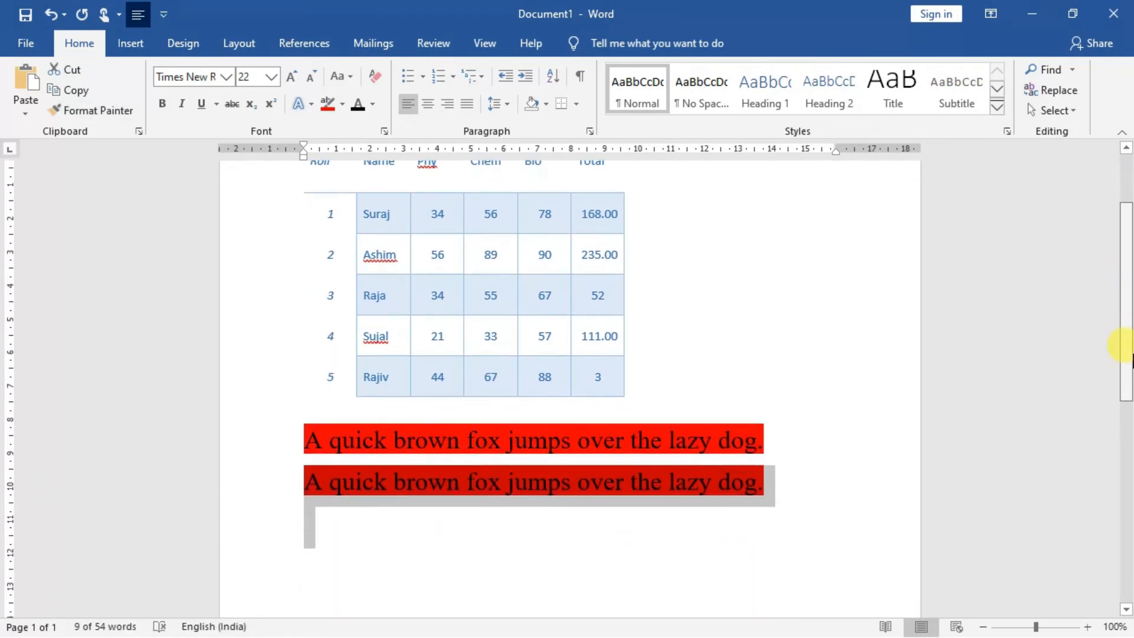
- Enter the sample text "ffsdfddfdfd" on the line below the second sentence and delete it again
left_click(810, 535)
type("ffsdfddfdfd")
key("BackSpace")
key("BackSpace")
key("BackSpace")
key("BackSpace")
key("BackSpace")
key("BackSpace")
key("BackSpace")
key("BackSpace")
key("BackSpace")
key("BackSpace")
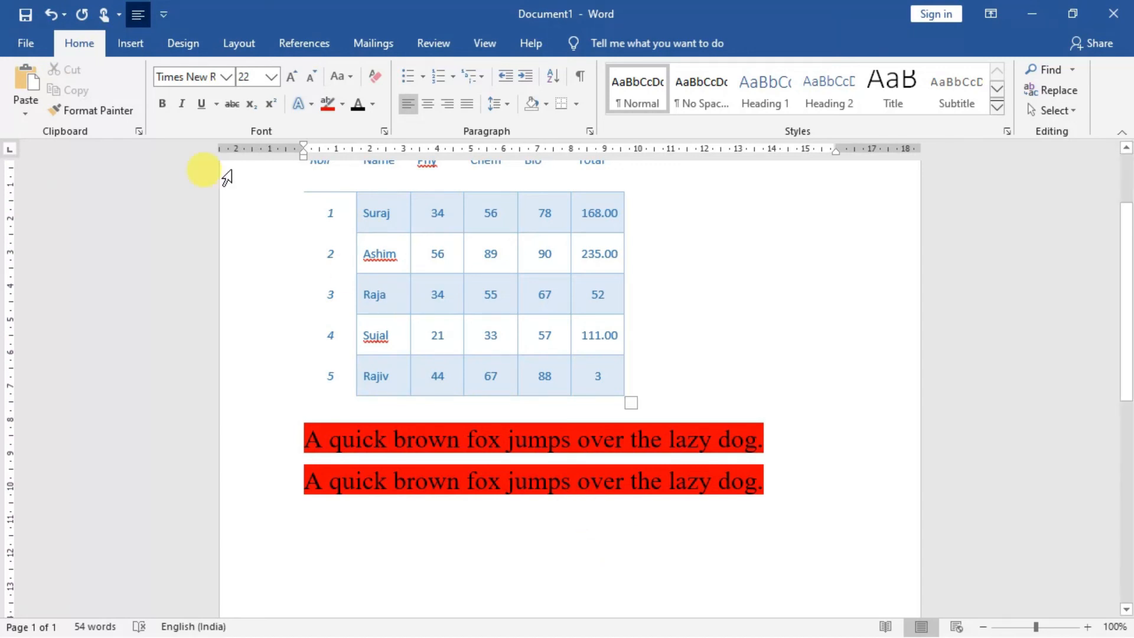
- Clear all formatting on the empty line below the two sentences and enter "dffdf" there
left_click(374, 77)
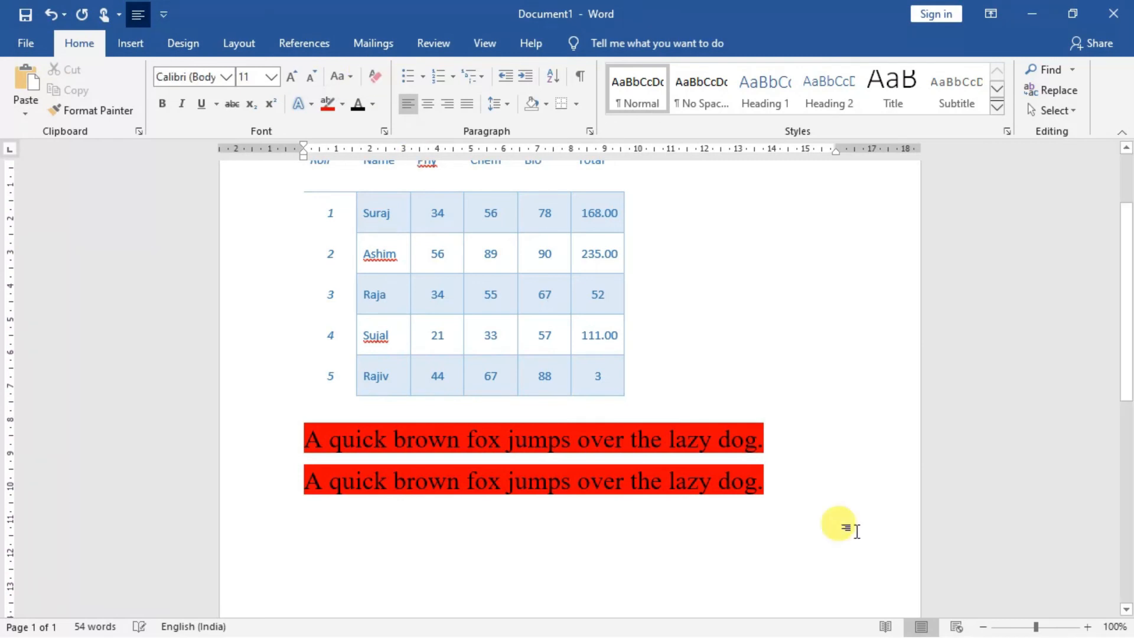
type("dffdf")
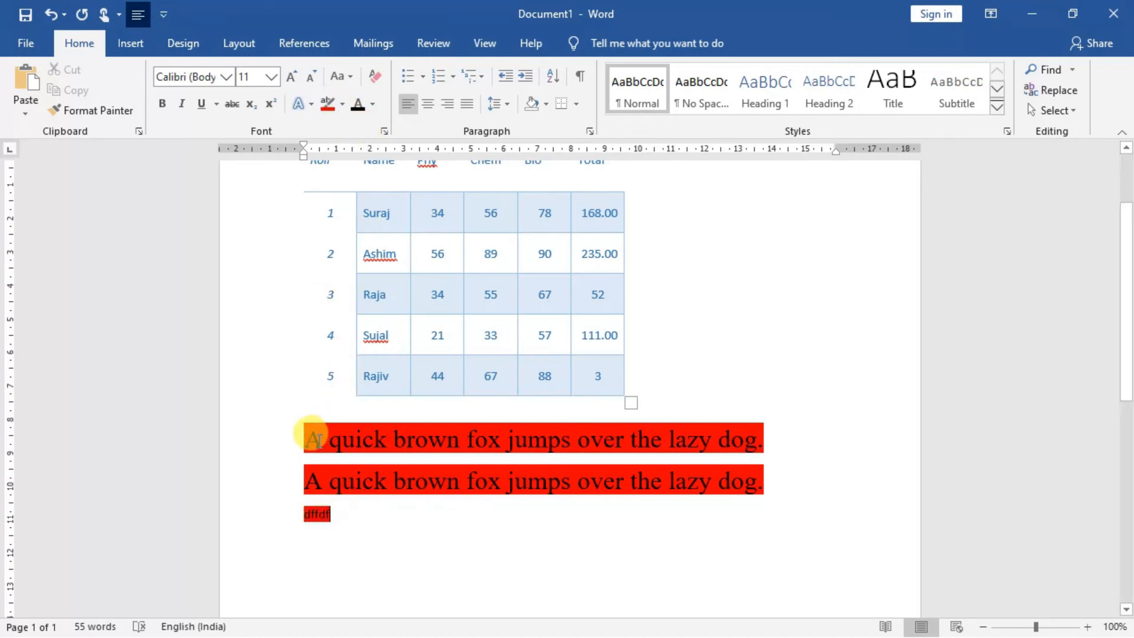
- Remove the text highlight from both sentences and the "dffdf" line by choosing No Color
left_click_drag(300, 434, 567, 535)
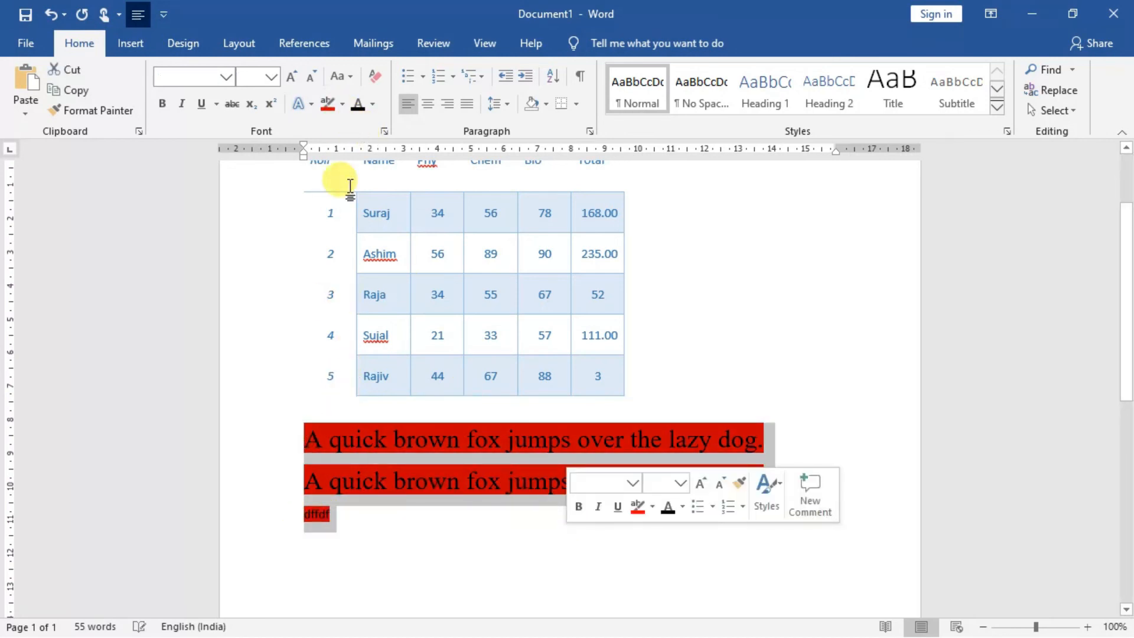
left_click(341, 105)
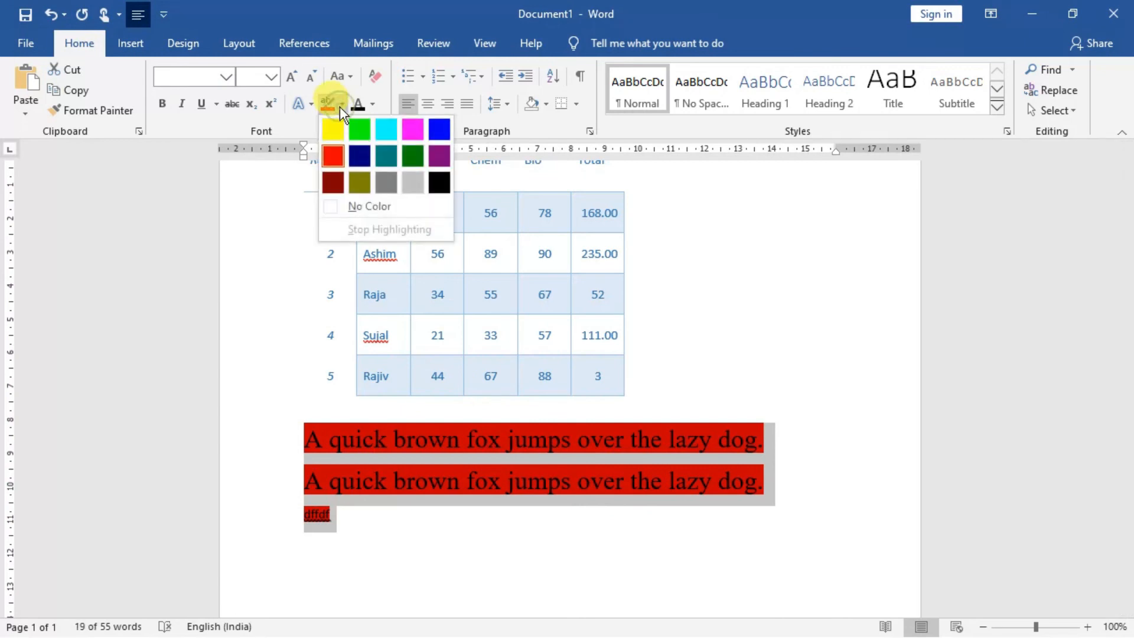
left_click(370, 207)
key("Right")
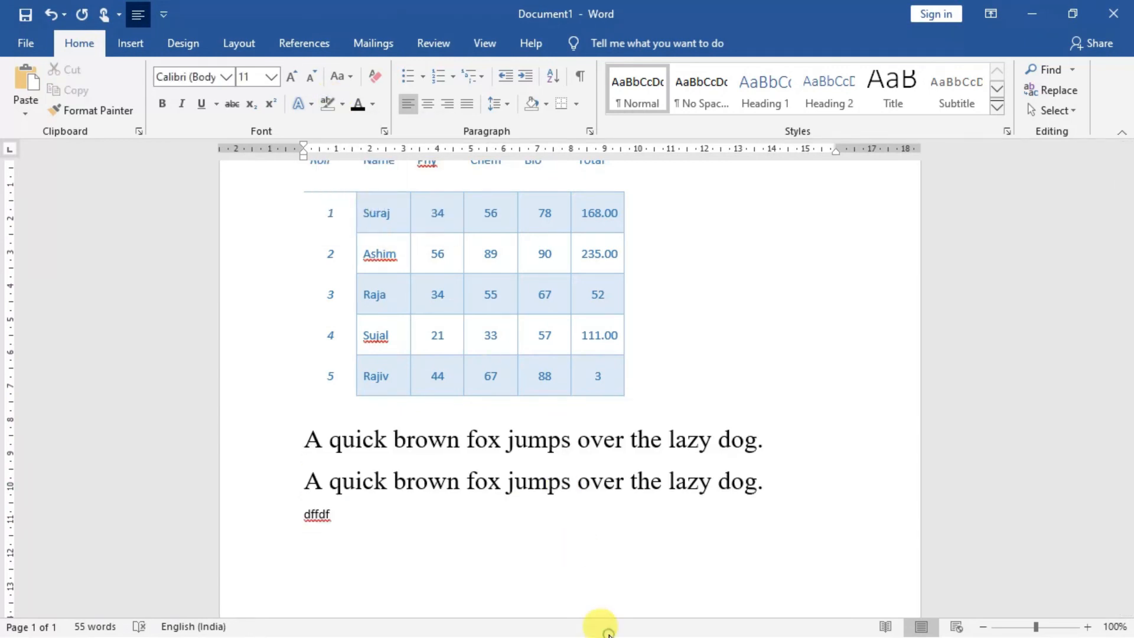
- Copy the first sentence's formatting onto the "dffdf" line with Format Painter
left_click_drag(299, 436, 797, 450)
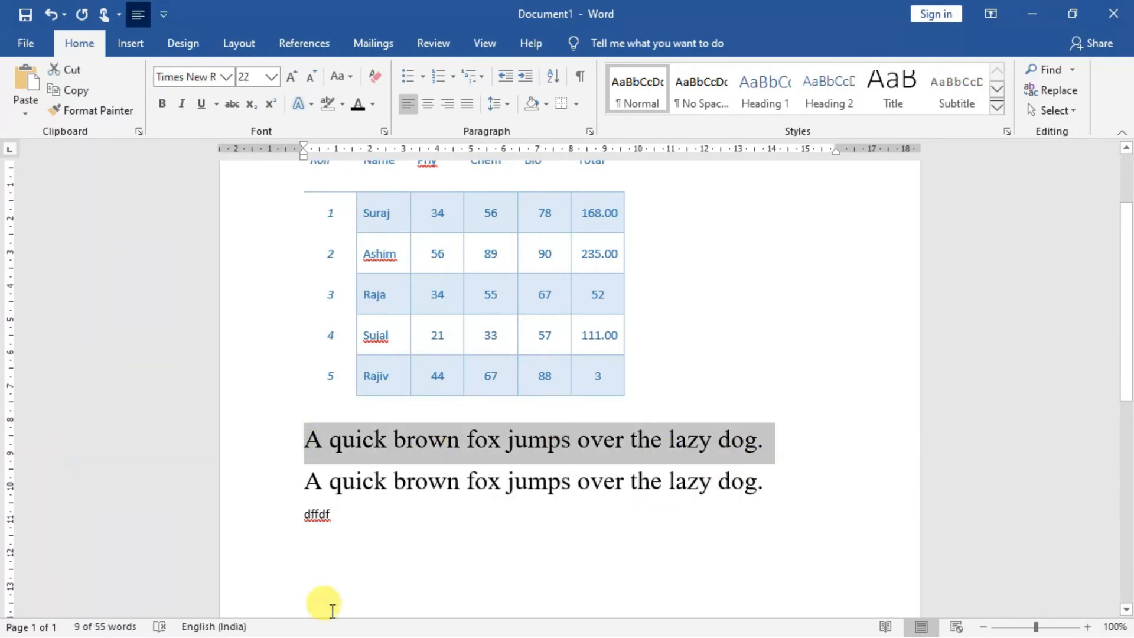
left_click(119, 111)
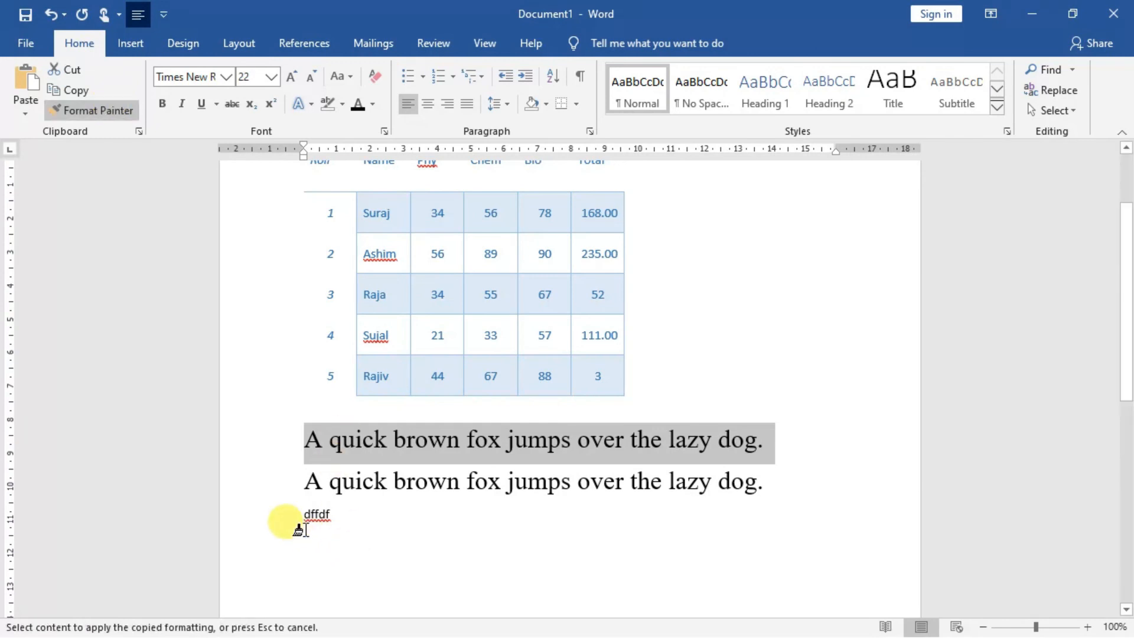
left_click_drag(295, 514, 460, 524)
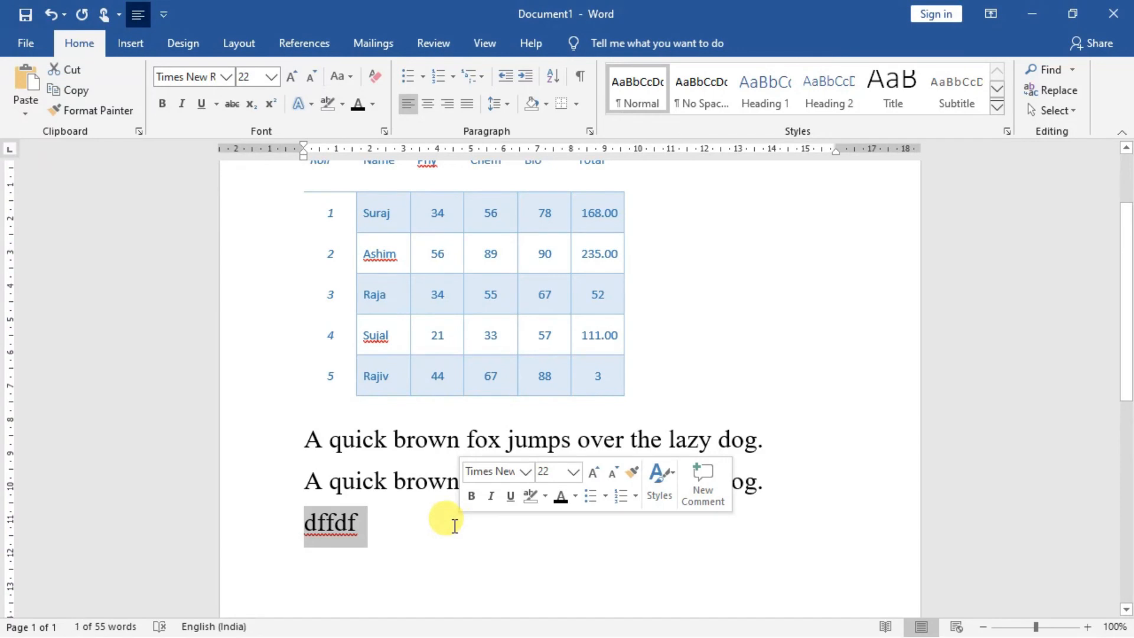